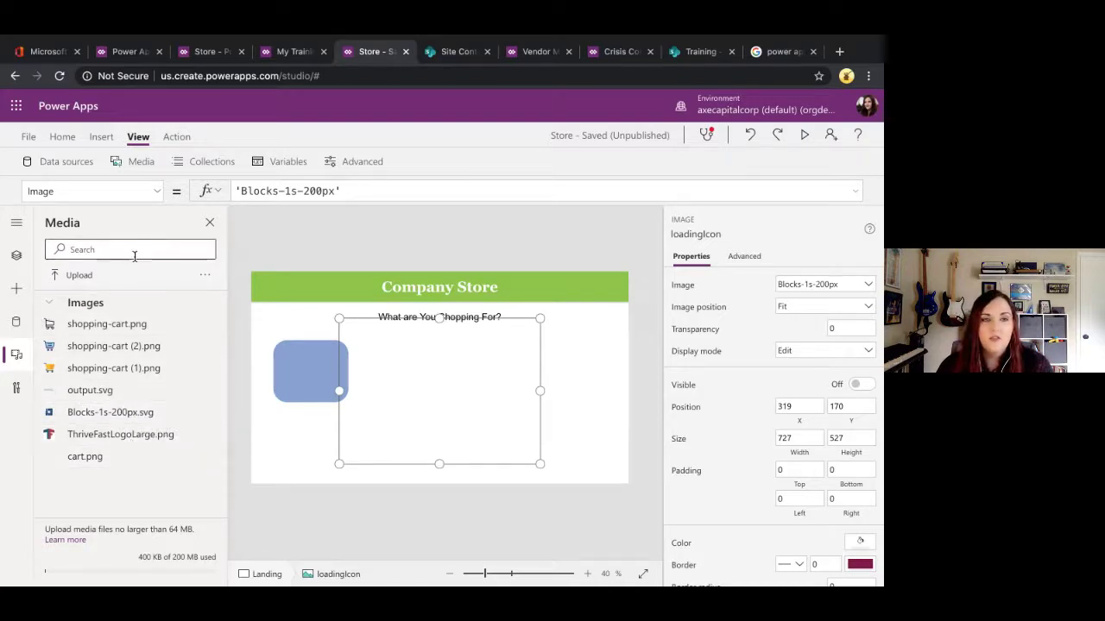
Step: Close the Media pane and dismiss the Insert media list without adding anything
{"action": "left_click", "coordinate": [210, 223]}
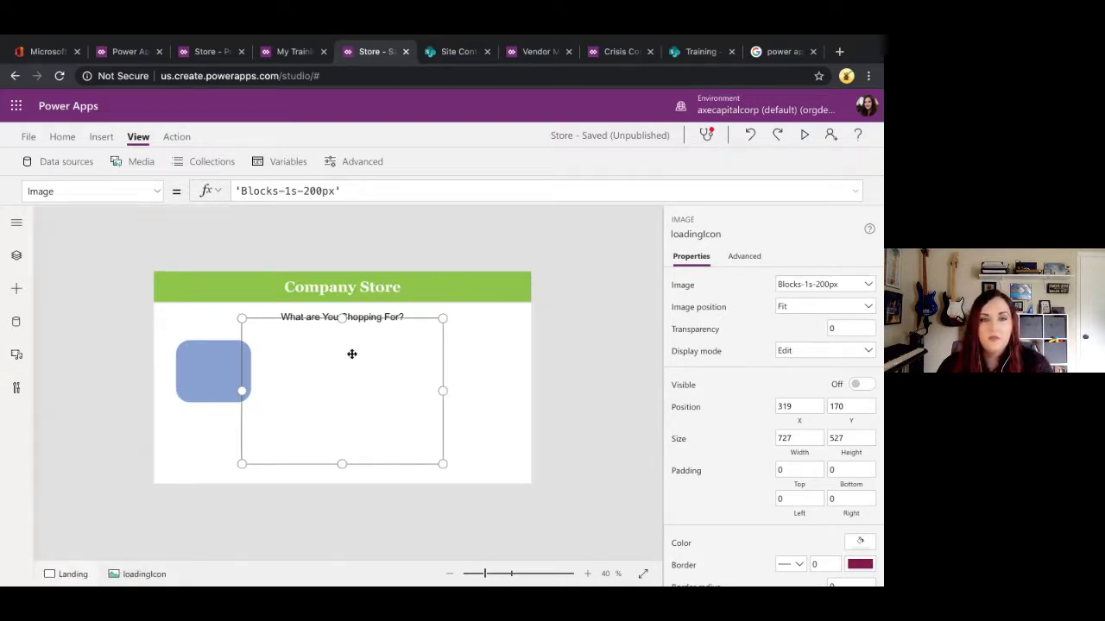
{"action": "left_click", "coordinate": [101, 136]}
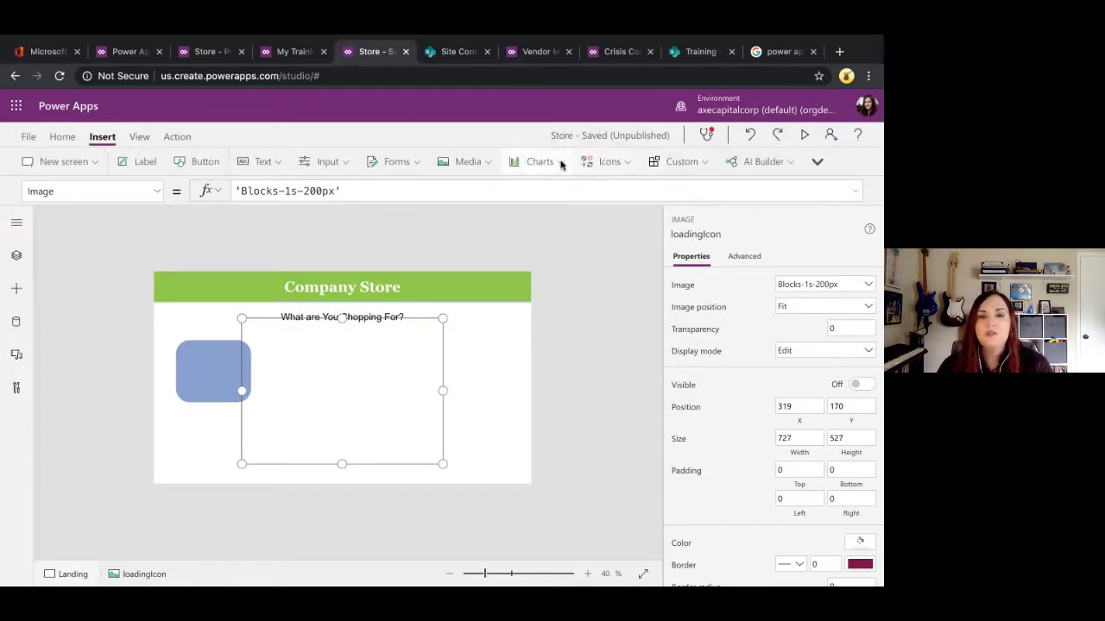
{"action": "left_click", "coordinate": [628, 162]}
{"action": "left_click", "coordinate": [473, 161]}
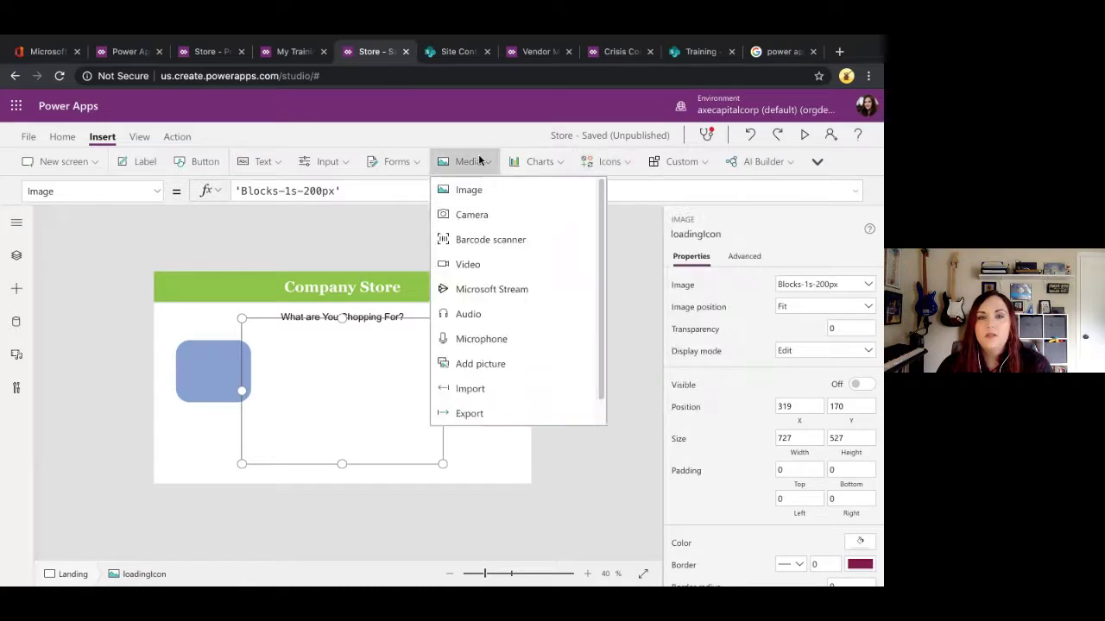
{"action": "left_click", "coordinate": [365, 374]}
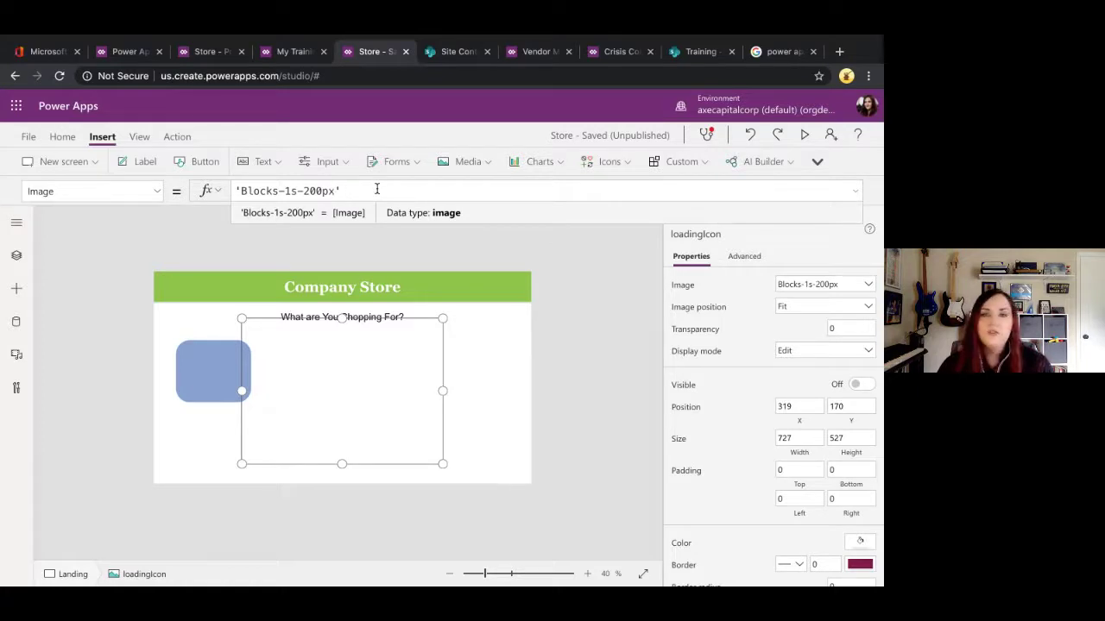
Step: Select the Landing screen and expand the left navigation rail's labels
{"action": "left_click", "coordinate": [125, 387]}
{"action": "left_click", "coordinate": [18, 225]}
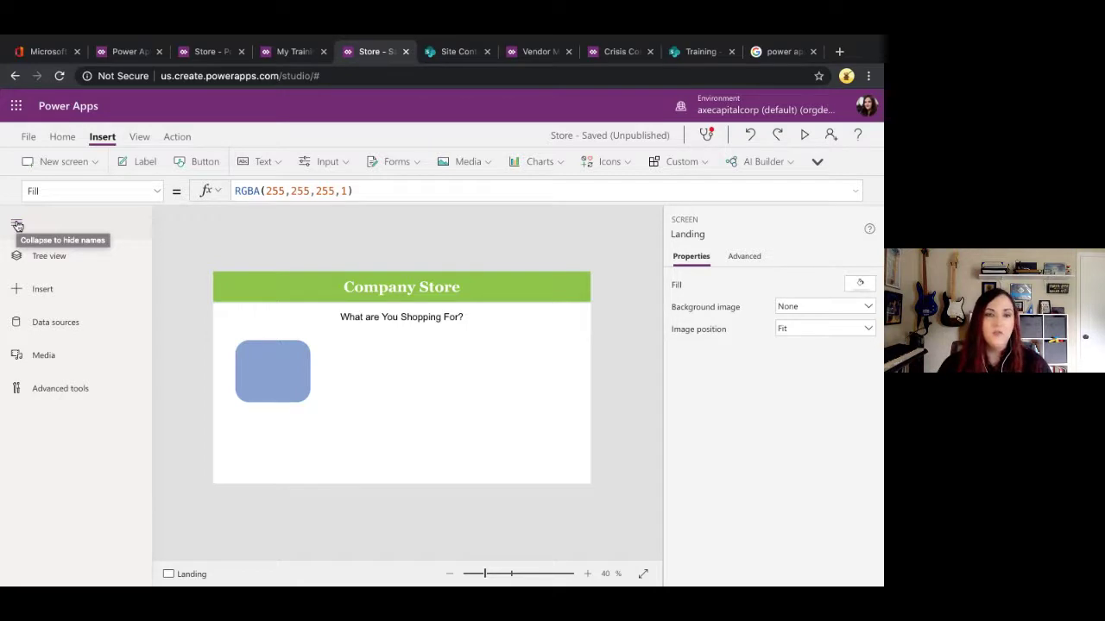
Step: Open Tree view, select App and enlarge its OnStart formula for reading
{"action": "left_click", "coordinate": [17, 225]}
{"action": "left_click", "coordinate": [16, 255]}
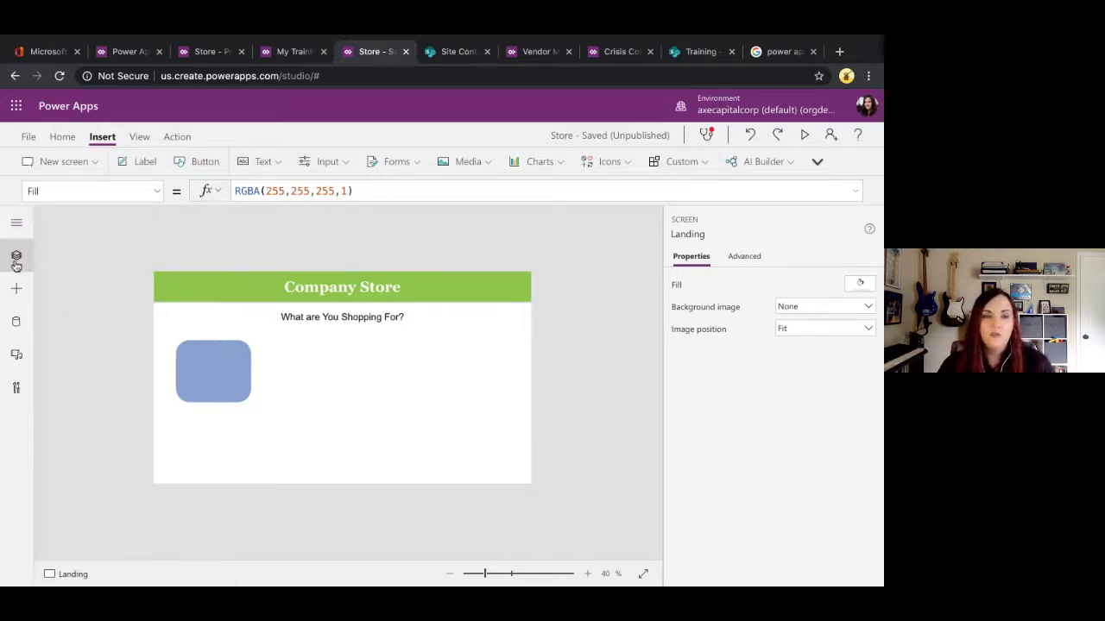
{"action": "left_click", "coordinate": [94, 297]}
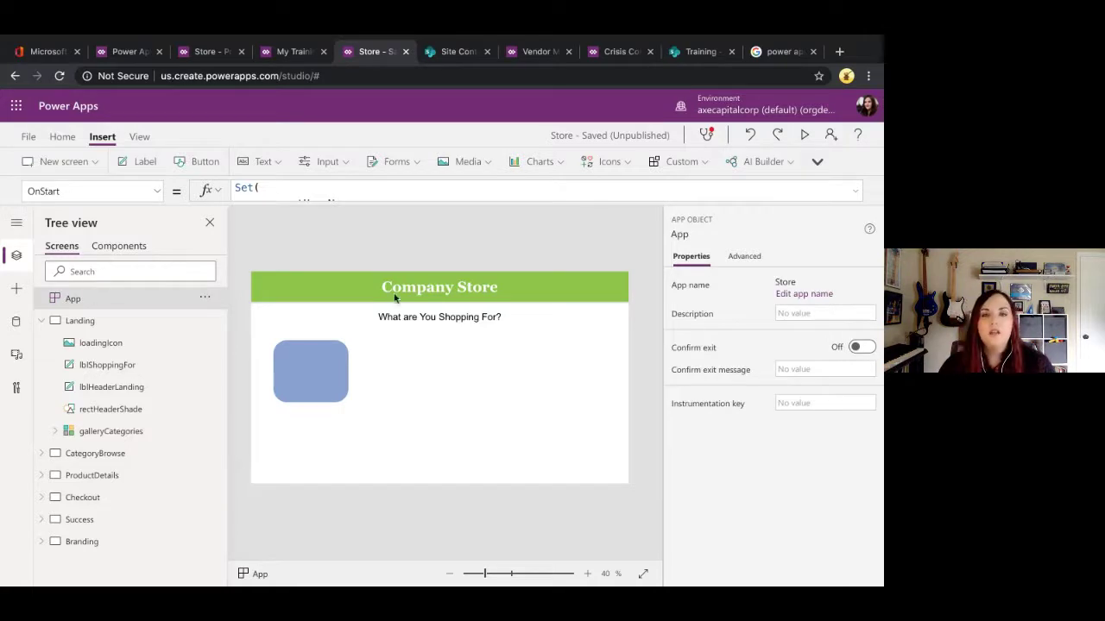
{"action": "left_click", "coordinate": [854, 195]}
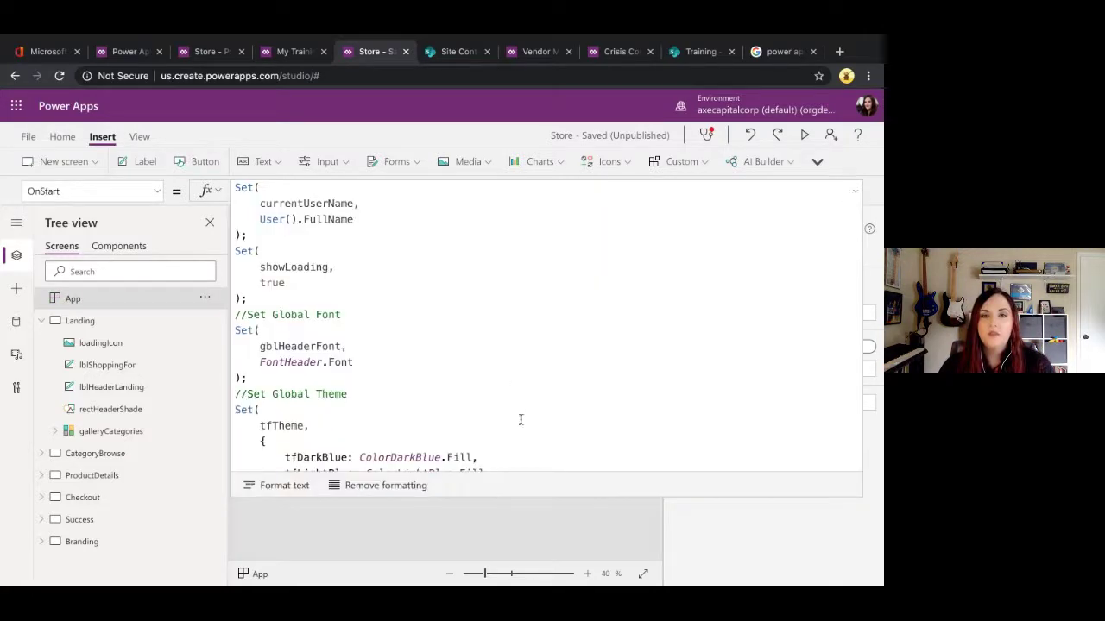
{"action": "left_click_drag", "start_coordinate": [458, 496], "coordinate": [469, 535]}
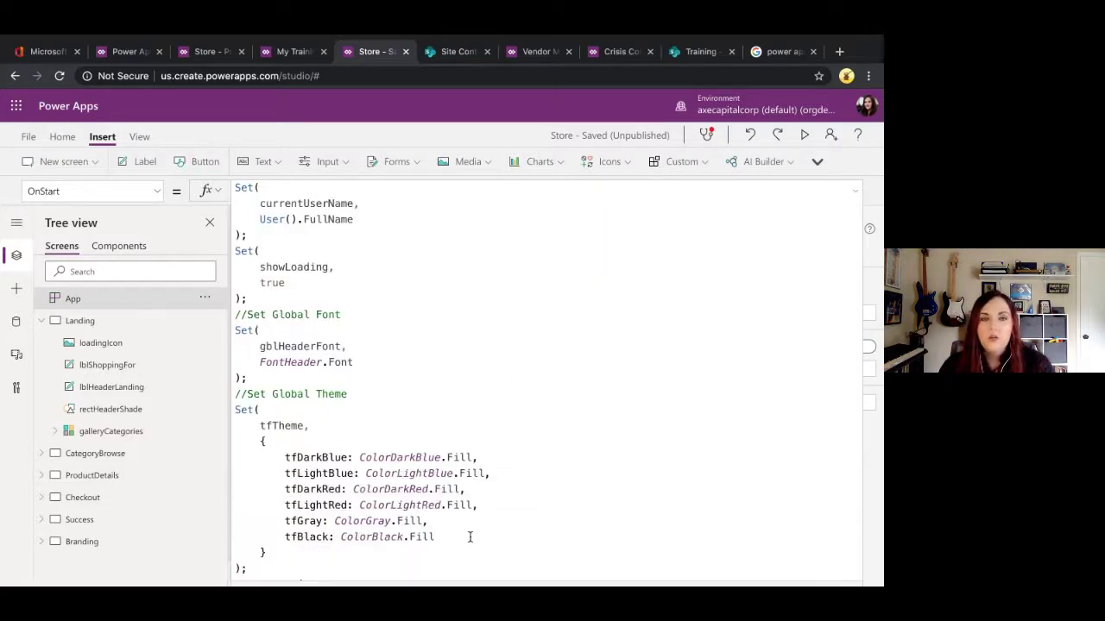
Step: Review where OnStart sets showLoading true and later false, then select loadingIcon
{"action": "left_click", "coordinate": [384, 224]}
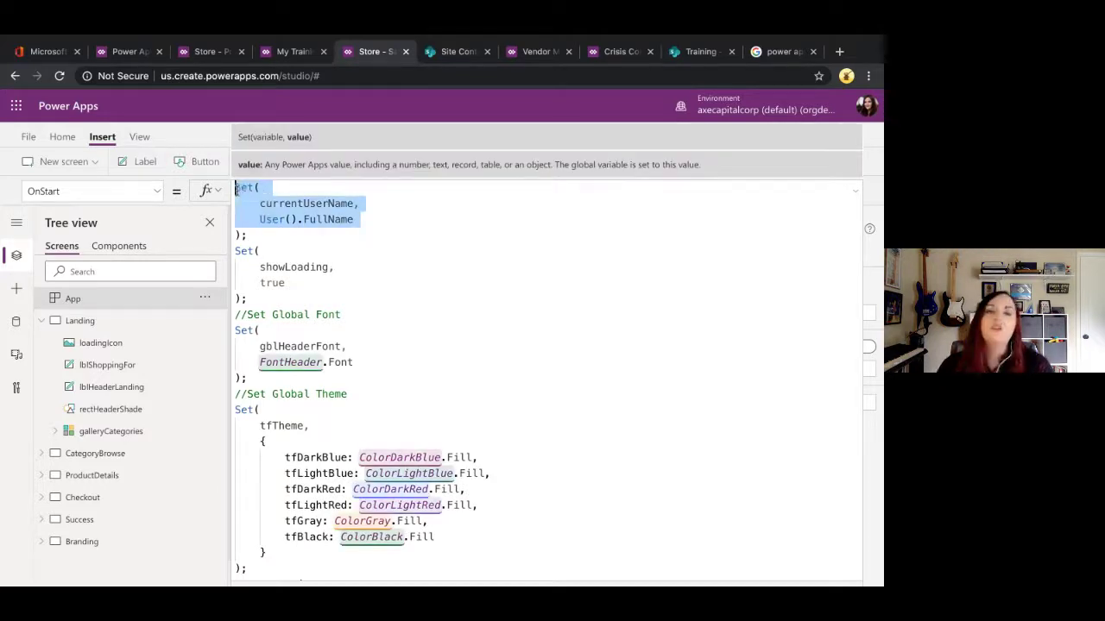
{"action": "left_click", "coordinate": [329, 279]}
{"action": "left_click_drag", "start_coordinate": [293, 299], "coordinate": [235, 250]}
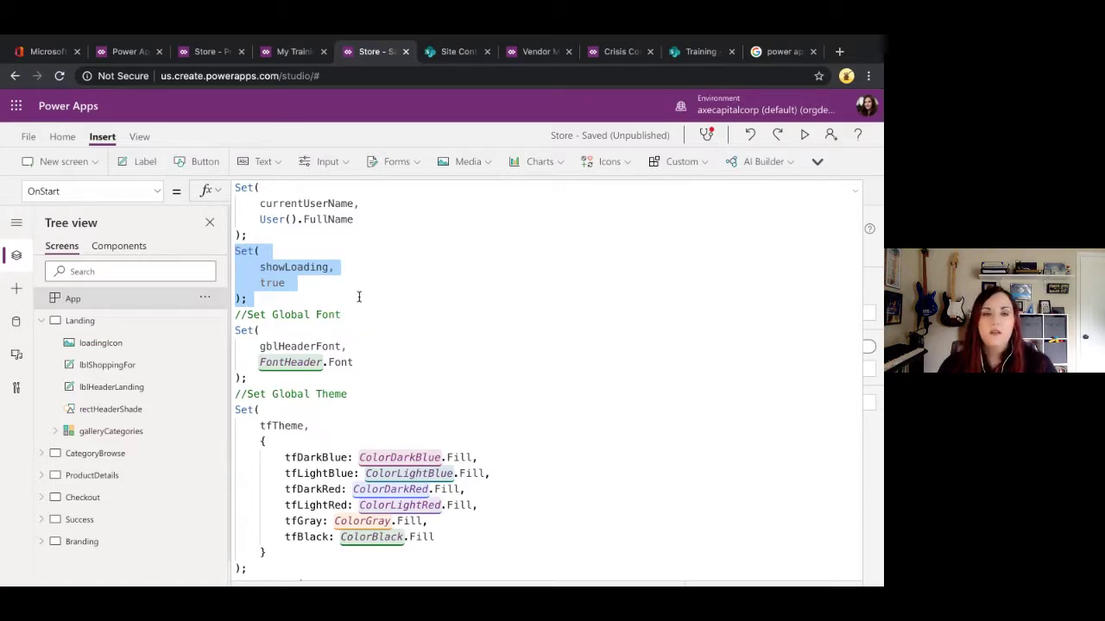
{"action": "scroll", "coordinate": [358, 296], "scroll_direction": "down", "scroll_amount": 2}
{"action": "scroll", "coordinate": [323, 389], "scroll_direction": "down", "scroll_amount": 7}
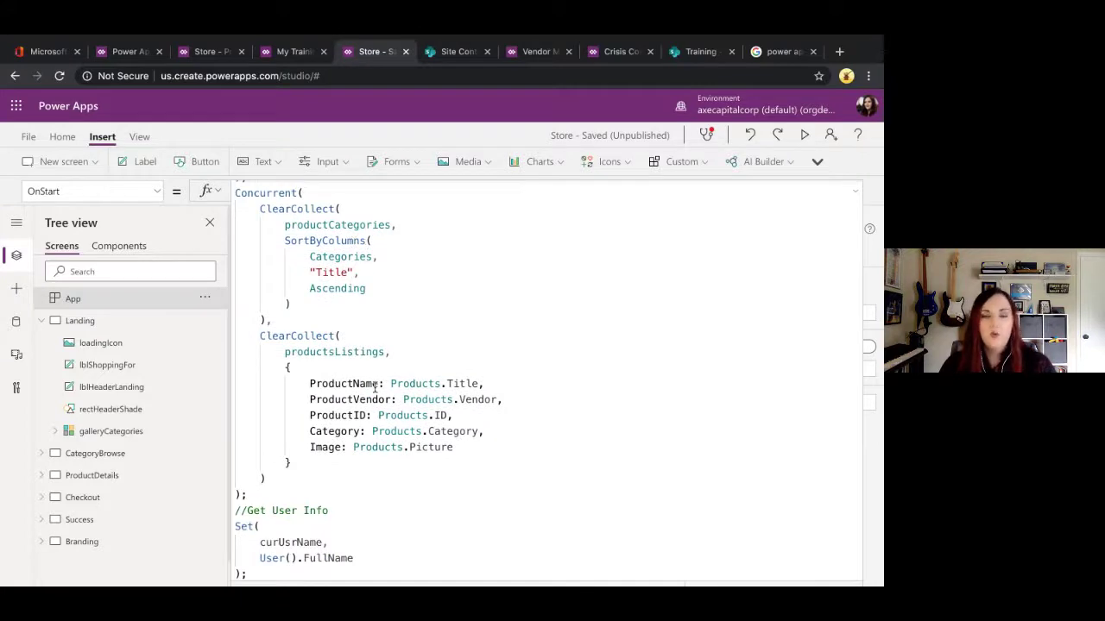
{"action": "scroll", "coordinate": [375, 387], "scroll_direction": "down", "scroll_amount": 5}
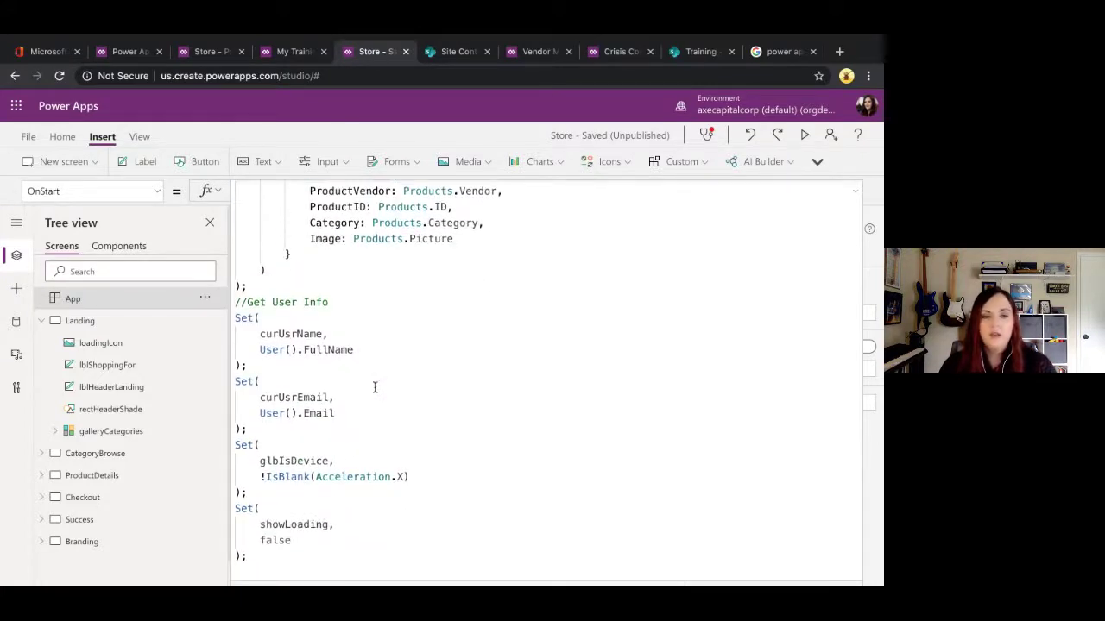
{"action": "left_click", "coordinate": [315, 543]}
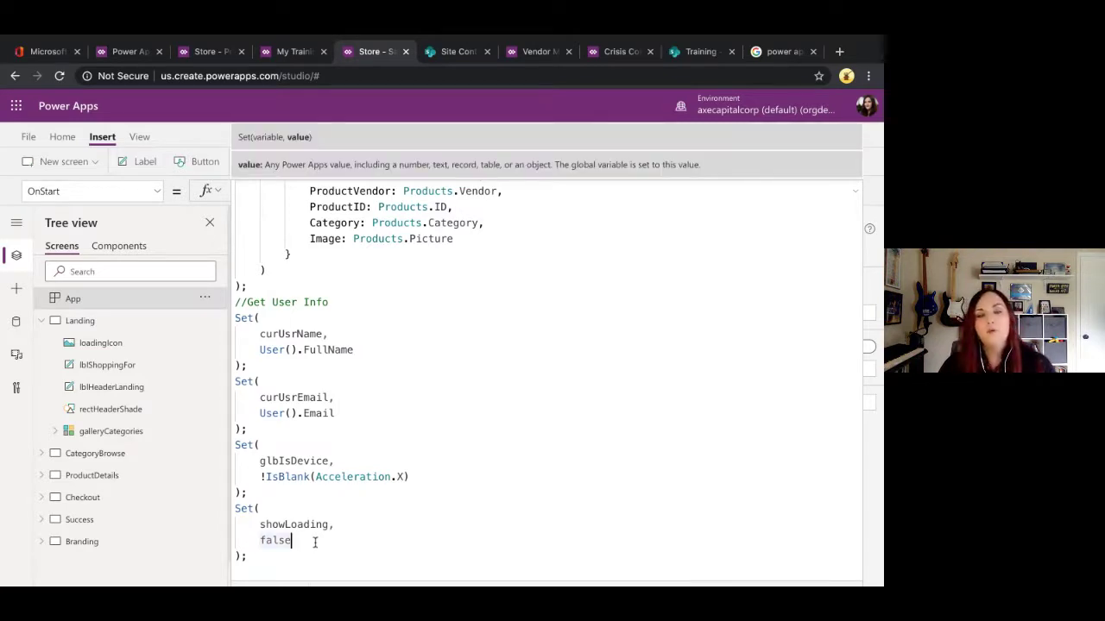
{"action": "left_click", "coordinate": [852, 200]}
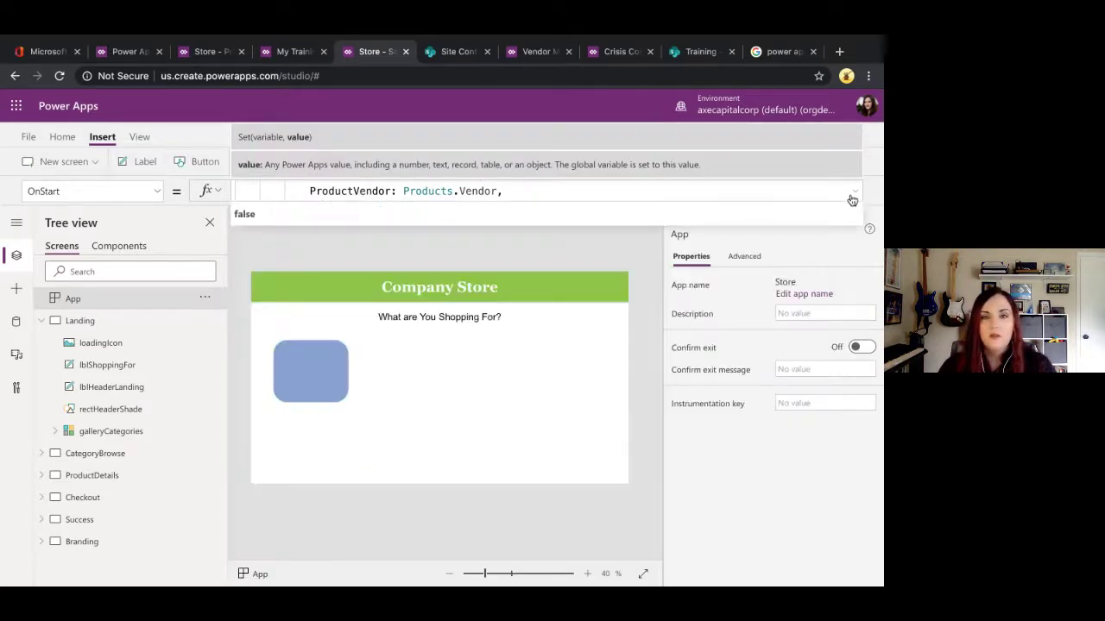
{"action": "left_click", "coordinate": [117, 345]}
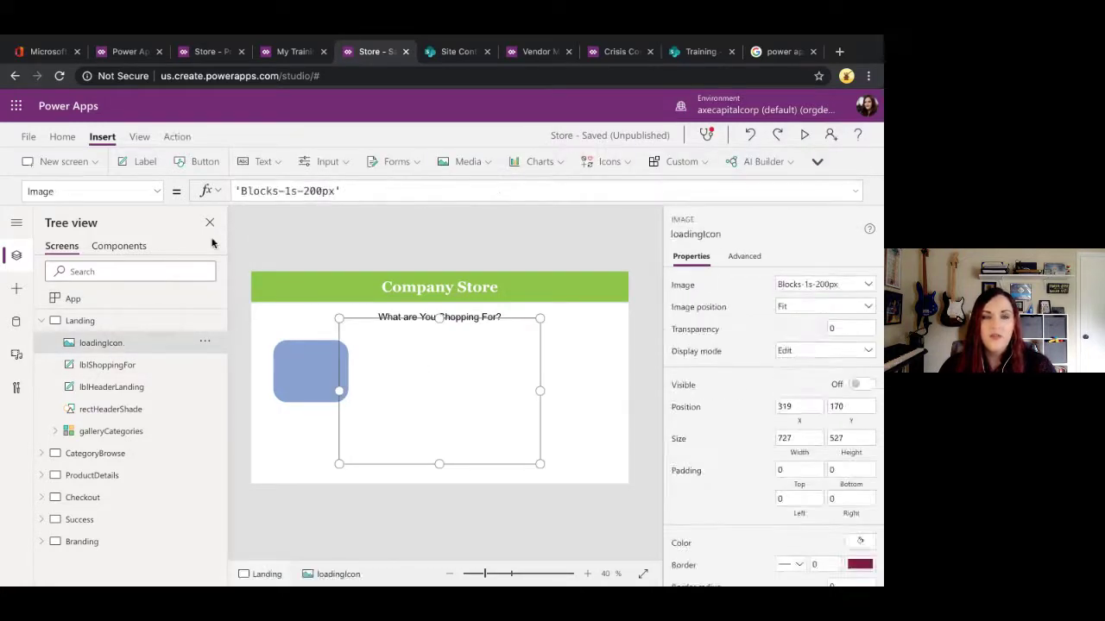
Step: Set loadingIcon's Visible property to showLoading, then reselect the Landing screen
{"action": "left_click", "coordinate": [159, 199]}
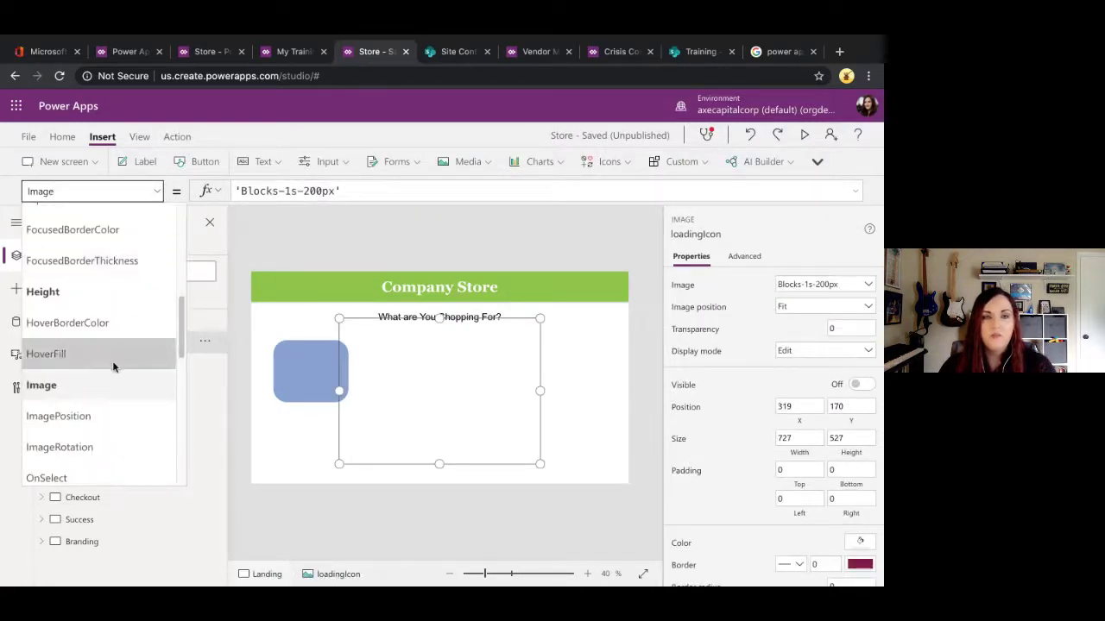
{"action": "scroll", "coordinate": [113, 363], "scroll_direction": "down", "scroll_amount": 5}
{"action": "left_click", "coordinate": [40, 377]}
{"action": "left_click", "coordinate": [344, 190]}
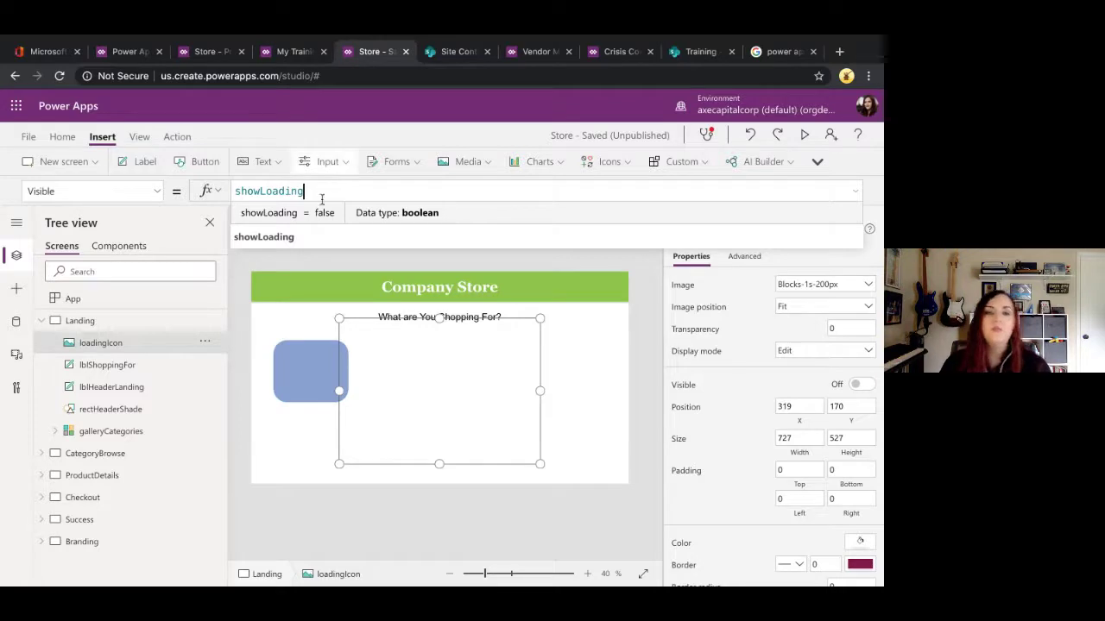
{"action": "left_click", "coordinate": [50, 327]}
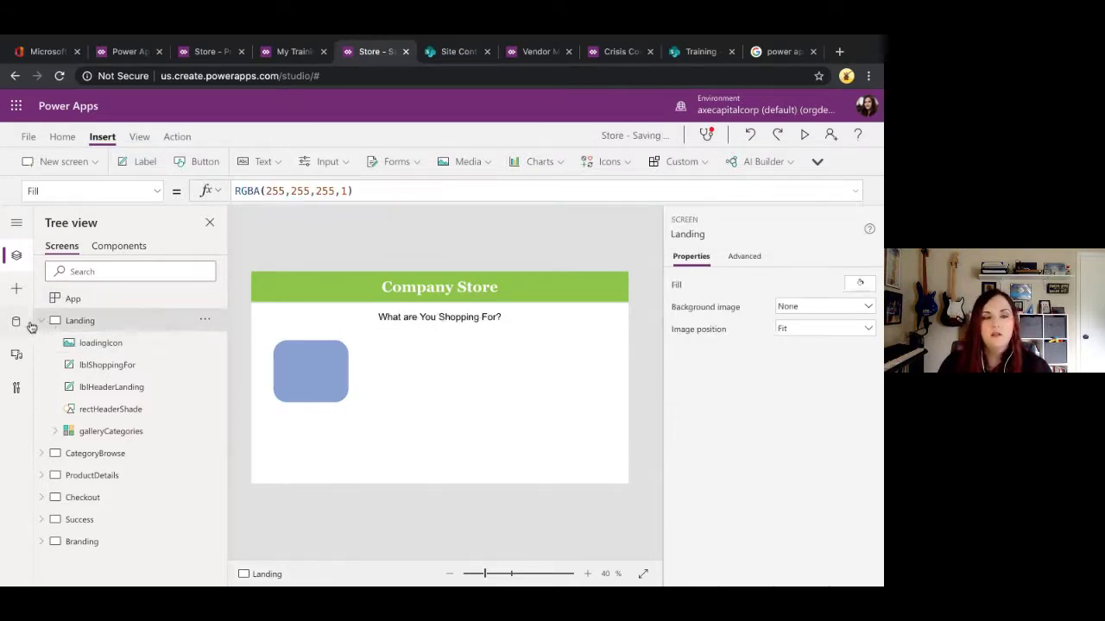
{"action": "left_click", "coordinate": [41, 323]}
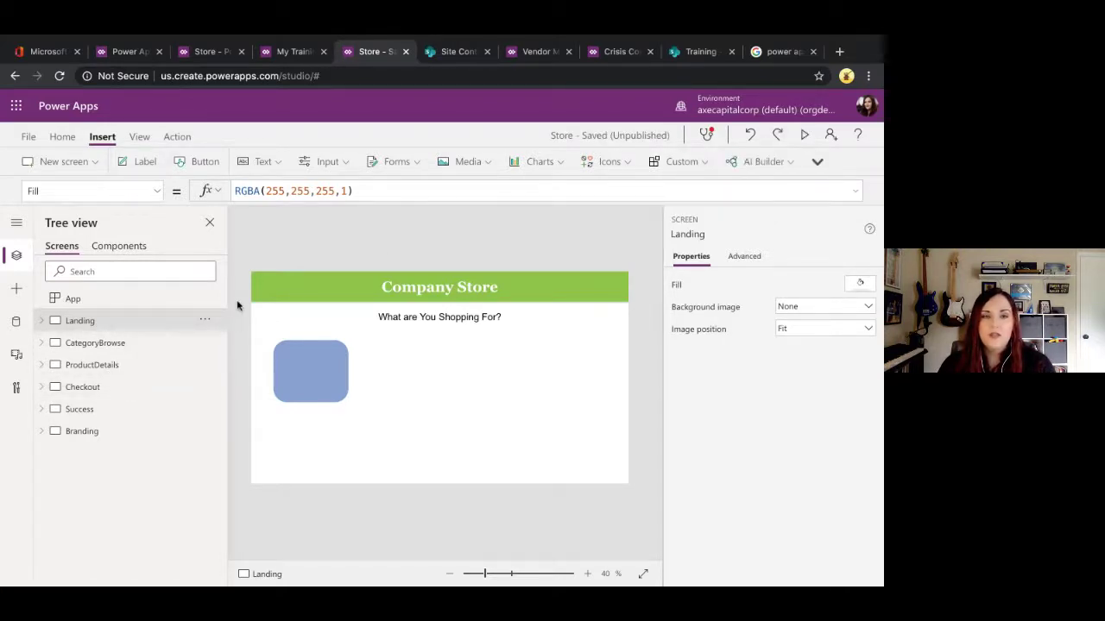
Step: Rerun OnStart, preview the app, and add the Less Code More Power sticker to the cart
{"action": "left_click", "coordinate": [205, 299]}
{"action": "left_click", "coordinate": [220, 319]}
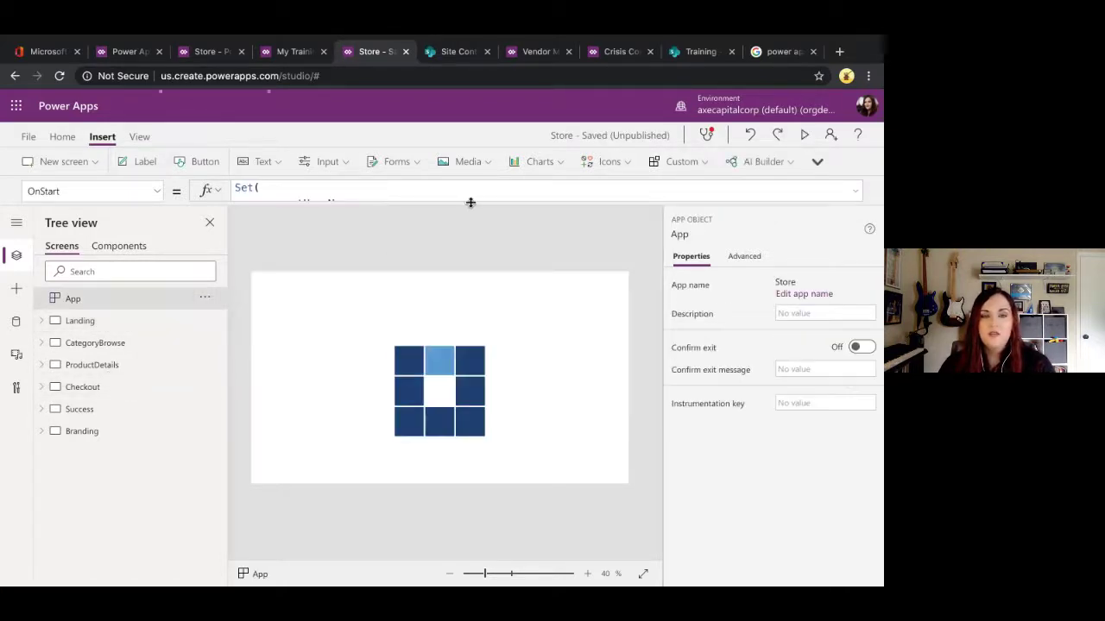
{"action": "left_click", "coordinate": [802, 136]}
{"action": "left_click", "coordinate": [732, 328]}
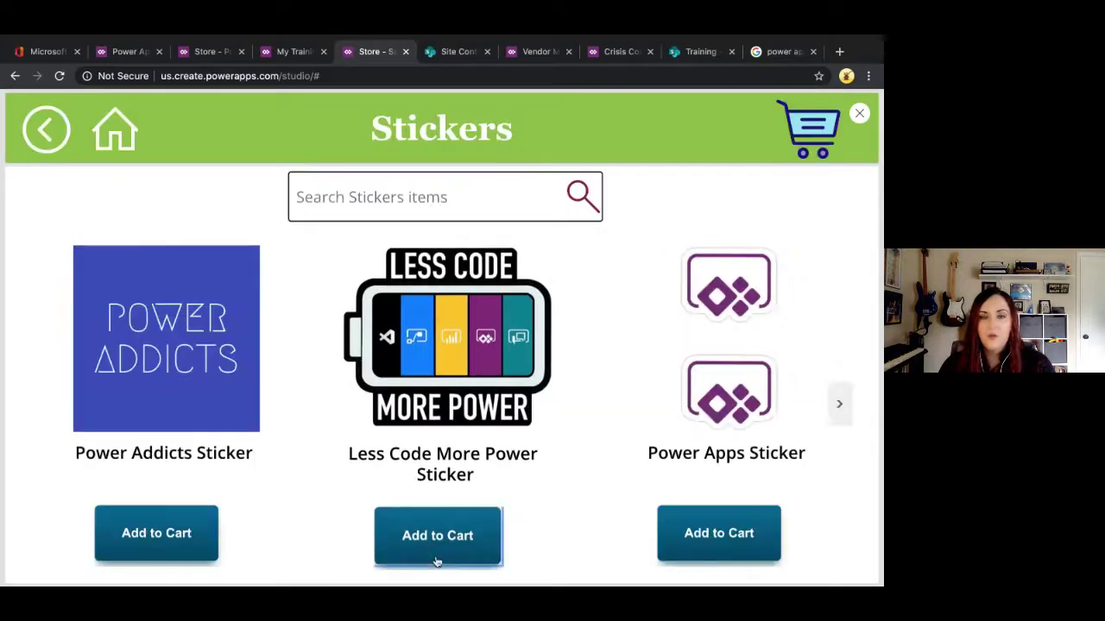
{"action": "left_click", "coordinate": [436, 551]}
{"action": "left_click", "coordinate": [618, 483]}
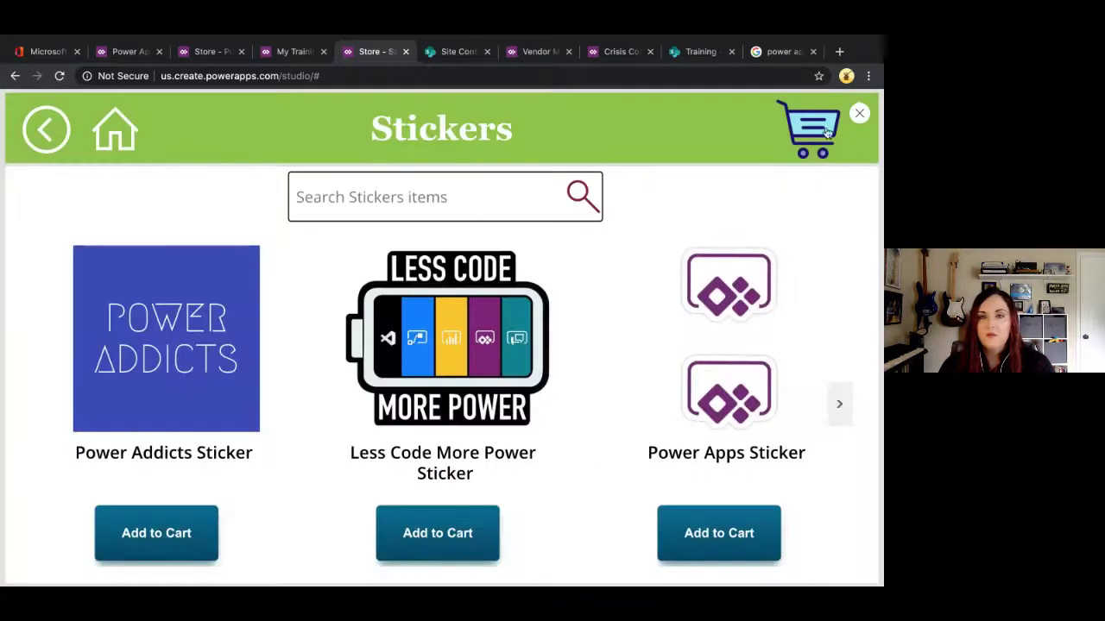
{"action": "left_click", "coordinate": [815, 131]}
Step: Enter a phone number and street address in the checkout form
{"action": "left_click", "coordinate": [239, 258]}
{"action": "type", "text": "91"}
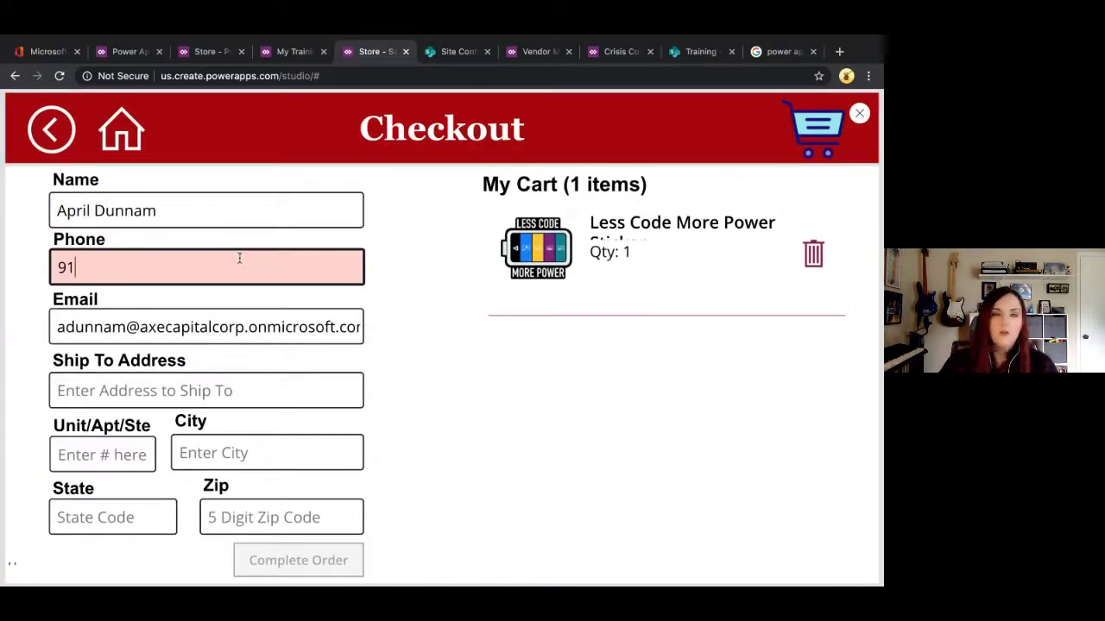
{"action": "type", "text": "8-"}
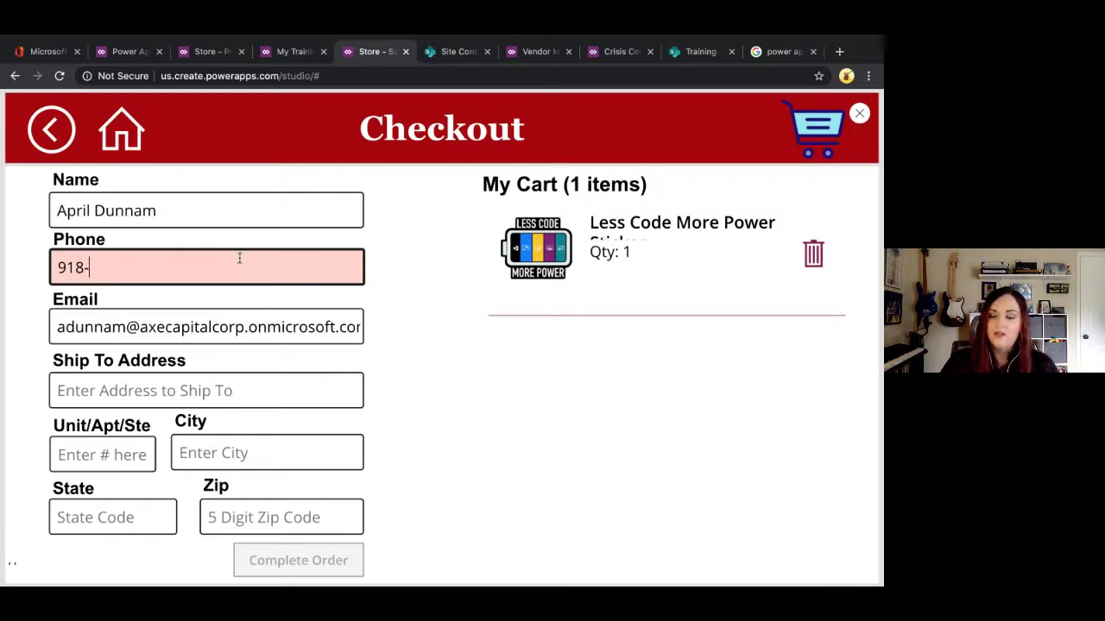
{"action": "type", "text": "555-5555"}
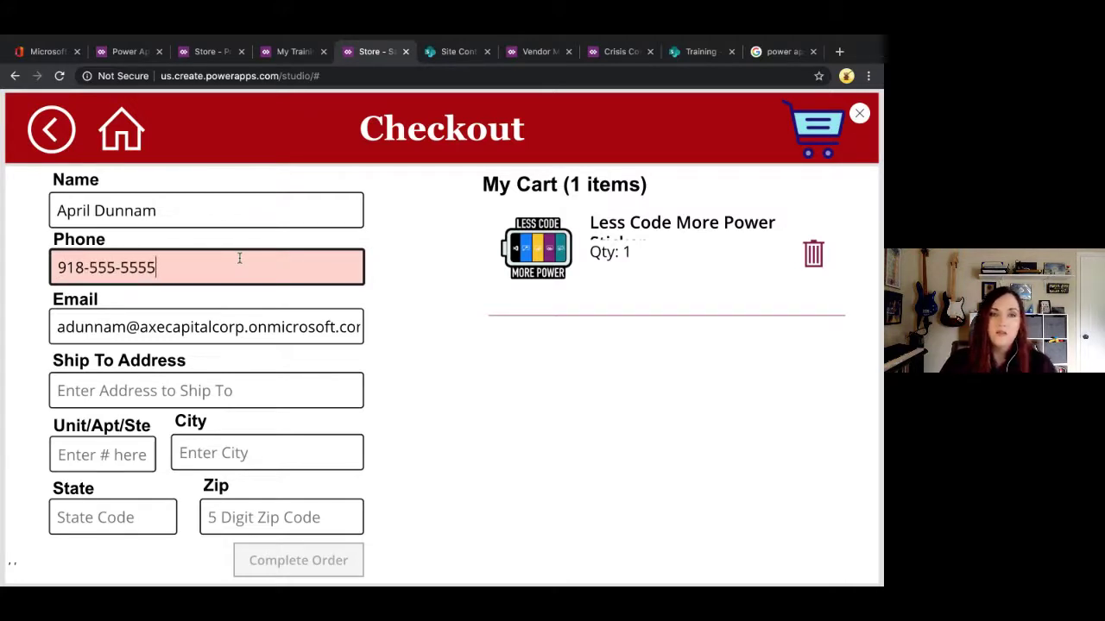
{"action": "left_click", "coordinate": [224, 383]}
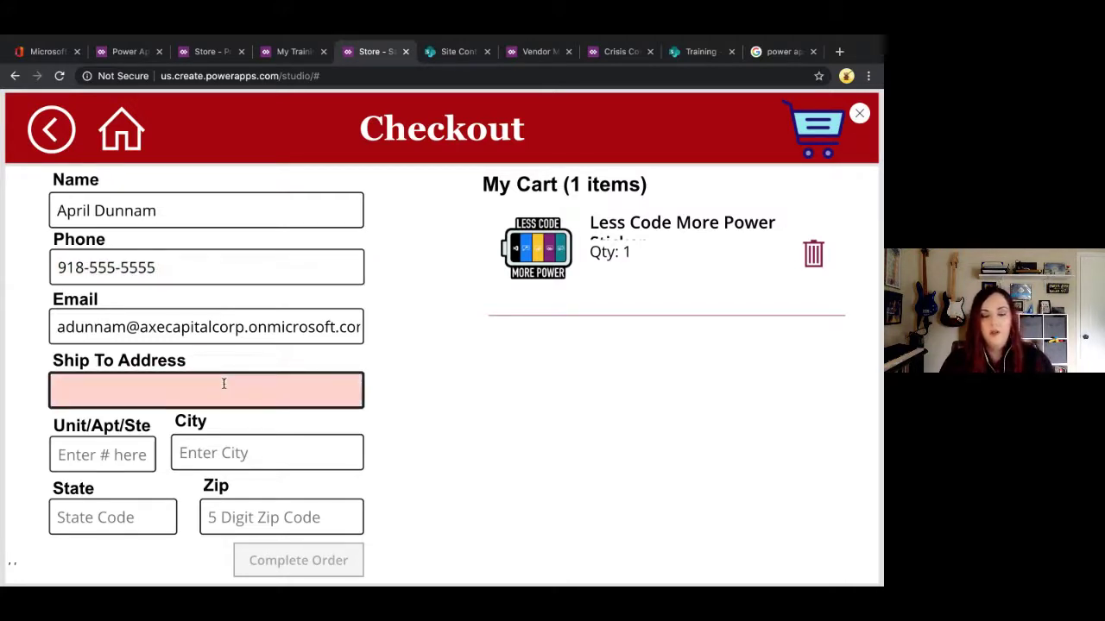
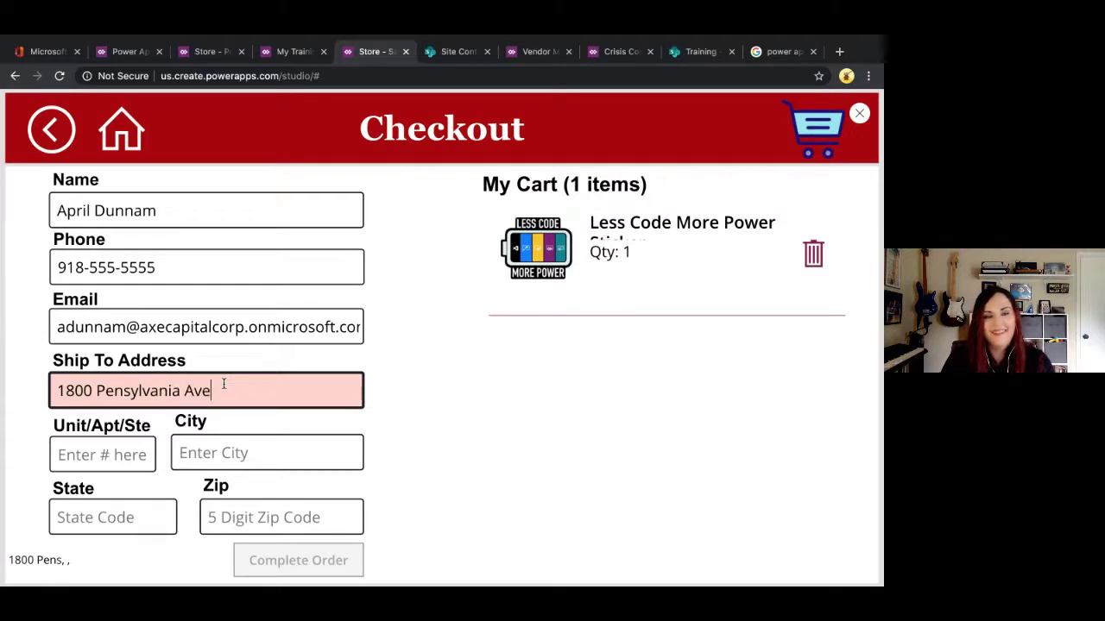
Step: Fill in the checkout form's city, state and zip code fields
{"action": "key", "text": "Tab"}
{"action": "type", "text": "W"}
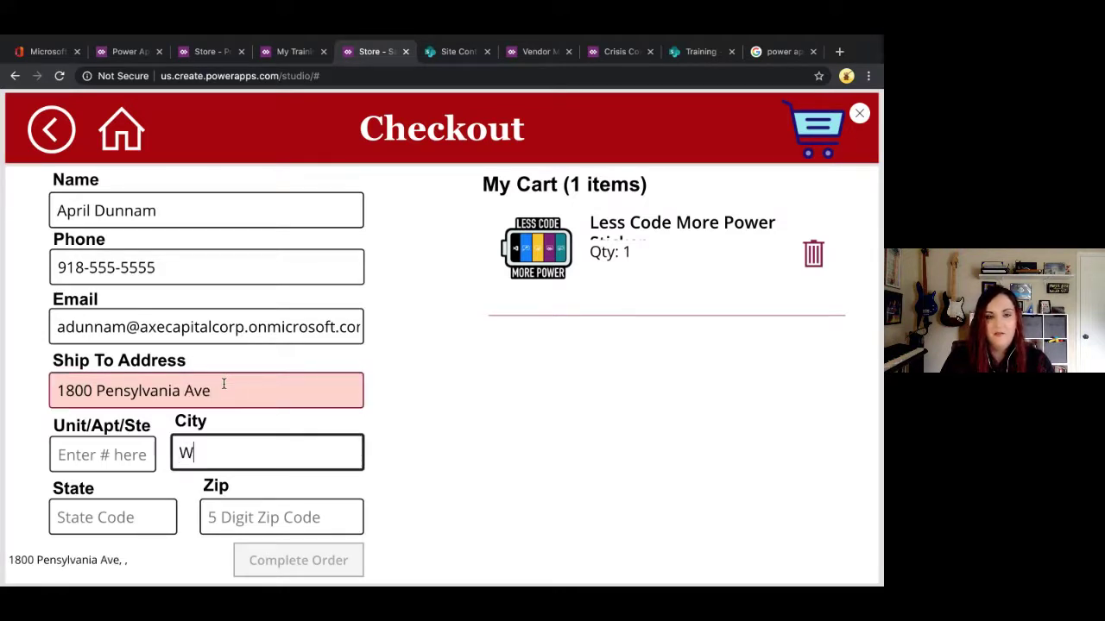
{"action": "type", "text": "Ashington"}
{"action": "key", "text": "BackSpace"}
{"action": "key", "text": "BackSpace"}
{"action": "key", "text": "BackSpace"}
{"action": "type", "text": "gton"}
{"action": "key", "text": "Tab"}
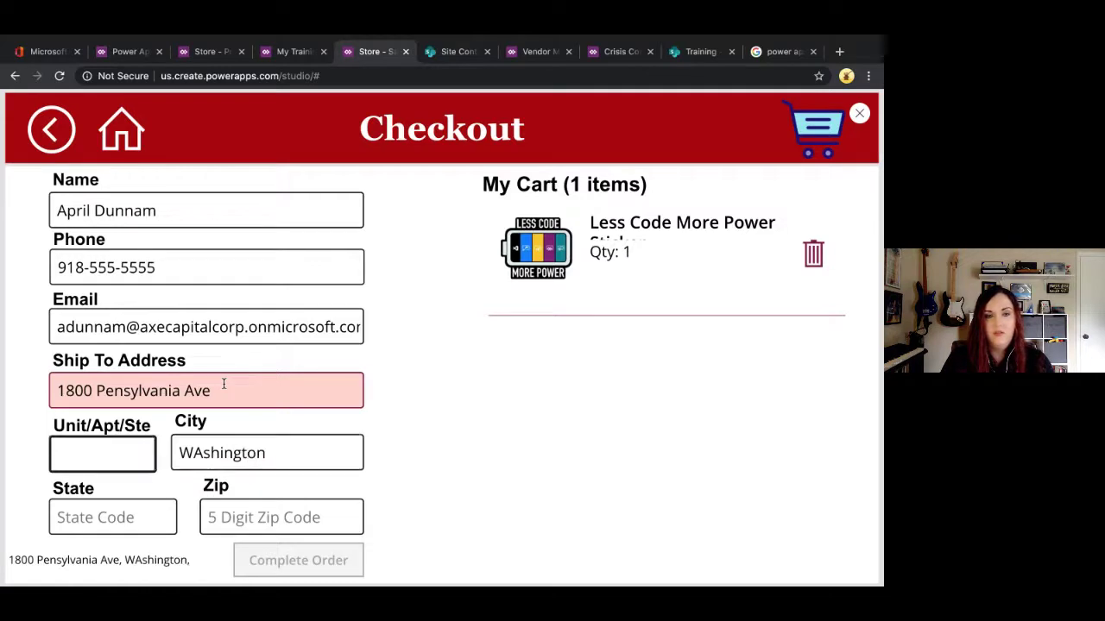
{"action": "key", "text": "Tab"}
{"action": "type", "text": "dc"}
{"action": "key", "text": "Tab"}
{"action": "type", "text": "55915912"}
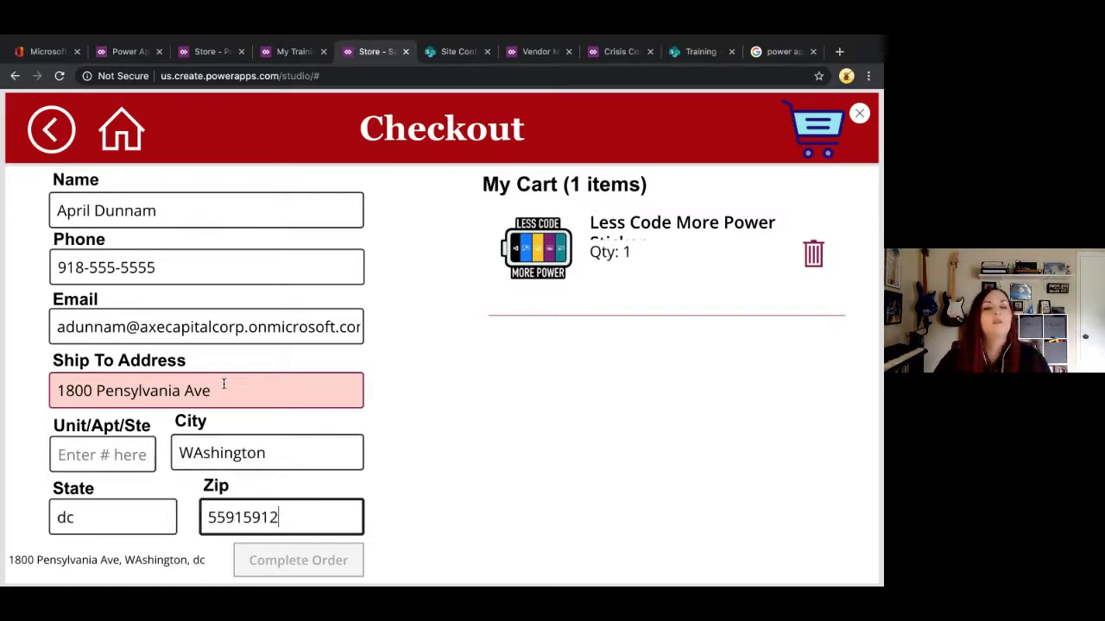
{"action": "key", "text": "Tab"}
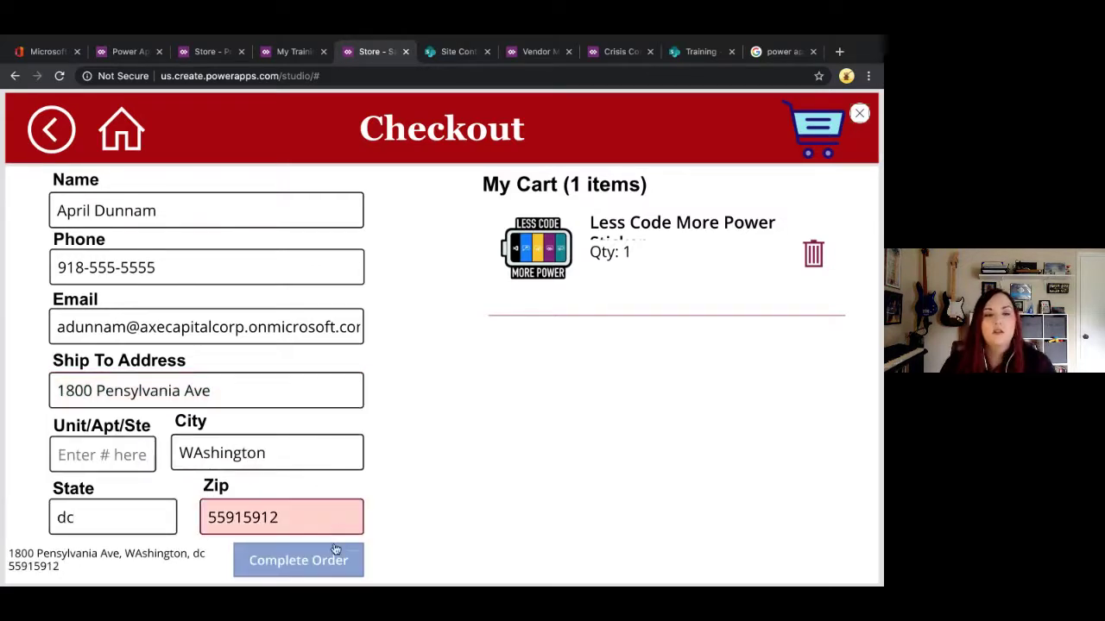
Step: Submit the order, open Shirts, then close the preview and dismiss the Did you know? notice
{"action": "left_click", "coordinate": [334, 563]}
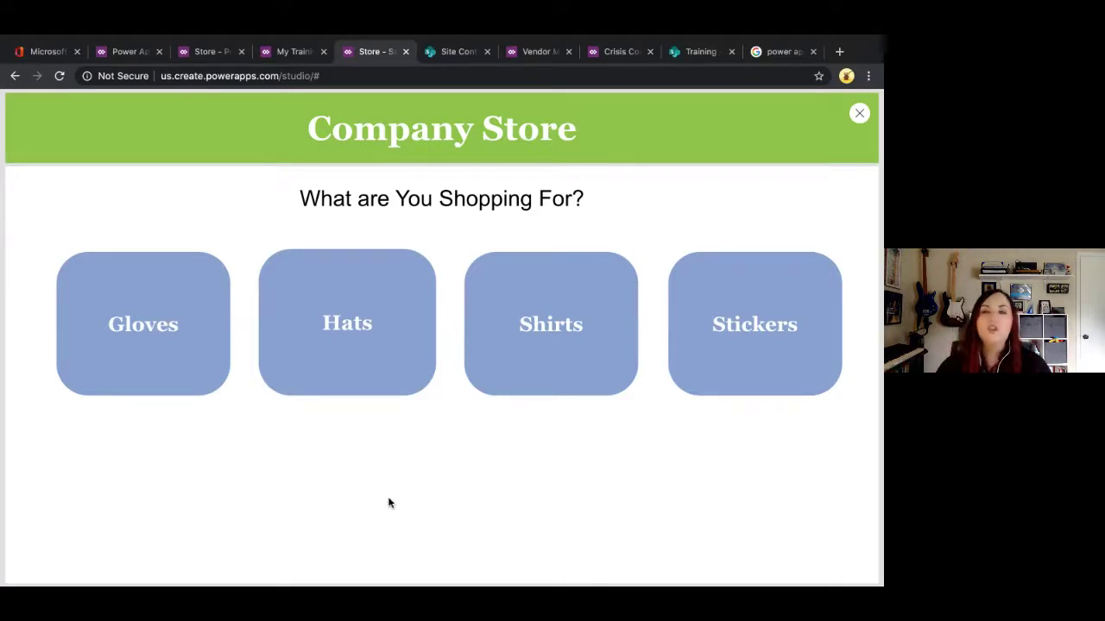
{"action": "left_click", "coordinate": [499, 359]}
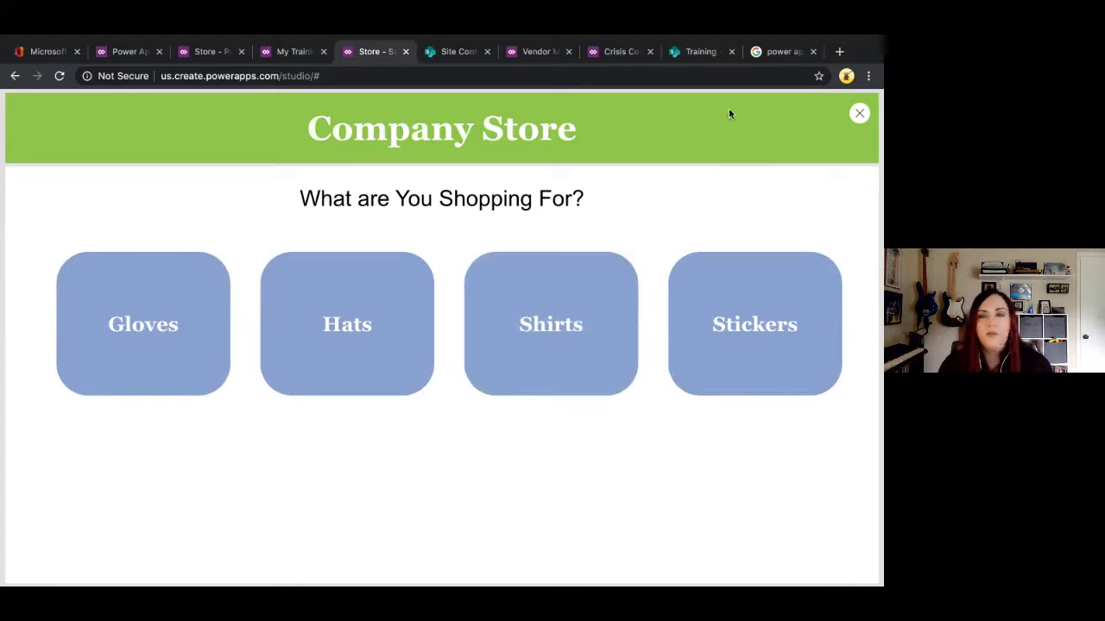
{"action": "left_click", "coordinate": [859, 113]}
{"action": "left_click", "coordinate": [555, 387]}
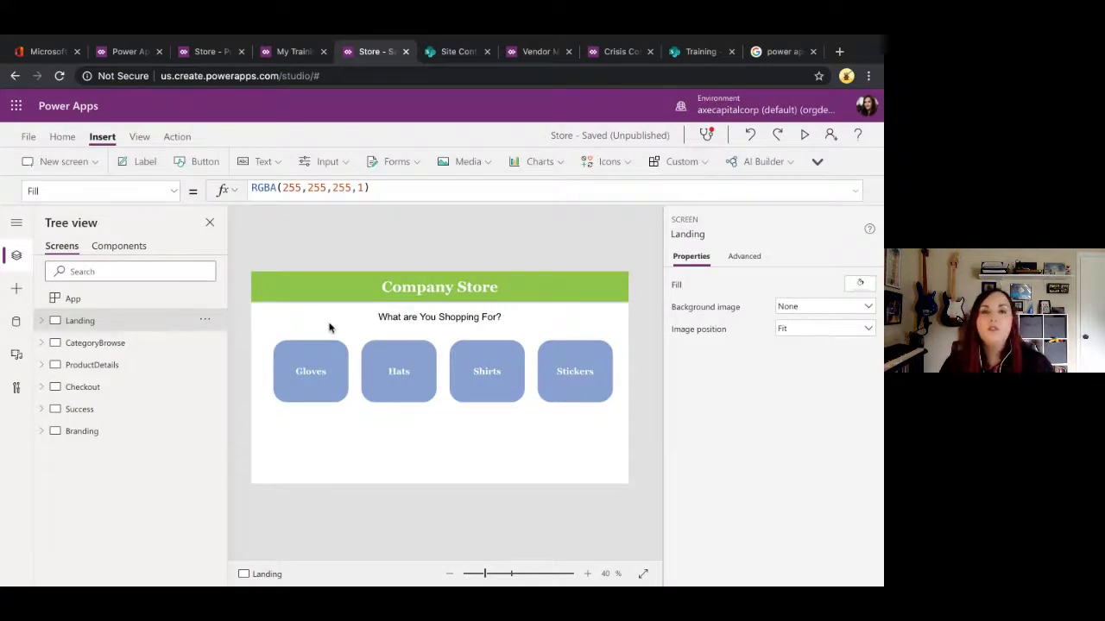
Step: Add Screen1 from the Success template, inspect its label, then switch to the existing Success screen
{"action": "left_click", "coordinate": [97, 164]}
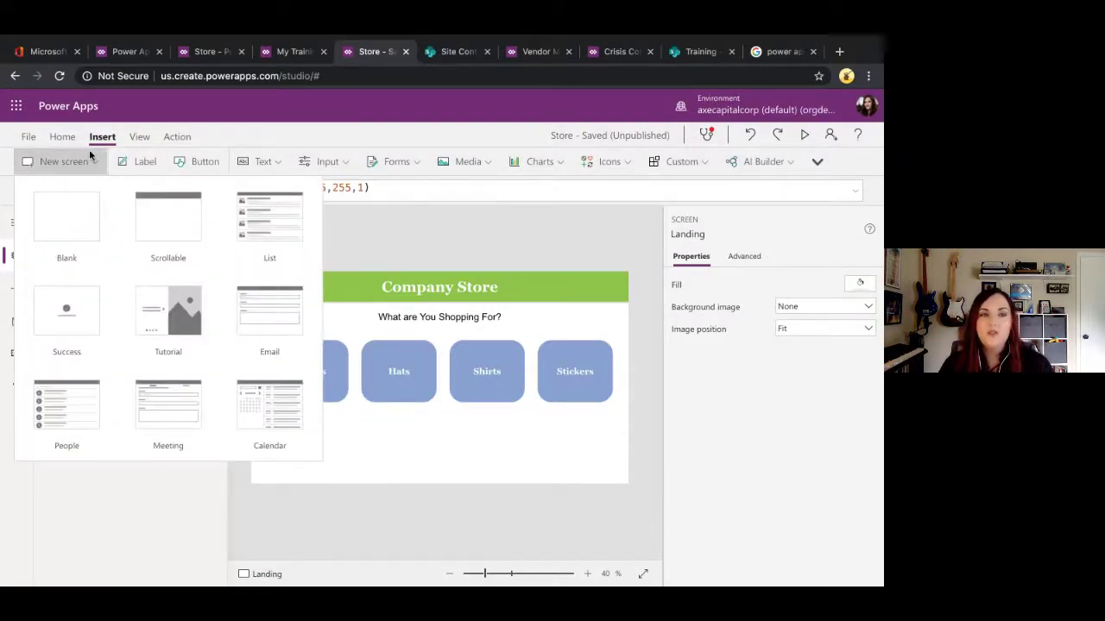
{"action": "left_click", "coordinate": [96, 297]}
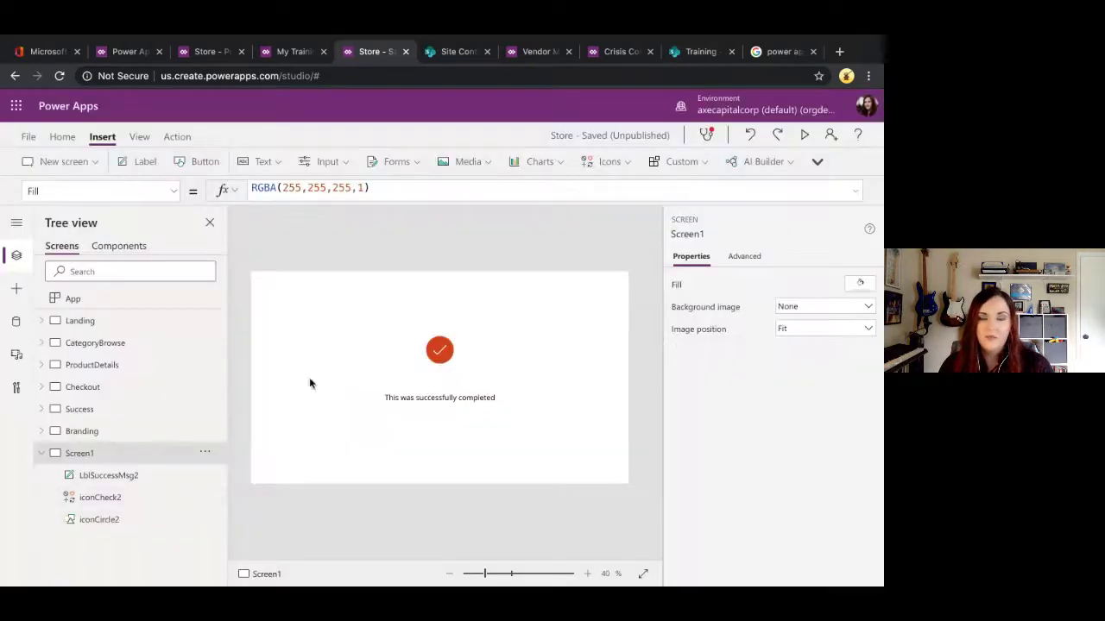
{"action": "left_click", "coordinate": [457, 400]}
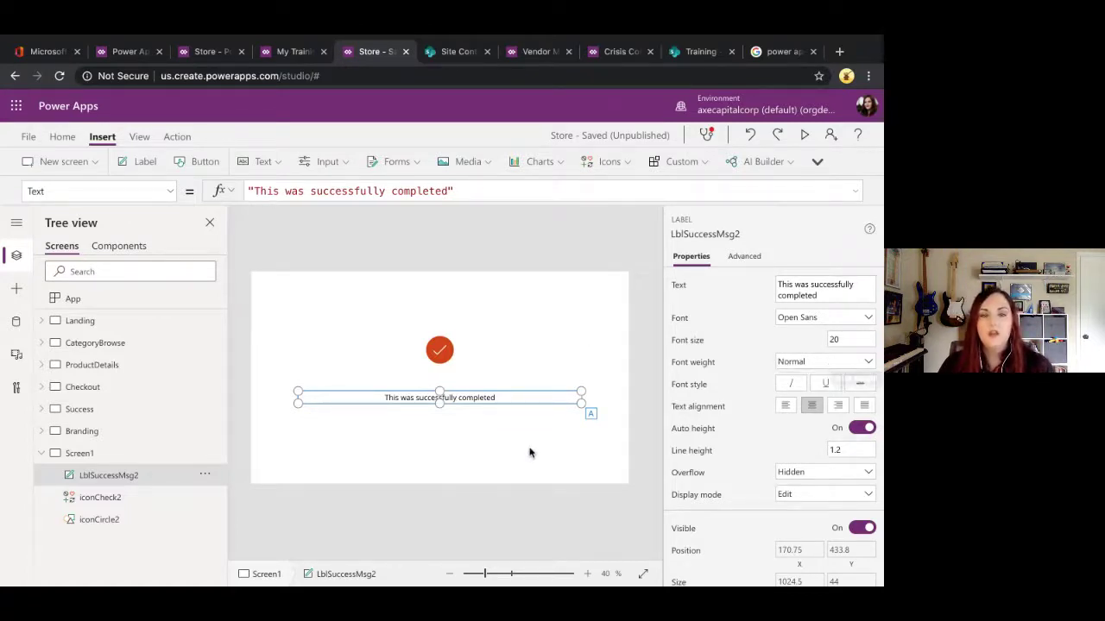
{"action": "left_click", "coordinate": [121, 413]}
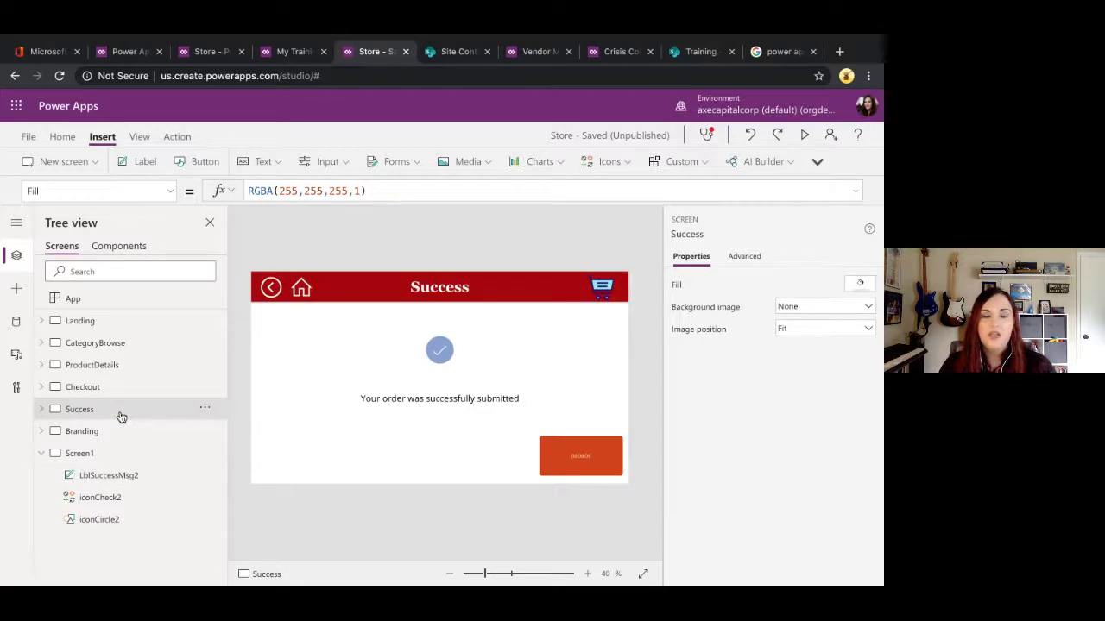
Step: Select the Success screen's timer and look at Timer in the Insert Input list
{"action": "left_click", "coordinate": [566, 477]}
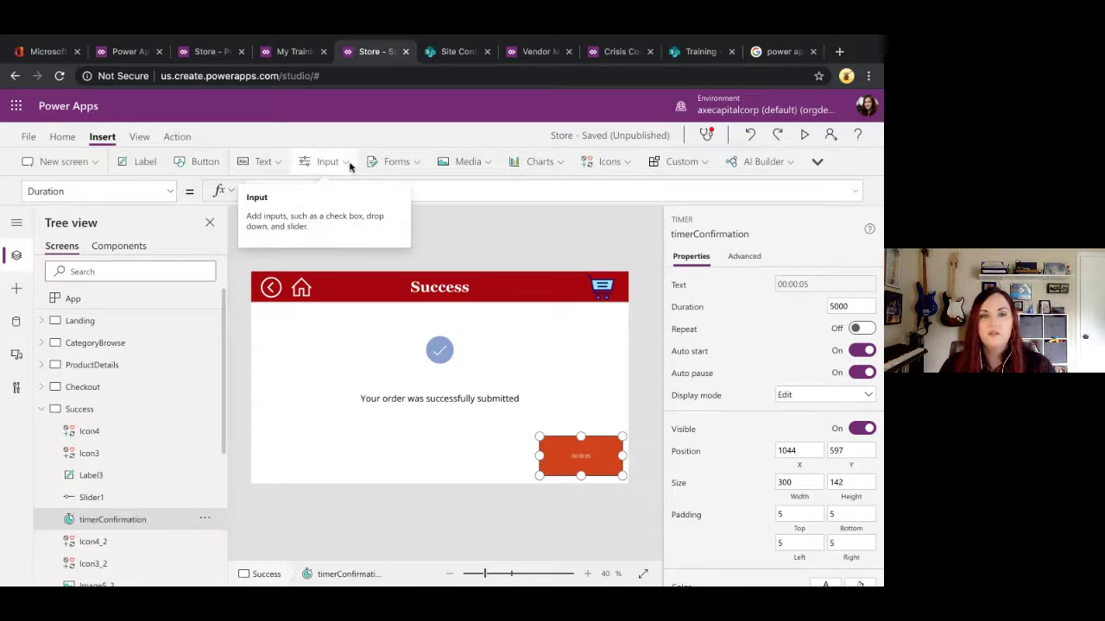
{"action": "left_click", "coordinate": [349, 163]}
{"action": "scroll", "coordinate": [357, 303], "scroll_direction": "down", "scroll_amount": 2}
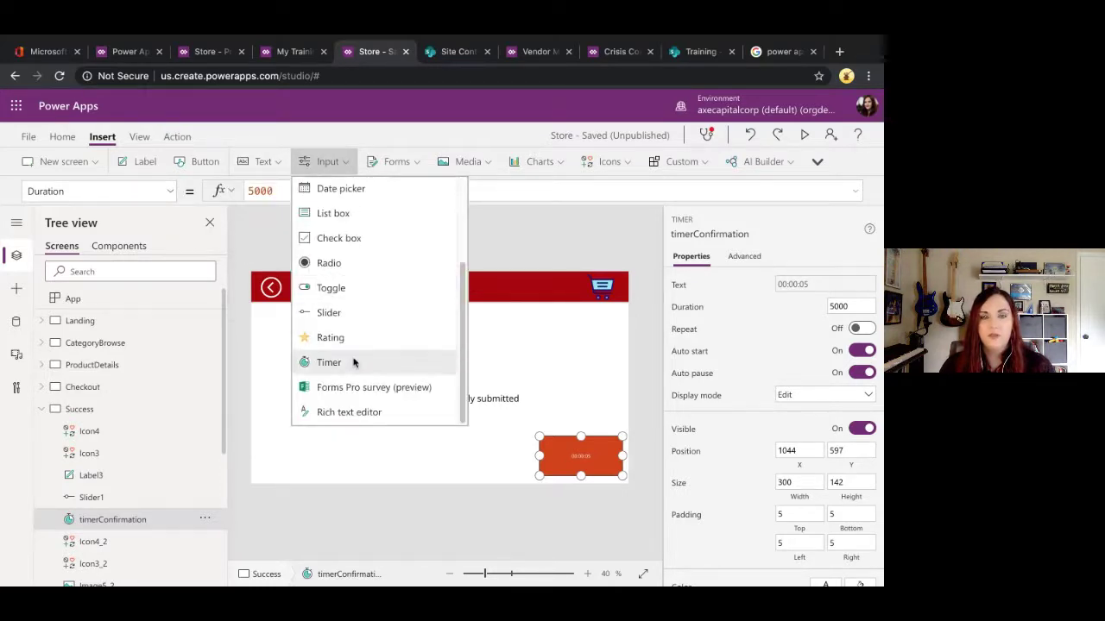
{"action": "left_click", "coordinate": [536, 416]}
{"action": "left_click", "coordinate": [584, 468]}
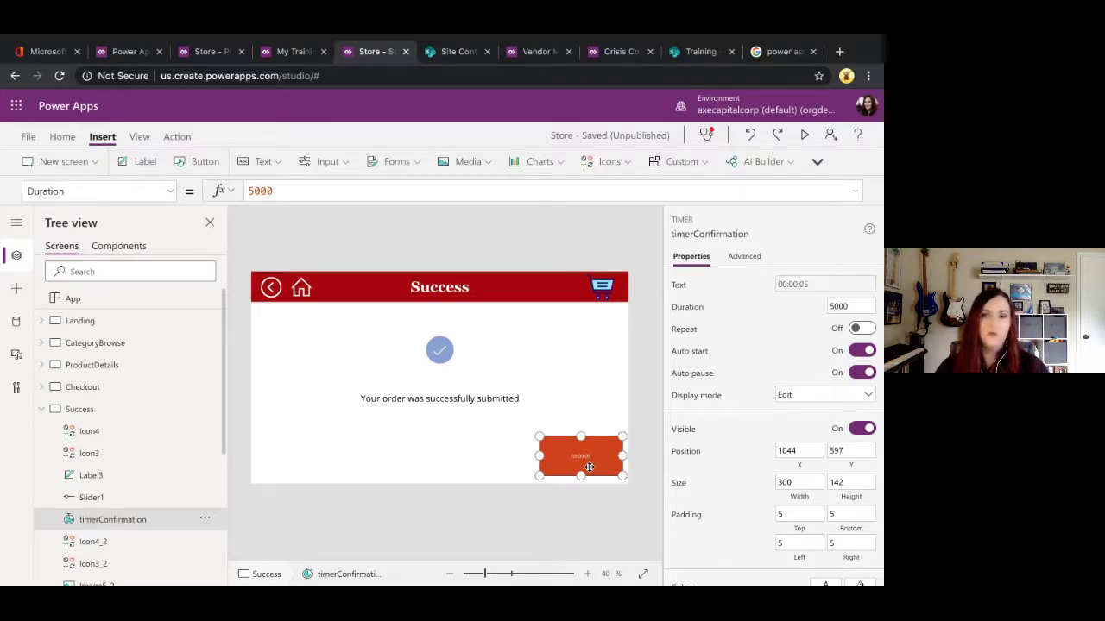
Step: Check the timer's 5000 Duration and scroll its property list to OnTimerEnd
{"action": "left_click", "coordinate": [856, 306]}
{"action": "left_click_drag", "start_coordinate": [856, 306], "coordinate": [803, 306]}
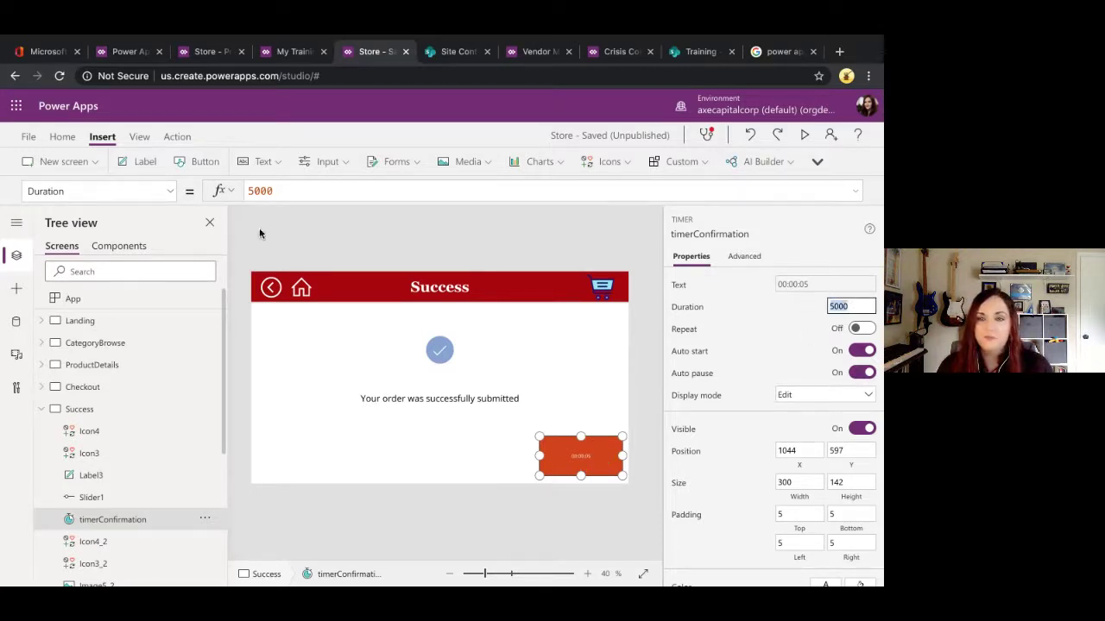
{"action": "left_click", "coordinate": [172, 191]}
{"action": "scroll", "coordinate": [147, 323], "scroll_direction": "down", "scroll_amount": 10}
{"action": "scroll", "coordinate": [147, 324], "scroll_direction": "up", "scroll_amount": 5}
{"action": "scroll", "coordinate": [147, 324], "scroll_direction": "up", "scroll_amount": 1}
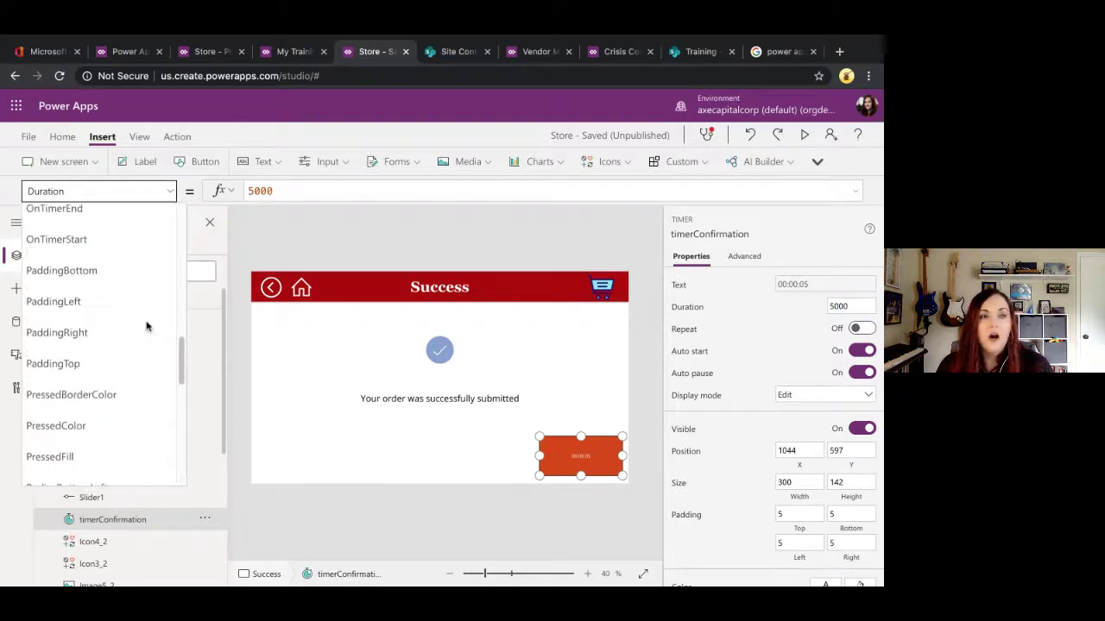
Step: Append ;Exit() so the timer's OnTimerEnd reads Navigate(Landing);Exit()
{"action": "left_click", "coordinate": [96, 218]}
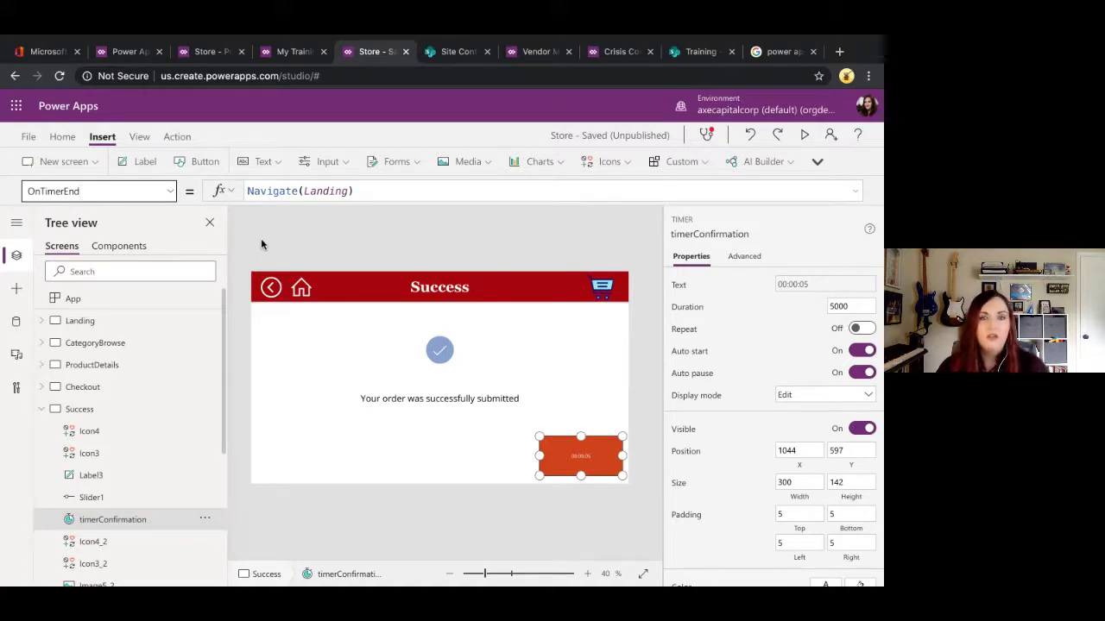
{"action": "left_click", "coordinate": [407, 197]}
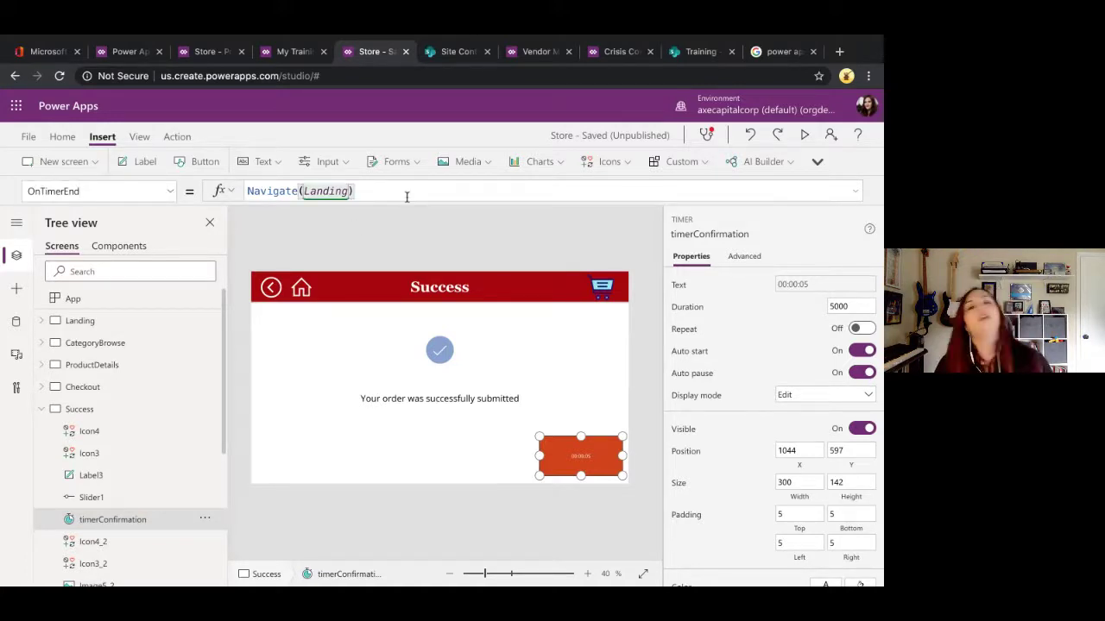
{"action": "type", "text": ";Exit"}
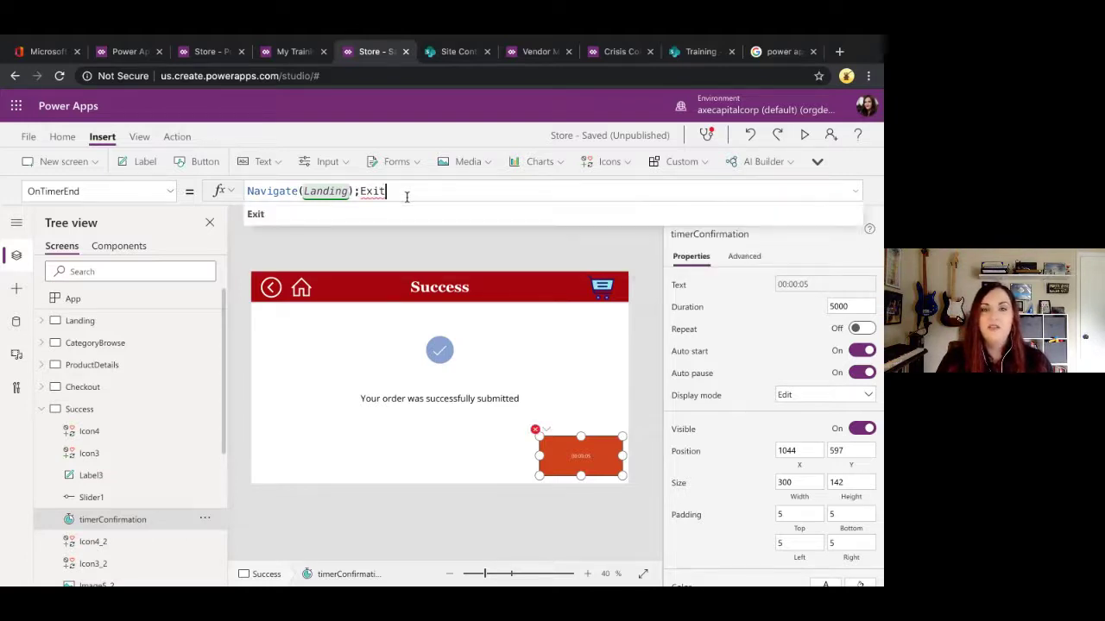
{"action": "type", "text": "()"}
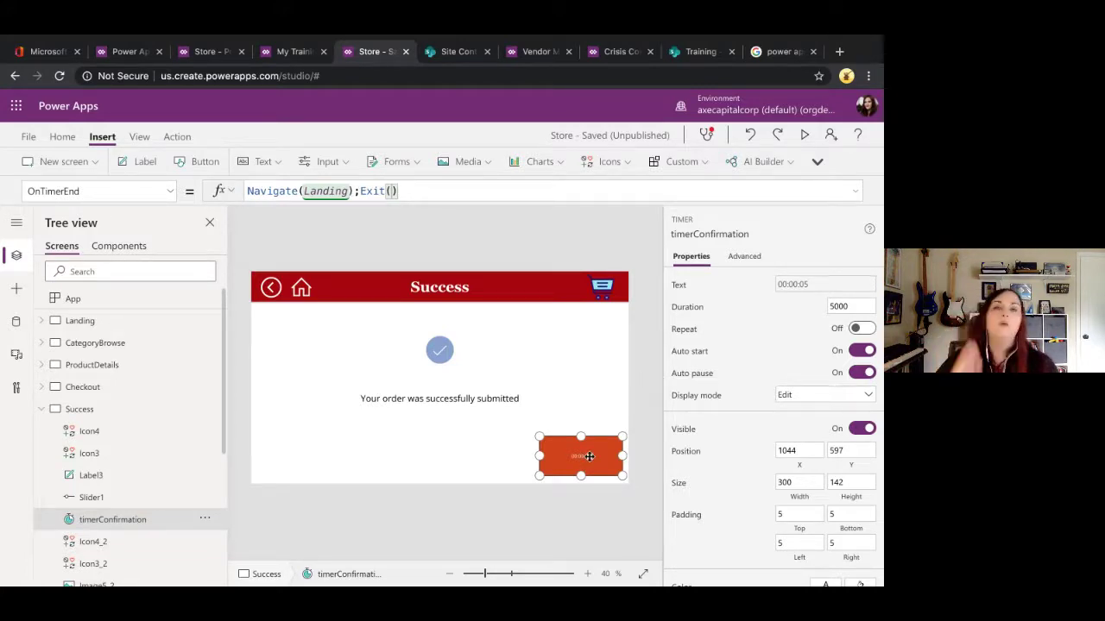
Step: Toggle the timer's Visible off and on, and widen it leftward to 405
{"action": "left_click", "coordinate": [863, 430]}
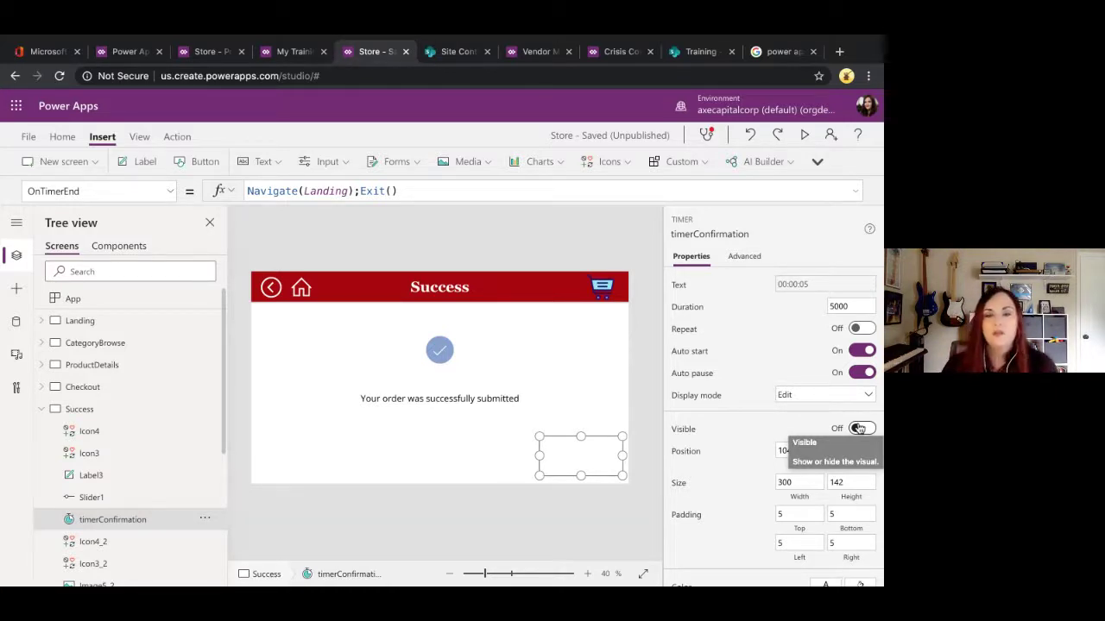
{"action": "left_click", "coordinate": [859, 429]}
{"action": "left_click_drag", "start_coordinate": [537, 460], "coordinate": [510, 456]}
{"action": "left_click", "coordinate": [802, 285]}
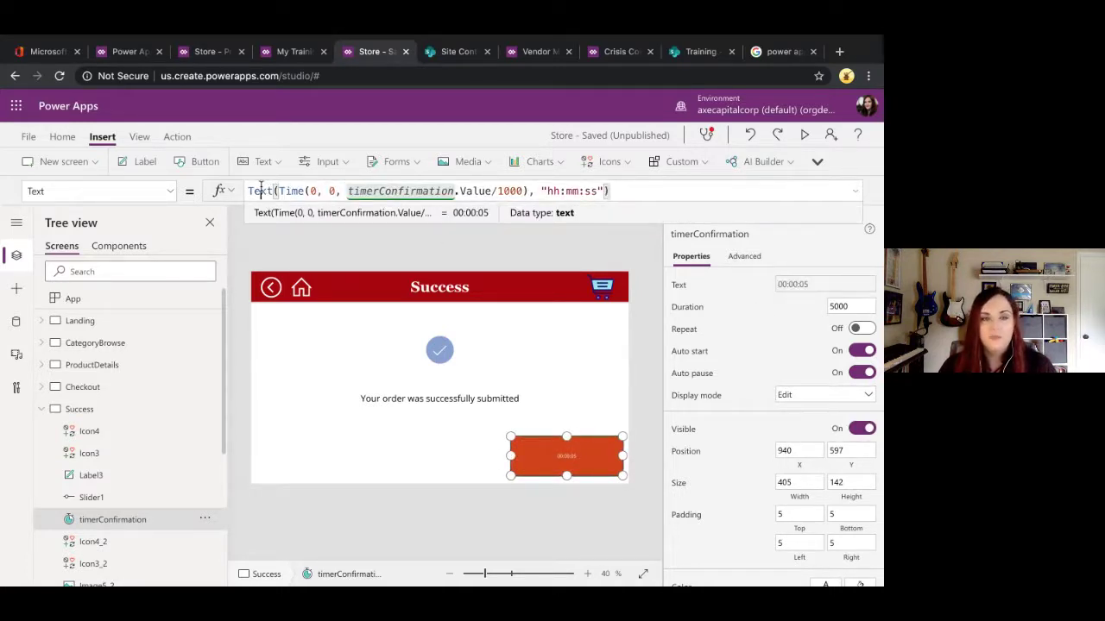
Step: Prefix the timer's Text formula with "Redirecting.... " &
{"action": "left_click", "coordinate": [261, 190]}
{"action": "key", "text": "Home"}
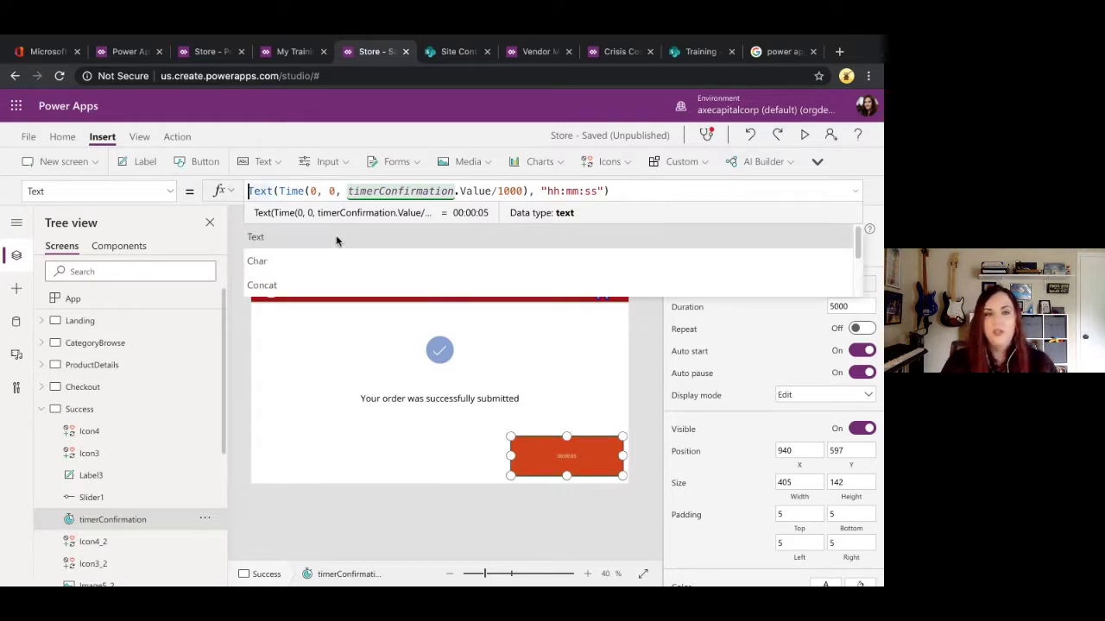
{"action": "type", "text": "\"Redire"}
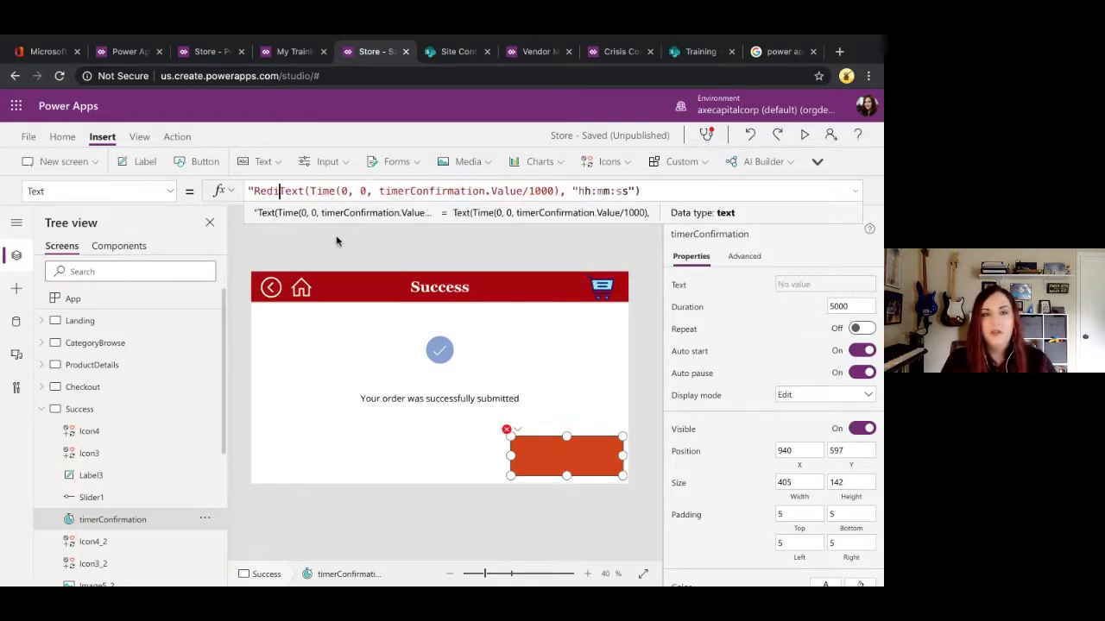
{"action": "type", "text": "ction in"}
{"action": "key", "text": "BackSpace"}
{"action": "key", "text": "BackSpace"}
{"action": "key", "text": "BackSpace"}
{"action": "key", "text": "BackSpace"}
{"action": "key", "text": "BackSpace"}
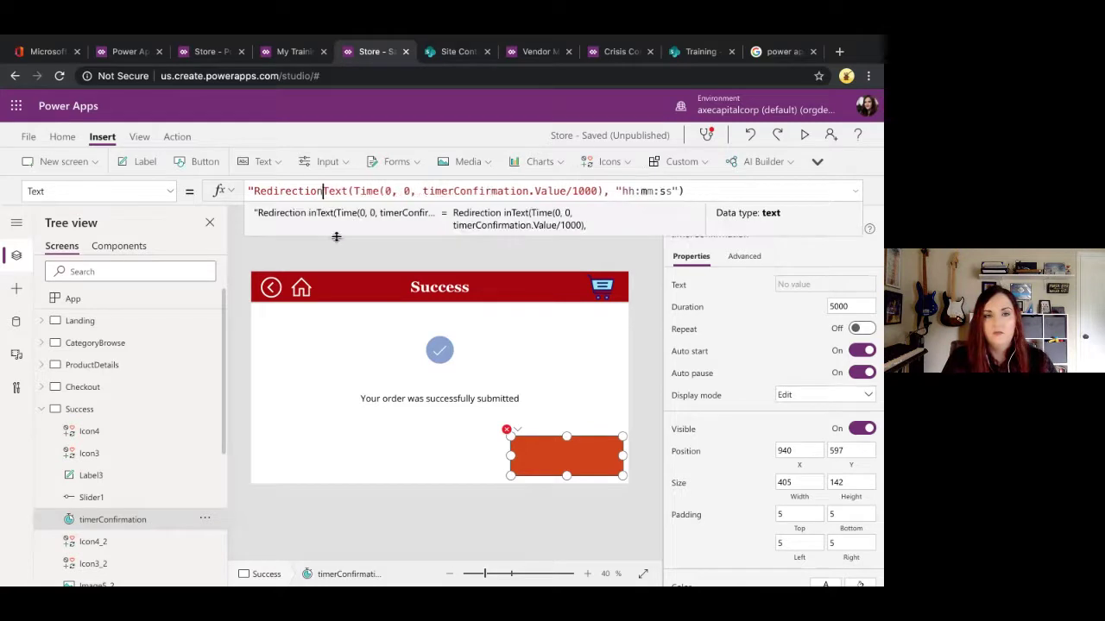
{"action": "type", "text": "ng.... \" &"}
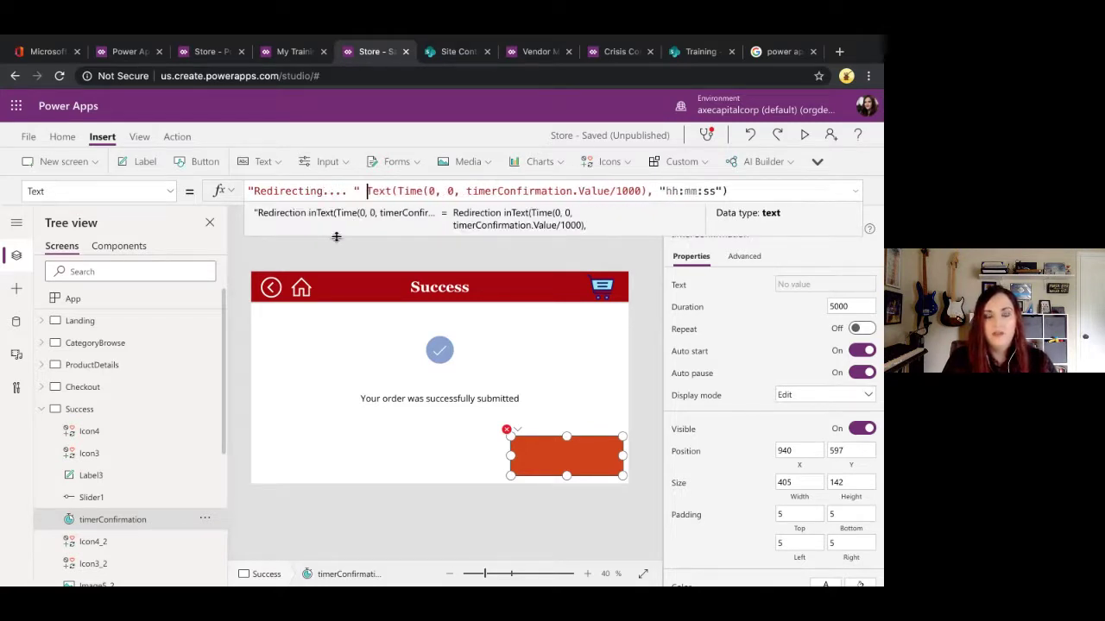
Step: Move the timer centred under the success message and return to the screens list
{"action": "left_click_drag", "start_coordinate": [536, 462], "coordinate": [412, 443]}
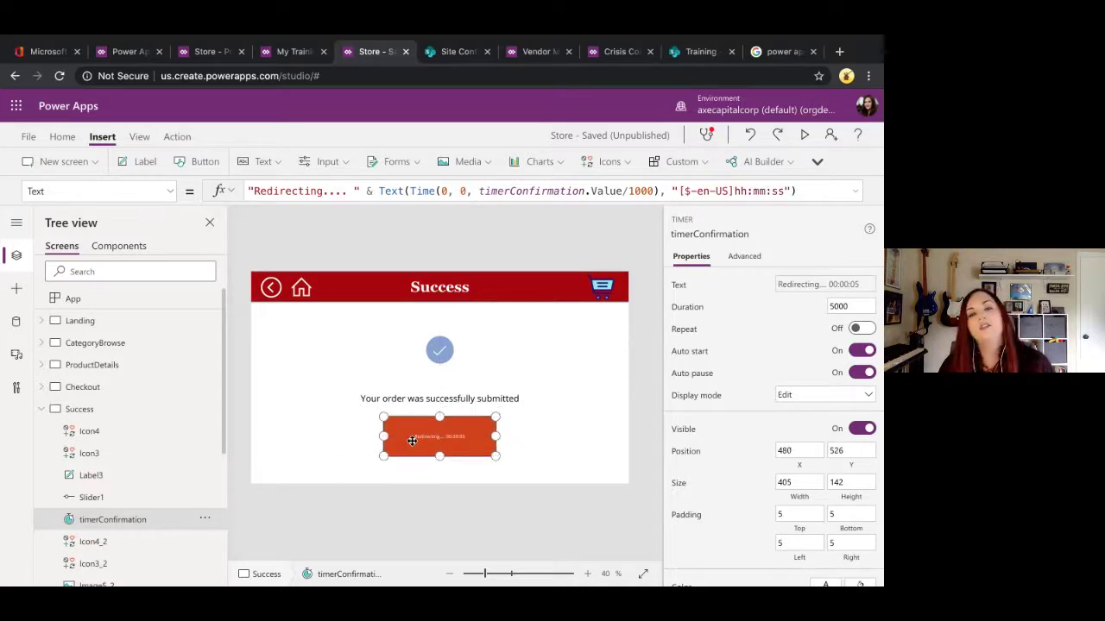
{"action": "left_click", "coordinate": [535, 460]}
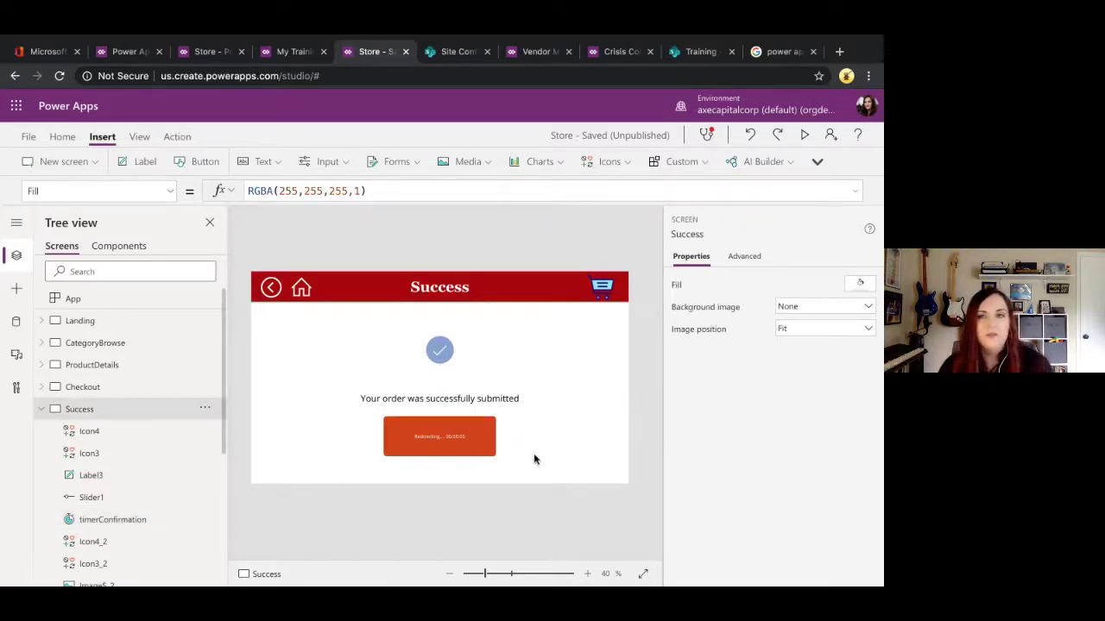
{"action": "left_click", "coordinate": [43, 411]}
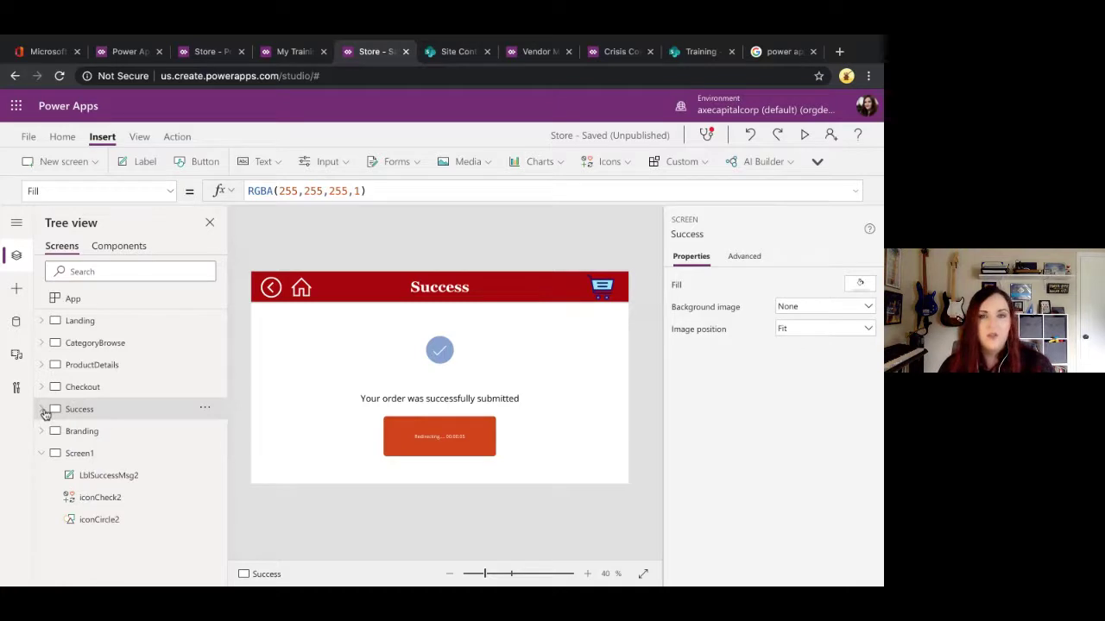
{"action": "left_click", "coordinate": [129, 245]}
{"action": "left_click", "coordinate": [71, 248]}
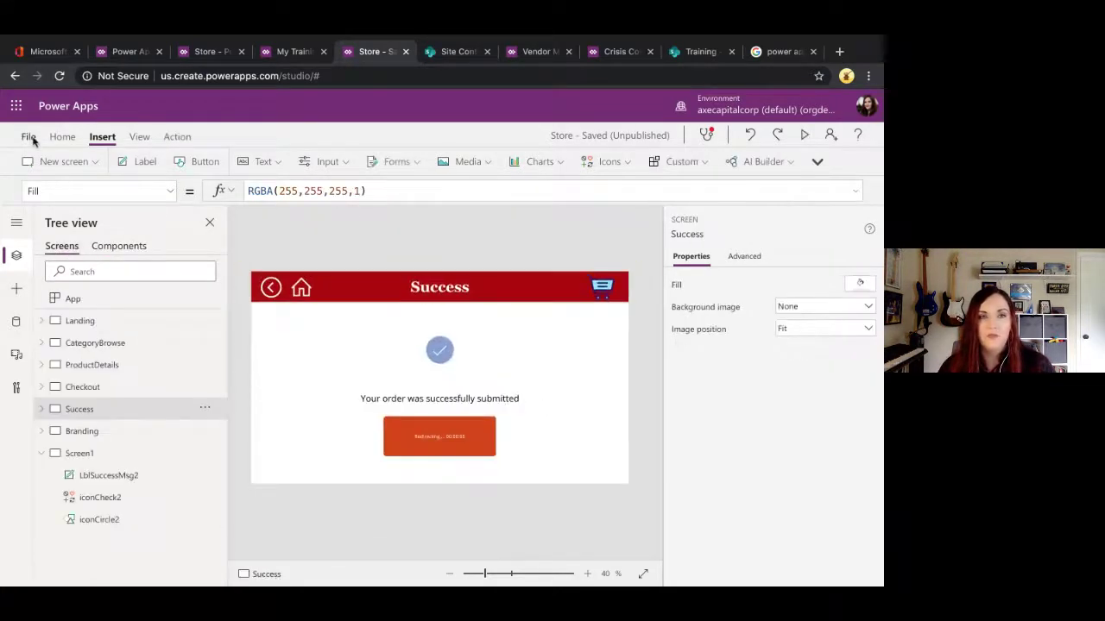
Step: Save the app from the File menu and switch to the UX Tips slides
{"action": "left_click", "coordinate": [29, 136]}
{"action": "left_click", "coordinate": [197, 341]}
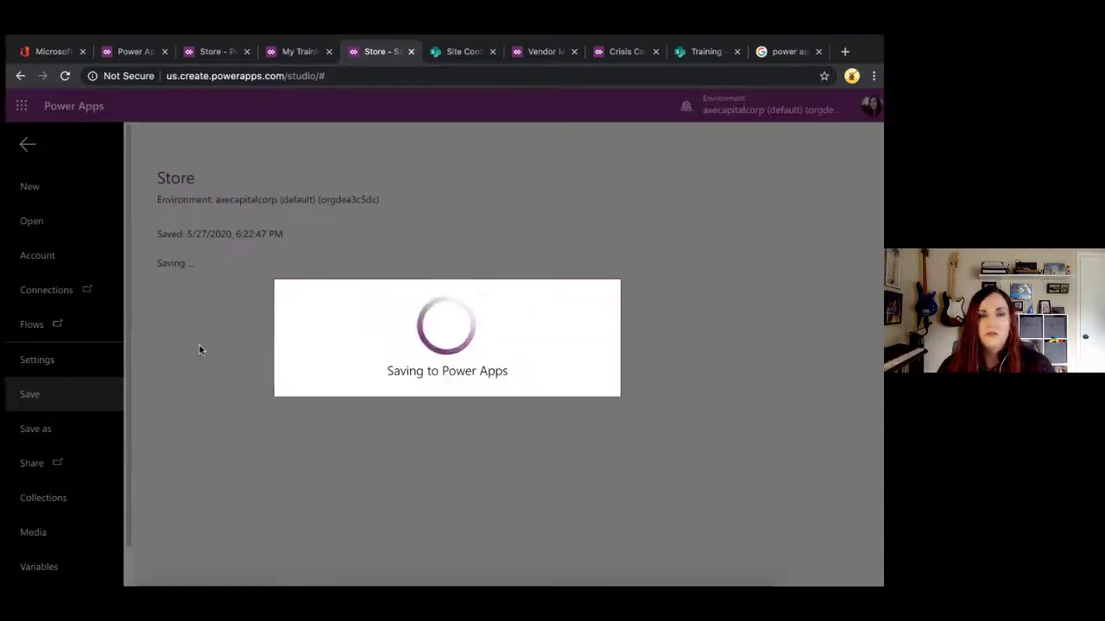
{"action": "key", "text": "ctrl+Left"}
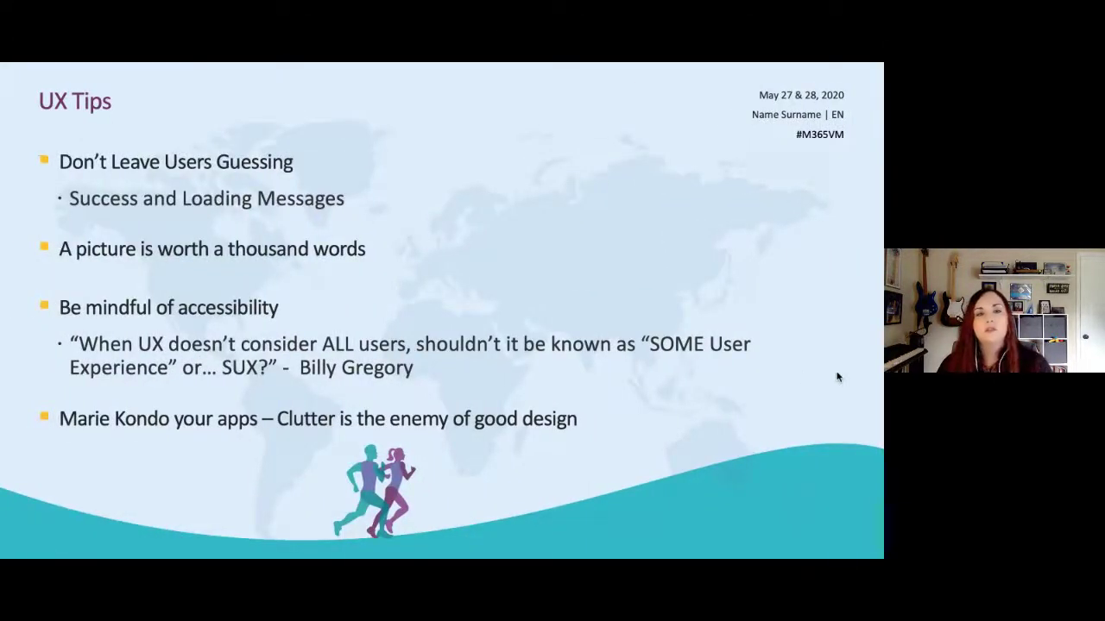
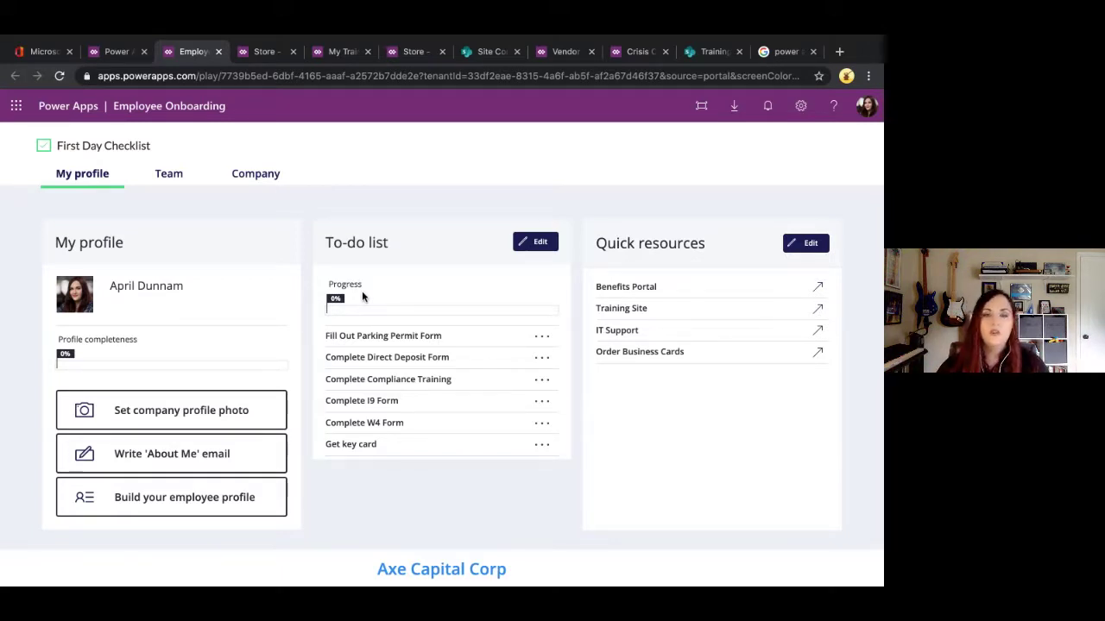
Step: Mark the Fill Out Parking Permit Form task complete, then view the Team, Company and My profile pages
{"action": "left_click", "coordinate": [543, 336]}
{"action": "left_click", "coordinate": [367, 432]}
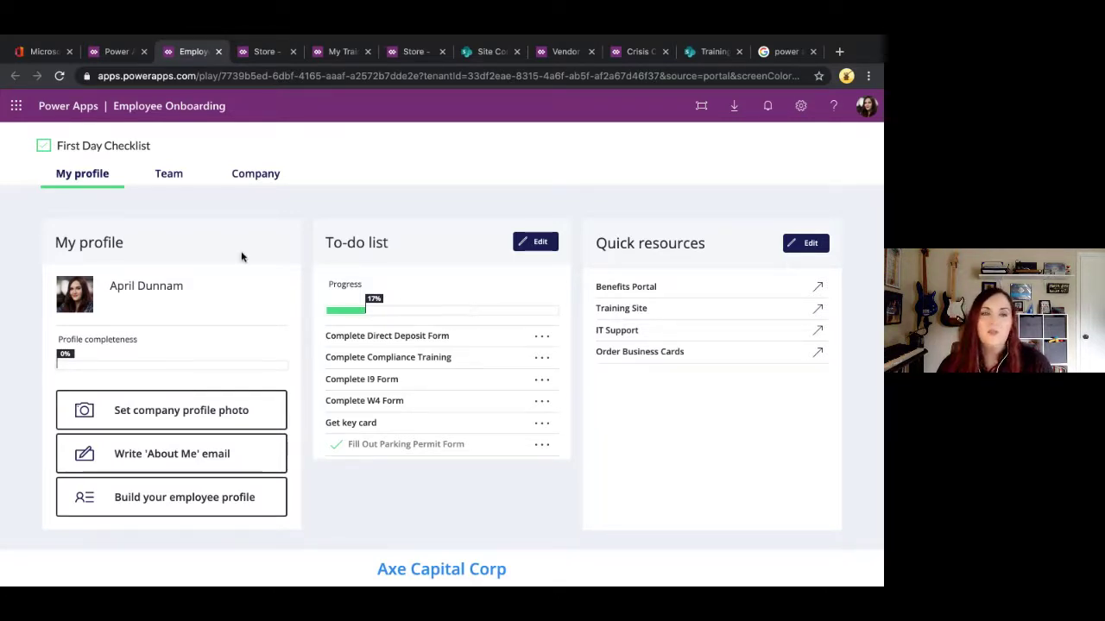
{"action": "left_click", "coordinate": [172, 173]}
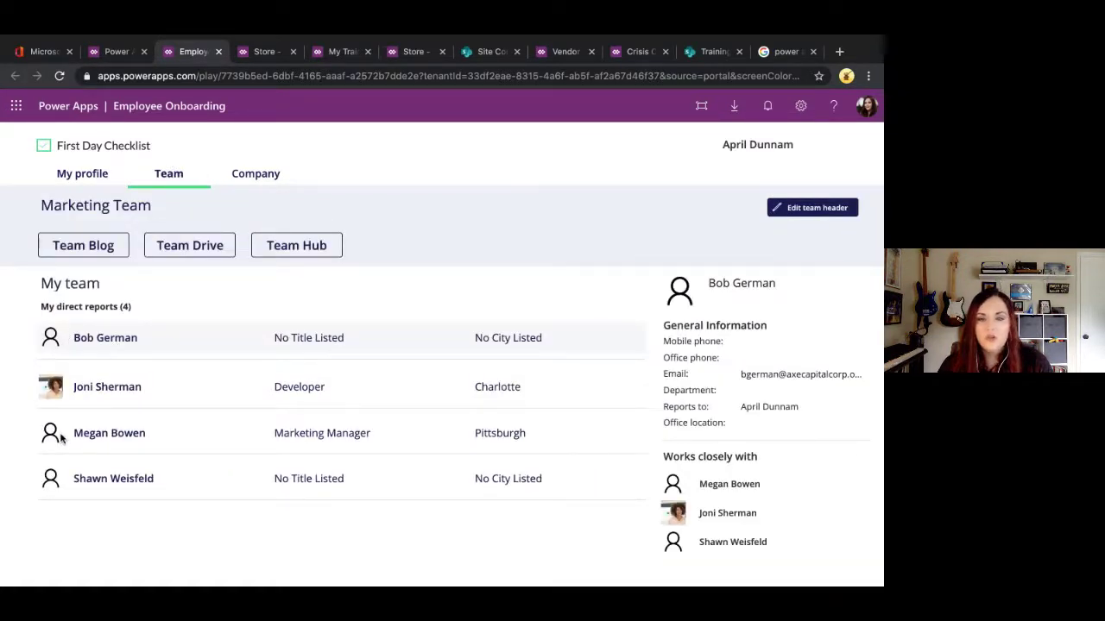
{"action": "left_click", "coordinate": [267, 174]}
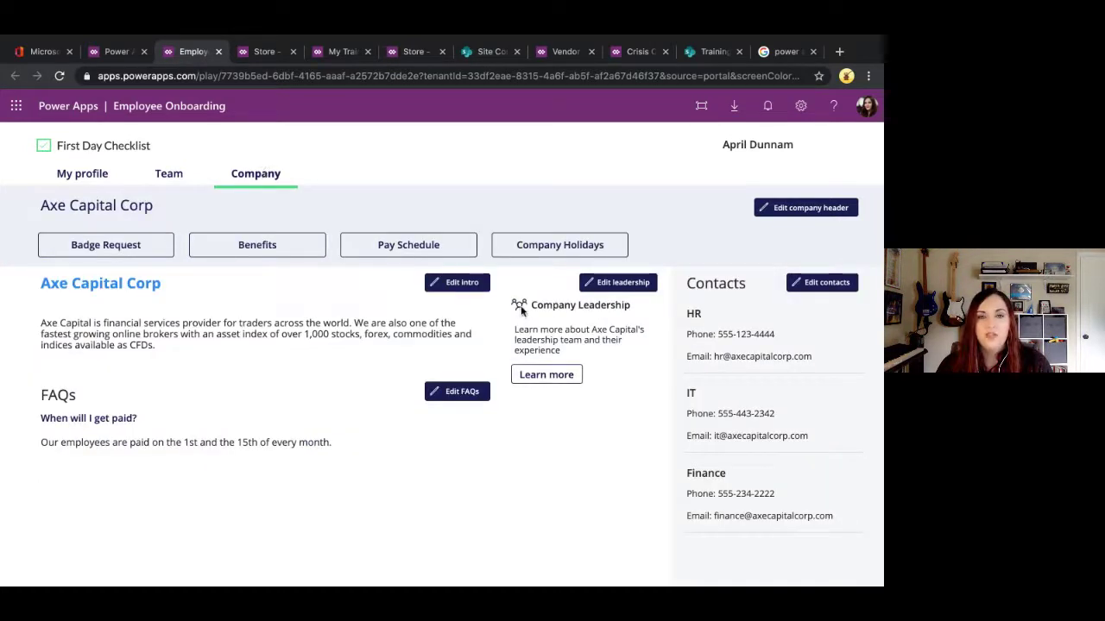
{"action": "left_click", "coordinate": [75, 173]}
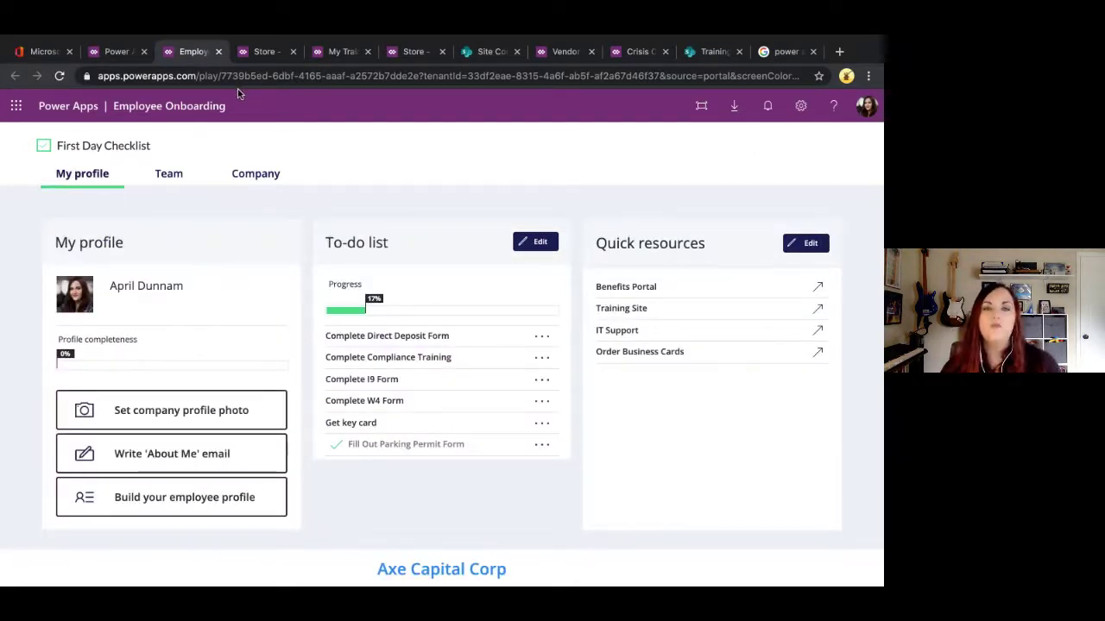
Step: Open Employee Onboarding for editing from the Apps list and dismiss the currently-editing notice
{"action": "left_click", "coordinate": [117, 58]}
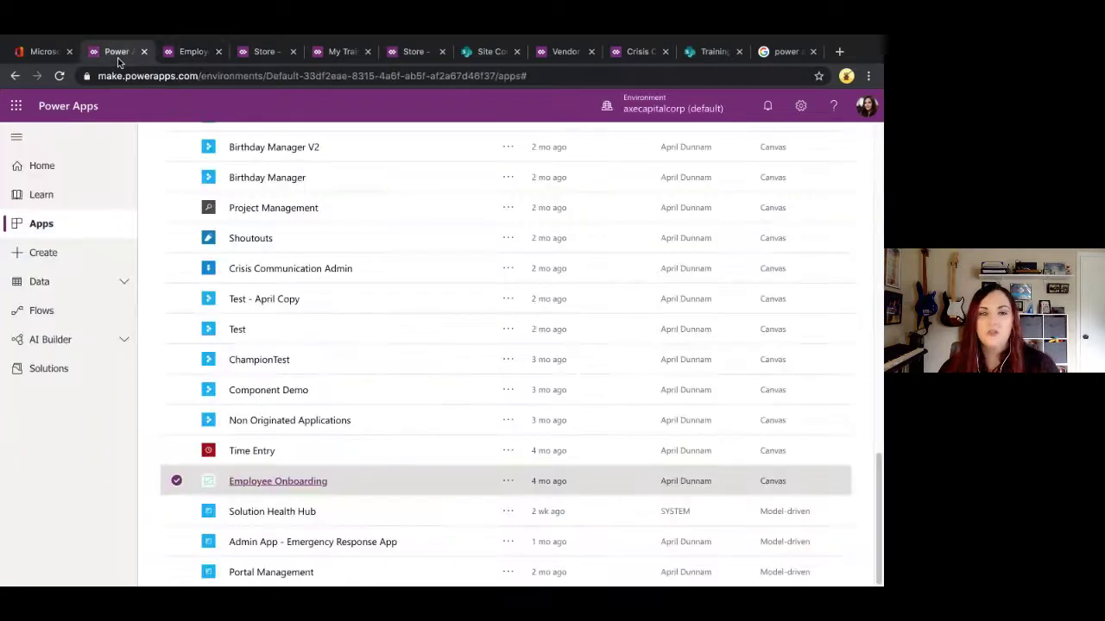
{"action": "left_click", "coordinate": [506, 479]}
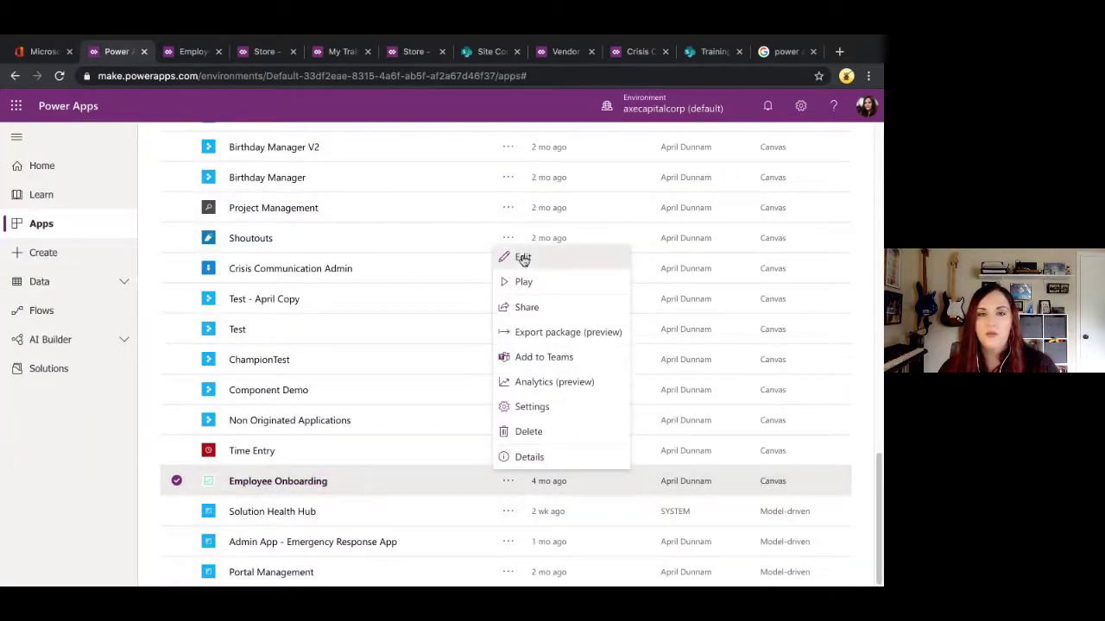
{"action": "left_click", "coordinate": [518, 254]}
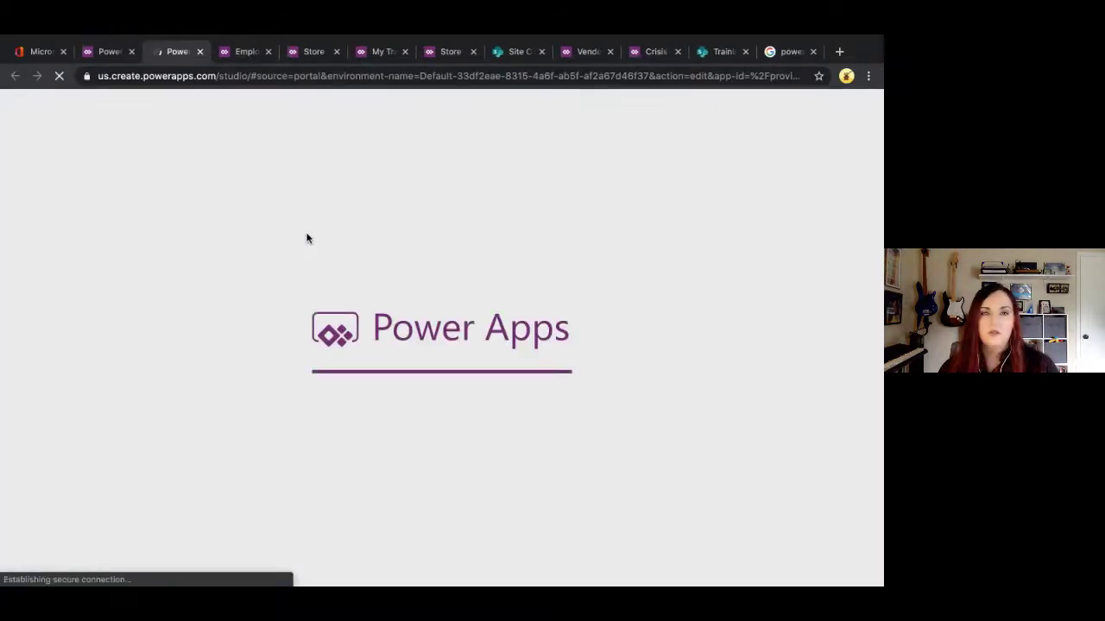
{"action": "left_click", "coordinate": [110, 51]}
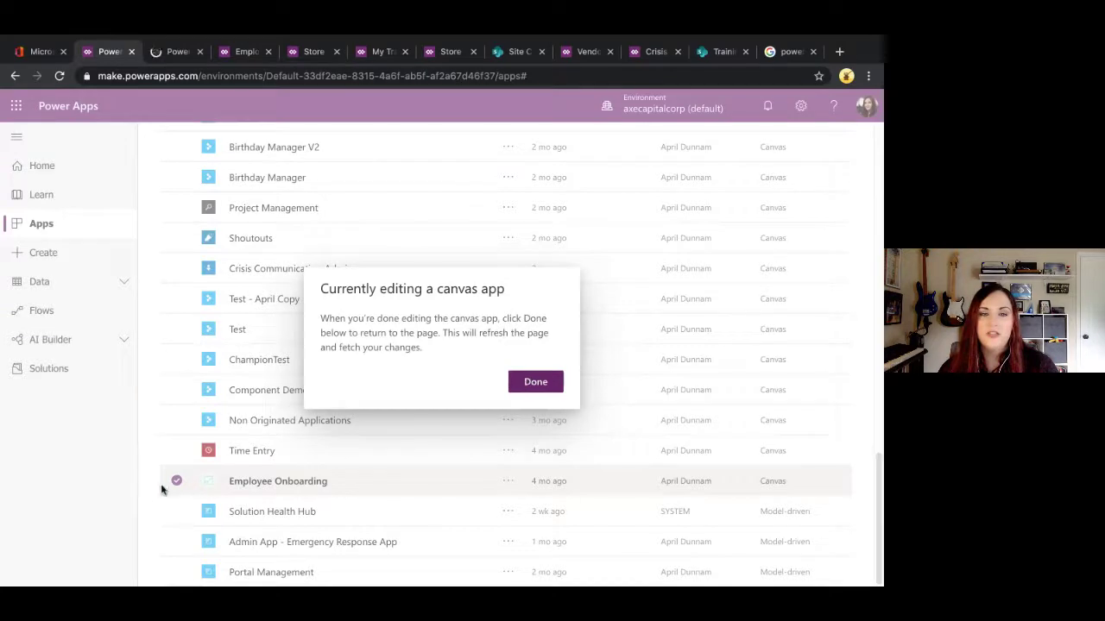
{"action": "left_click", "coordinate": [536, 384]}
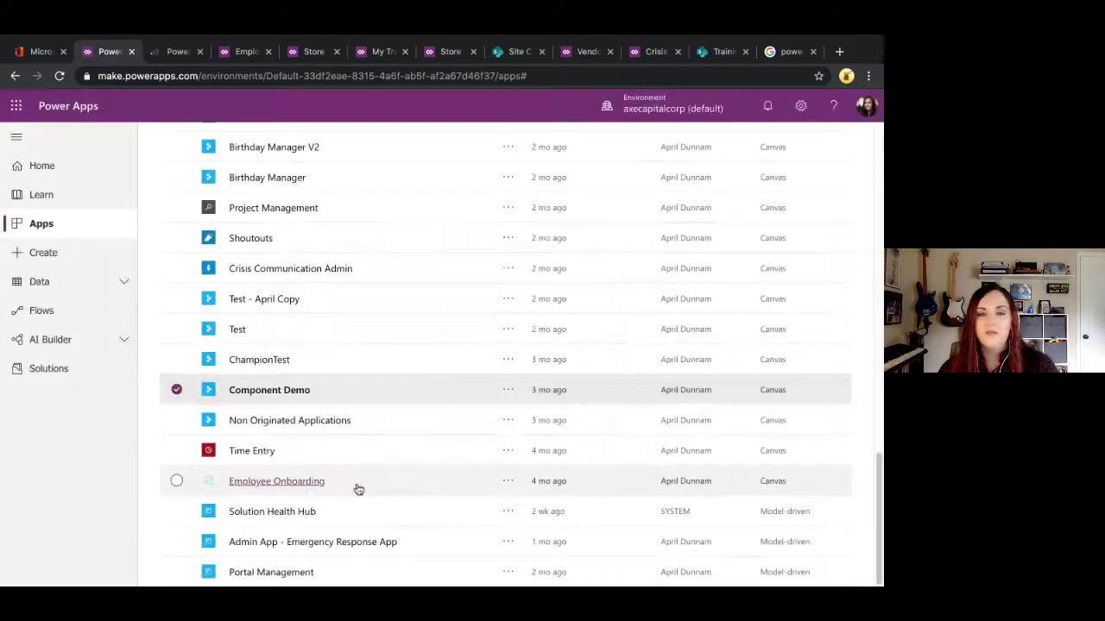
Step: Search the app list for 'time' and launch the Time Away app
{"action": "left_click", "coordinate": [175, 391]}
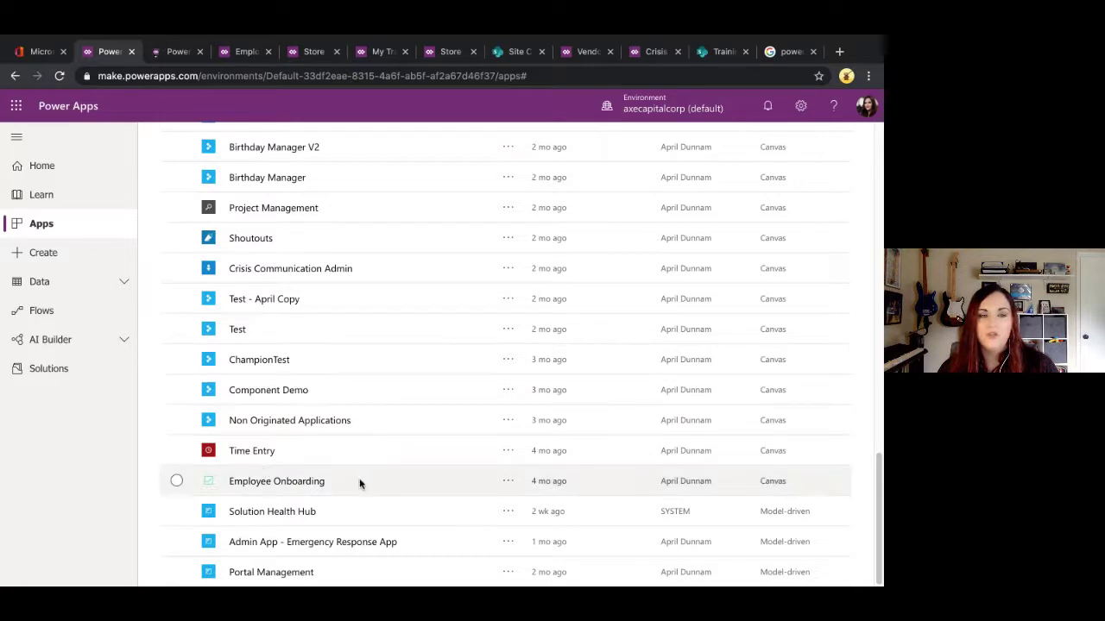
{"action": "scroll", "coordinate": [434, 542], "scroll_direction": "up", "scroll_amount": 1}
{"action": "scroll", "coordinate": [388, 537], "scroll_direction": "down", "scroll_amount": 1}
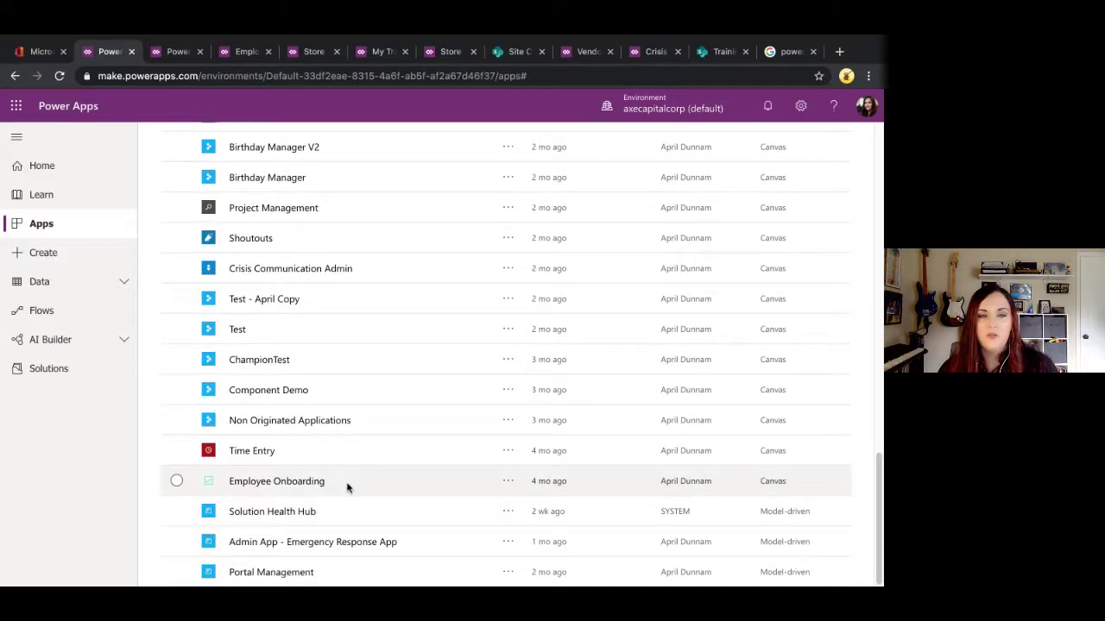
{"action": "scroll", "coordinate": [294, 407], "scroll_direction": "up", "scroll_amount": 3}
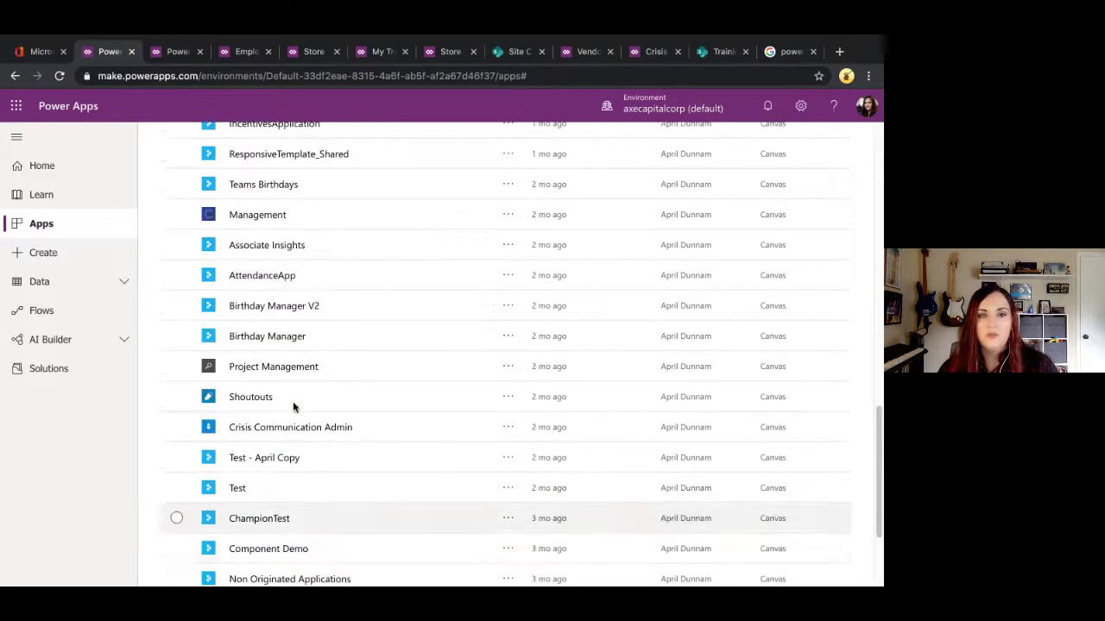
{"action": "scroll", "coordinate": [294, 409], "scroll_direction": "up", "scroll_amount": 6}
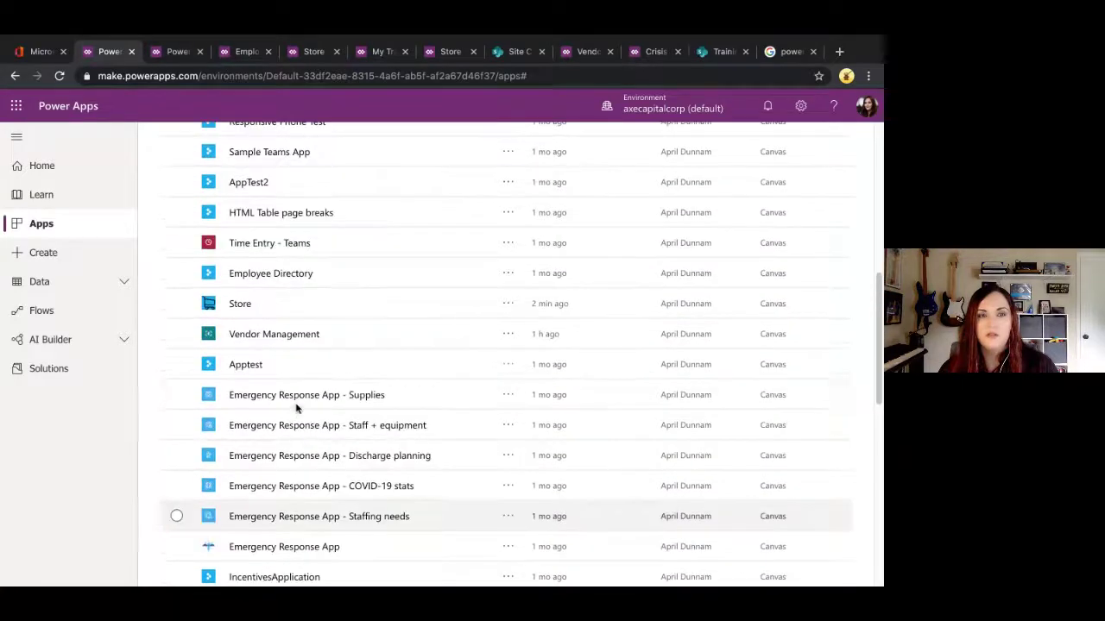
{"action": "scroll", "coordinate": [298, 396], "scroll_direction": "up", "scroll_amount": 3}
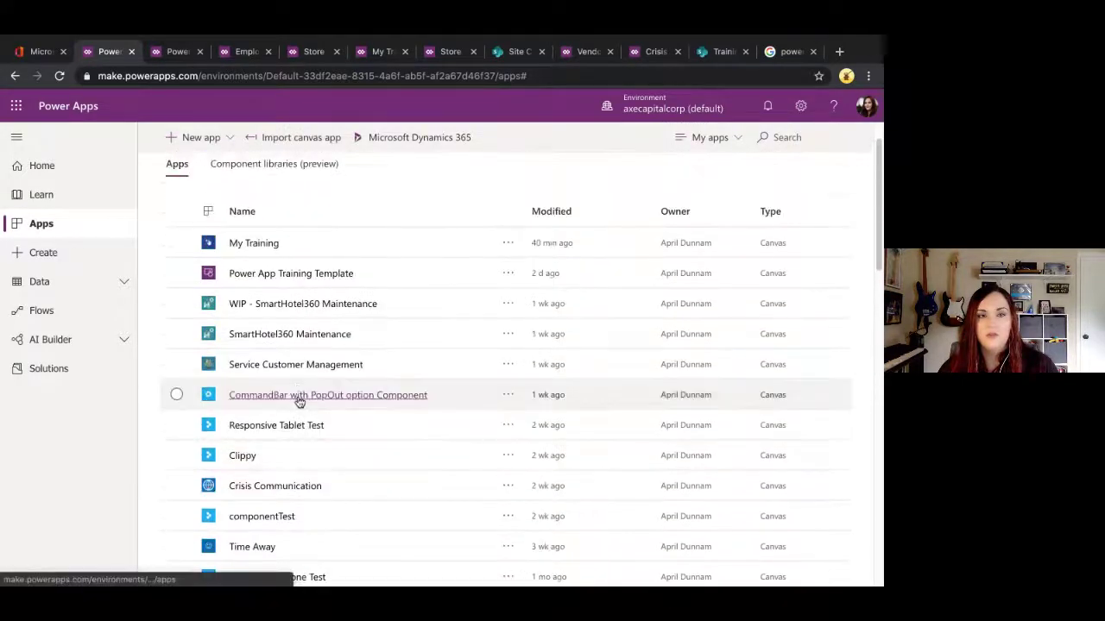
{"action": "left_click", "coordinate": [798, 137]}
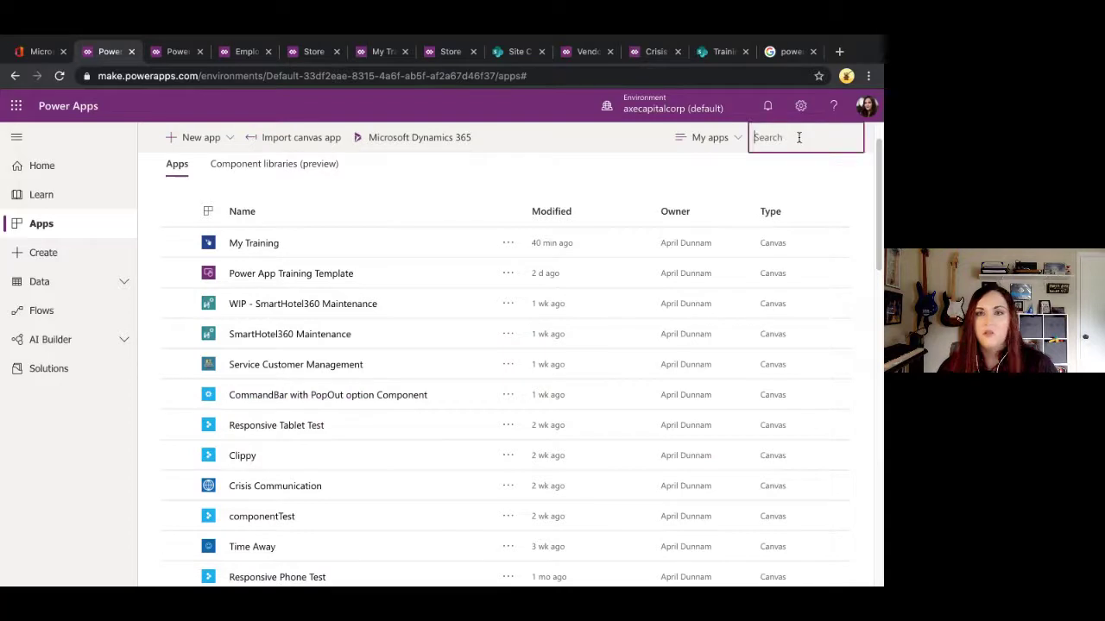
{"action": "type", "text": "time"}
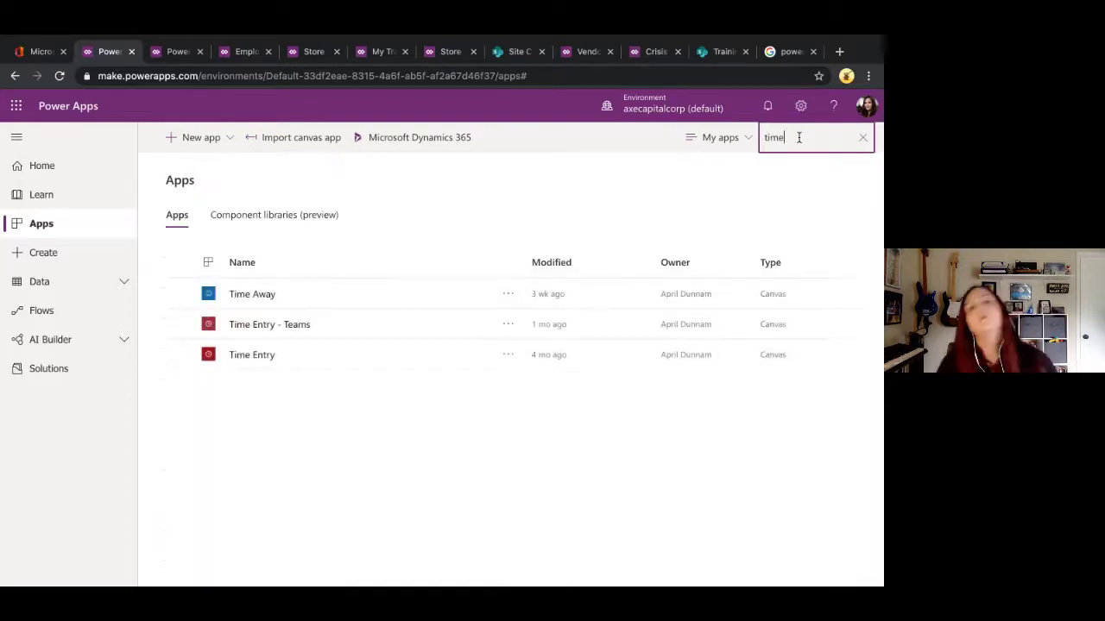
{"action": "left_click", "coordinate": [249, 294]}
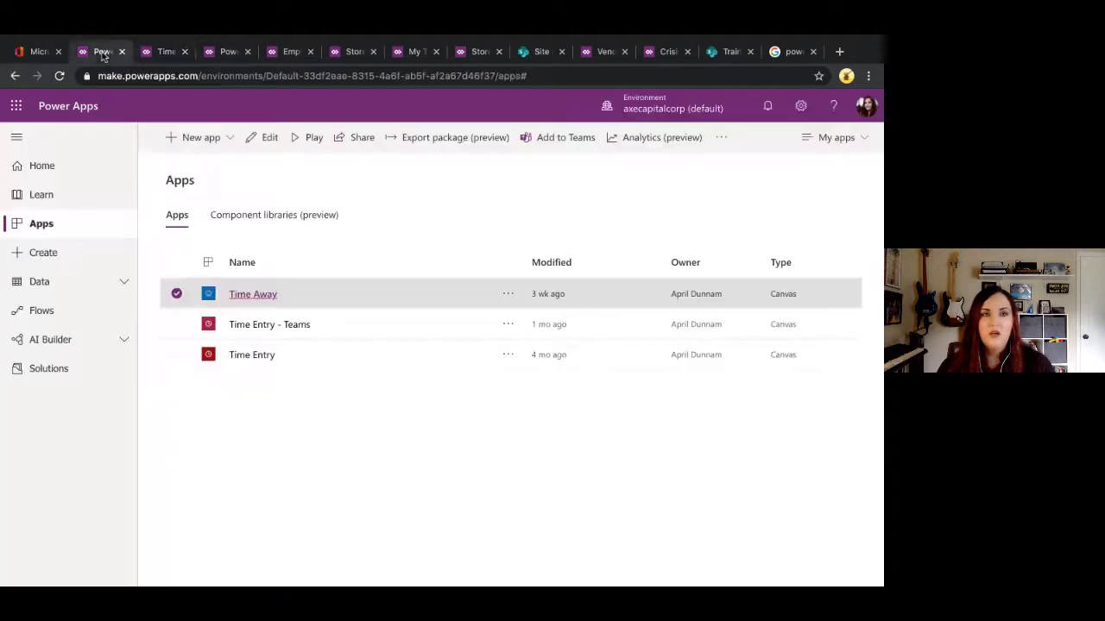
Step: Return to the Apps list filtered to the three time apps
{"action": "left_click", "coordinate": [105, 53]}
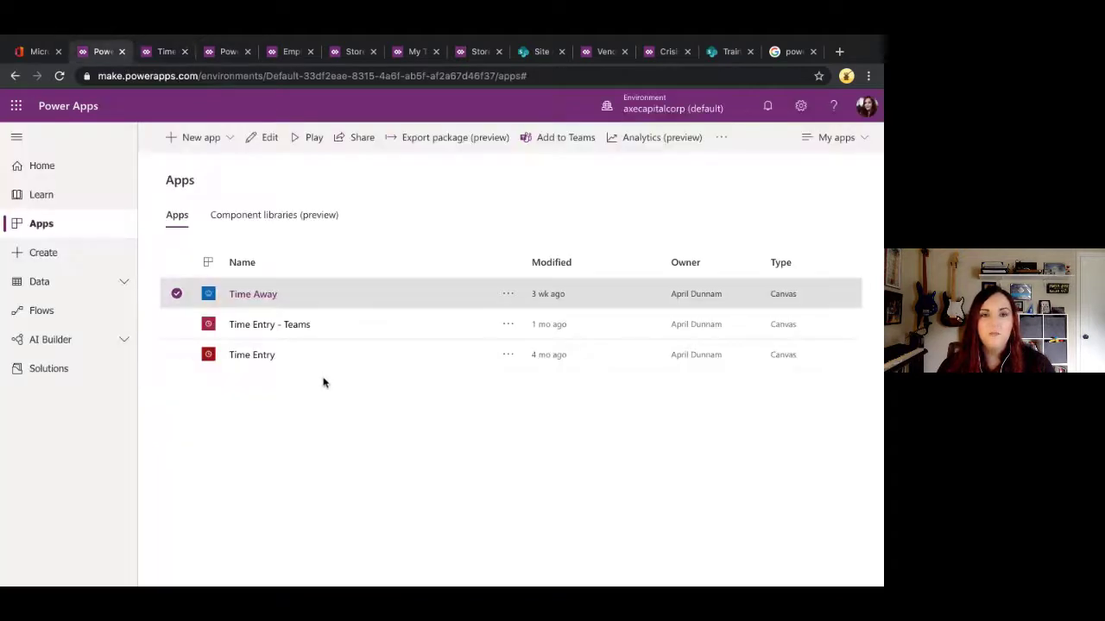
Step: Open Time Away for editing and allow the app's Microsoft Teams permission
{"action": "left_click", "coordinate": [175, 295]}
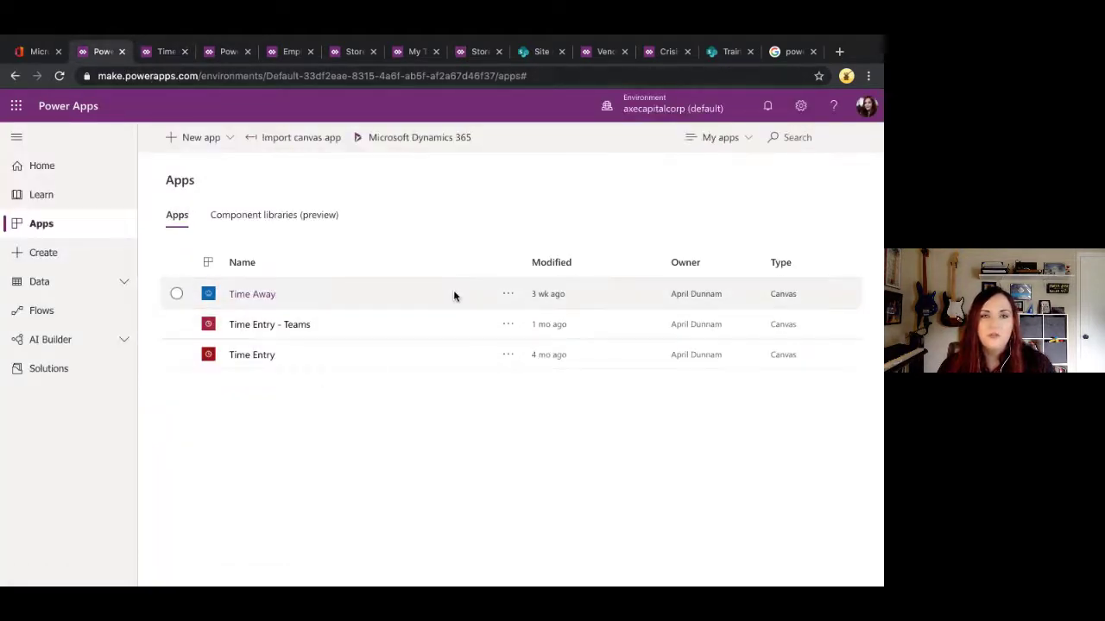
{"action": "left_click", "coordinate": [509, 297]}
{"action": "left_click", "coordinate": [509, 296]}
{"action": "left_click", "coordinate": [516, 316]}
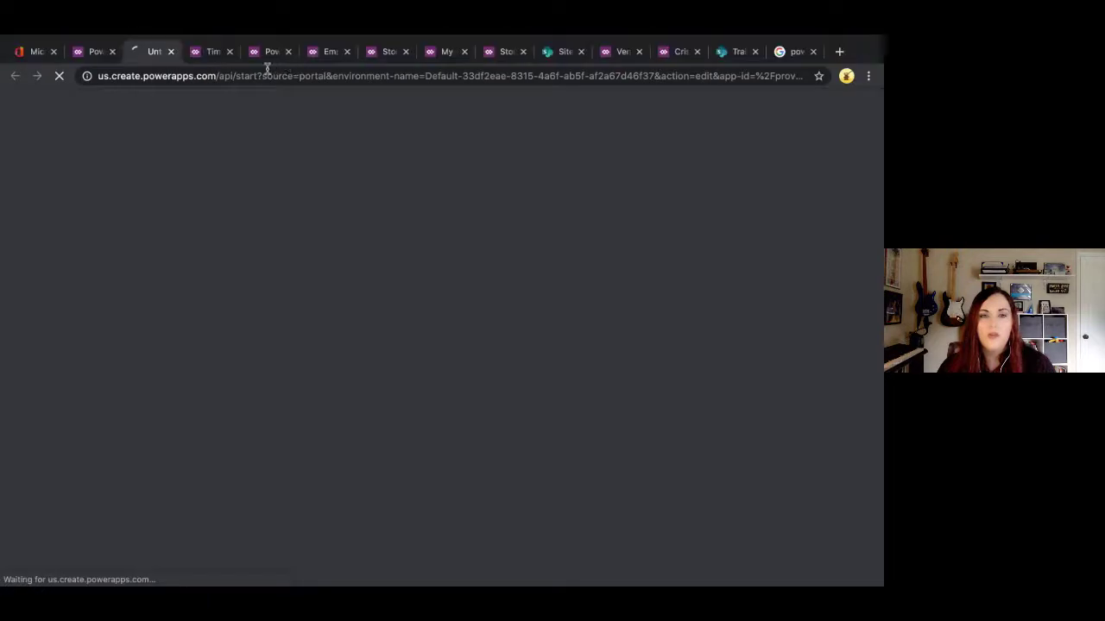
{"action": "left_click", "coordinate": [263, 59]}
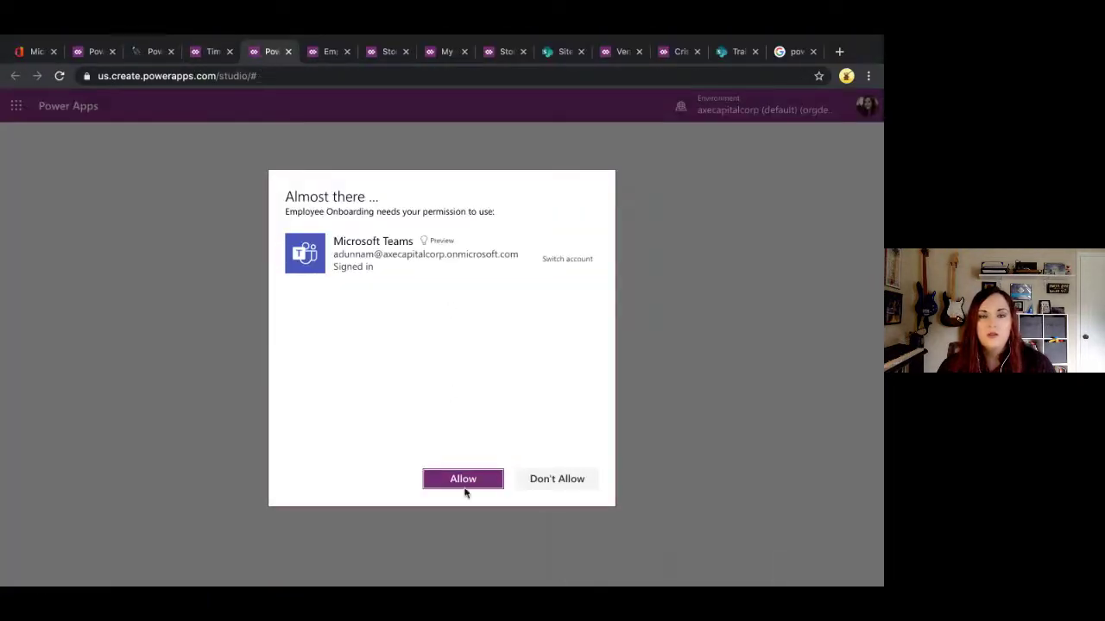
{"action": "left_click", "coordinate": [466, 481]}
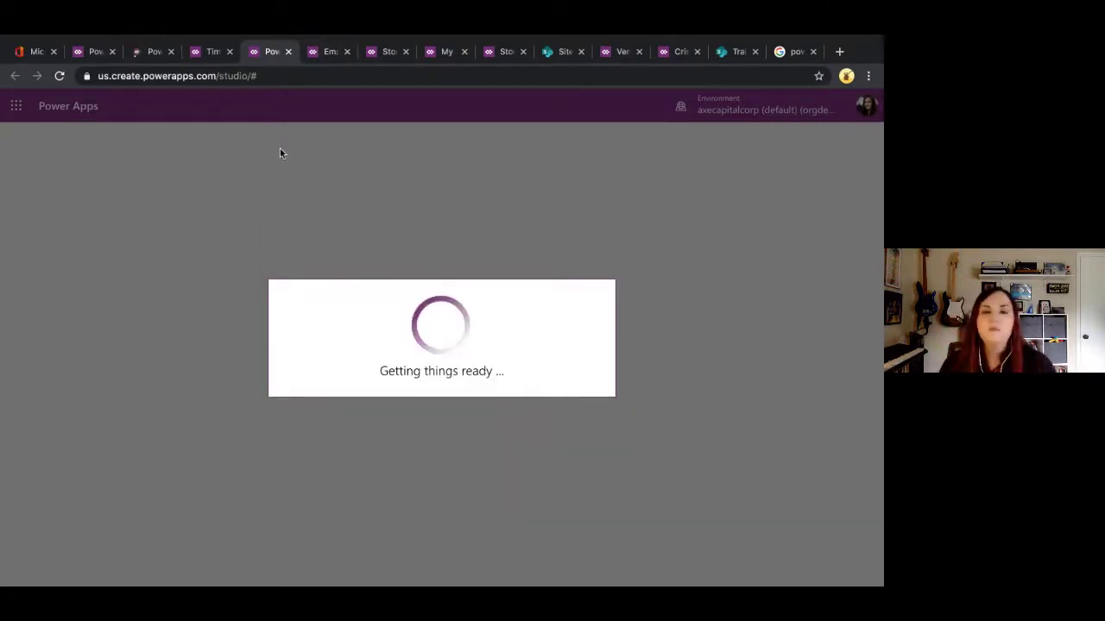
Step: Close the running Time Away tab and switch to the loading studio session, glancing at the UX Tips slide
{"action": "left_click", "coordinate": [209, 53]}
{"action": "left_click", "coordinate": [267, 53]}
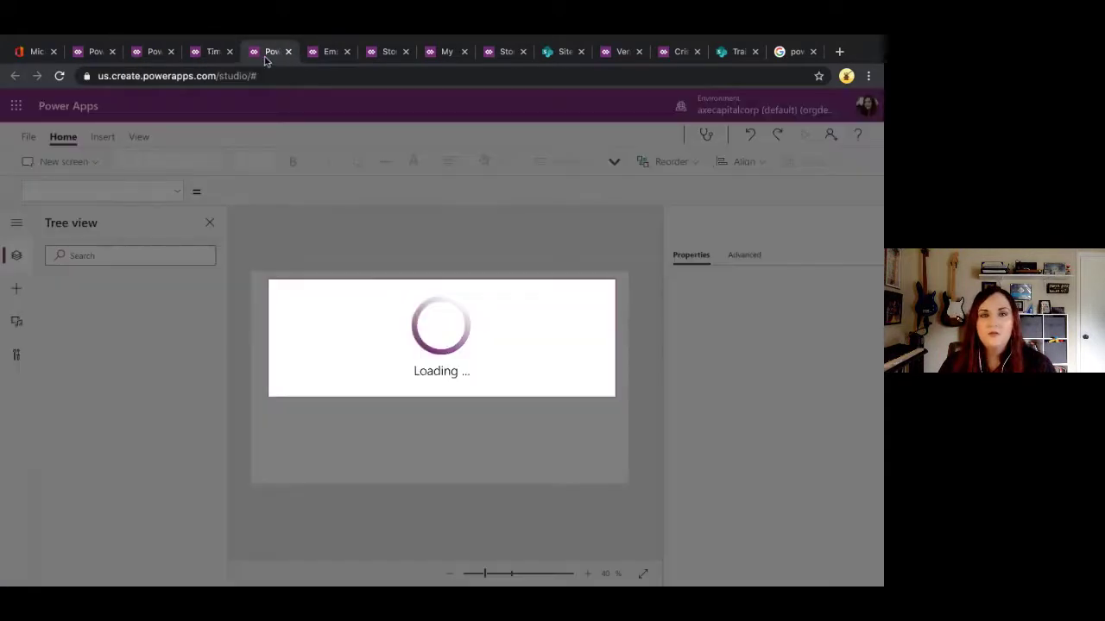
{"action": "left_click", "coordinate": [207, 54]}
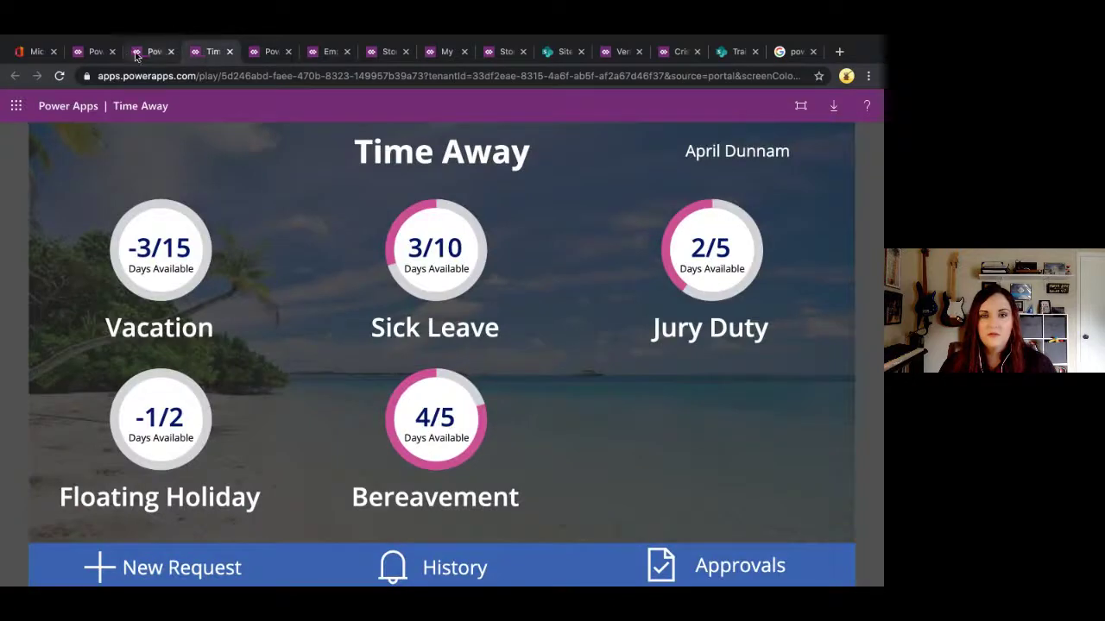
{"action": "left_click", "coordinate": [230, 53]}
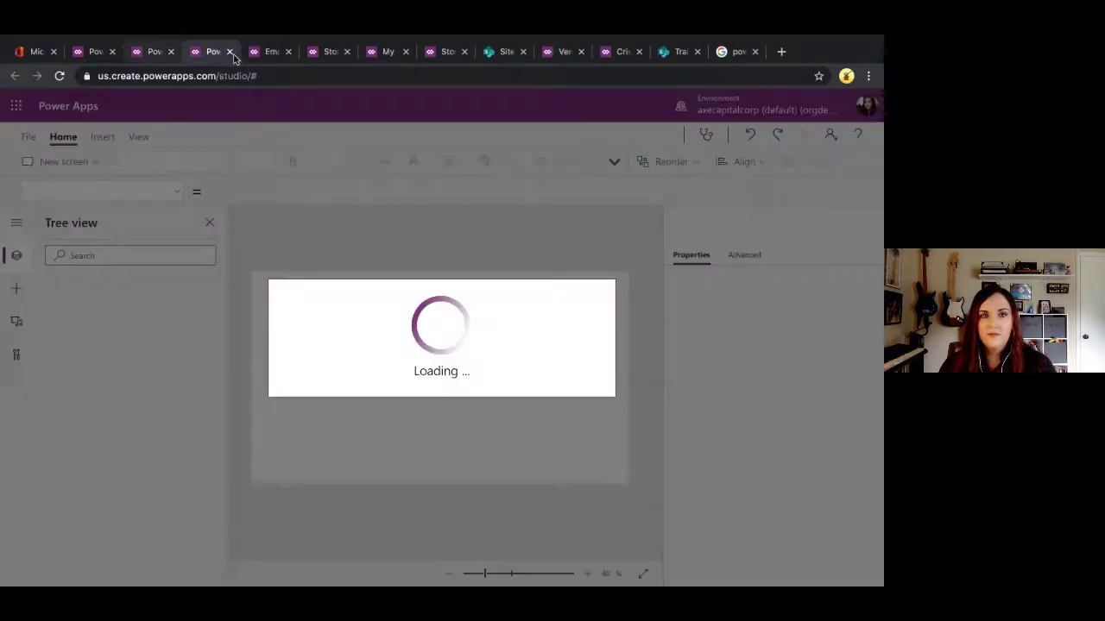
{"action": "left_click", "coordinate": [156, 54]}
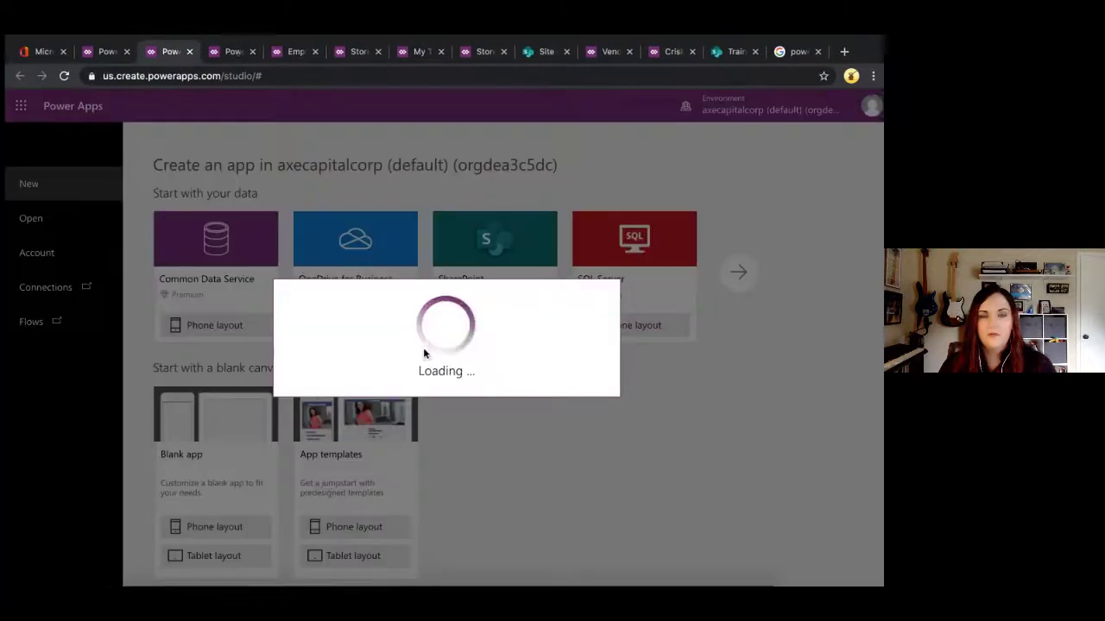
{"action": "key", "text": "ctrl+Left"}
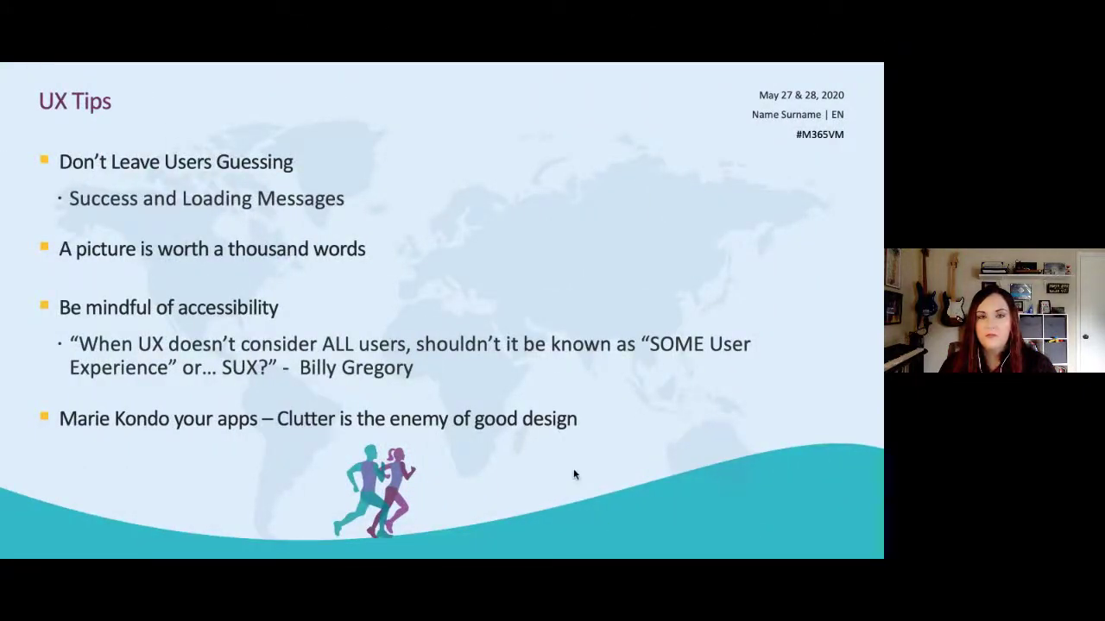
{"action": "key", "text": "ctrl+Right"}
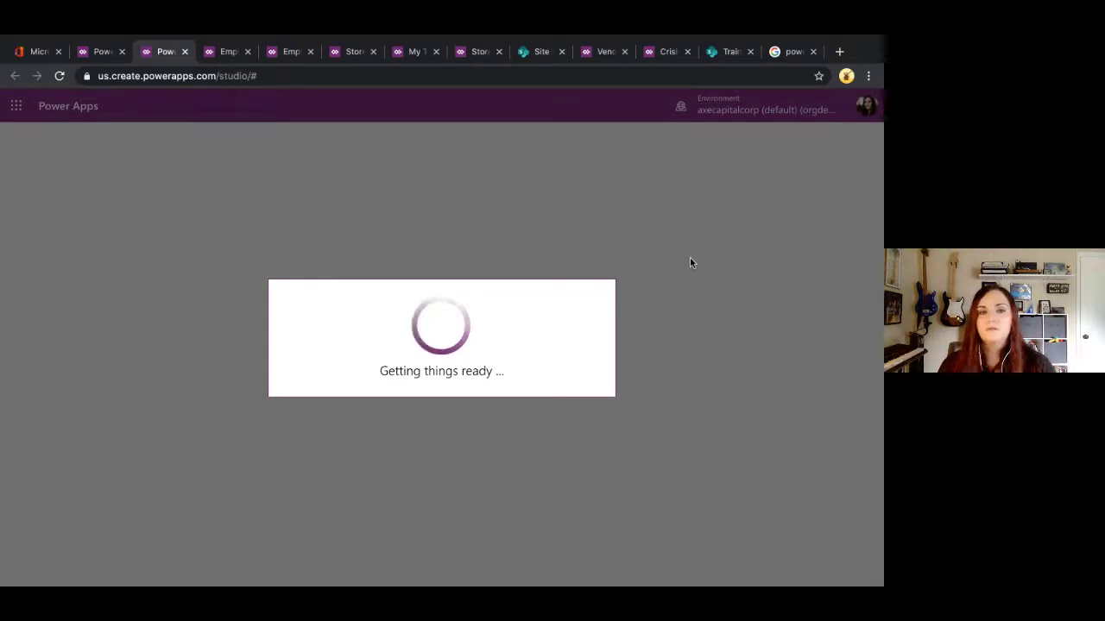
Step: Open MyProfileScreen via WelcomeScreen in Tree view and select the to-do progress bar
{"action": "left_click", "coordinate": [218, 53]}
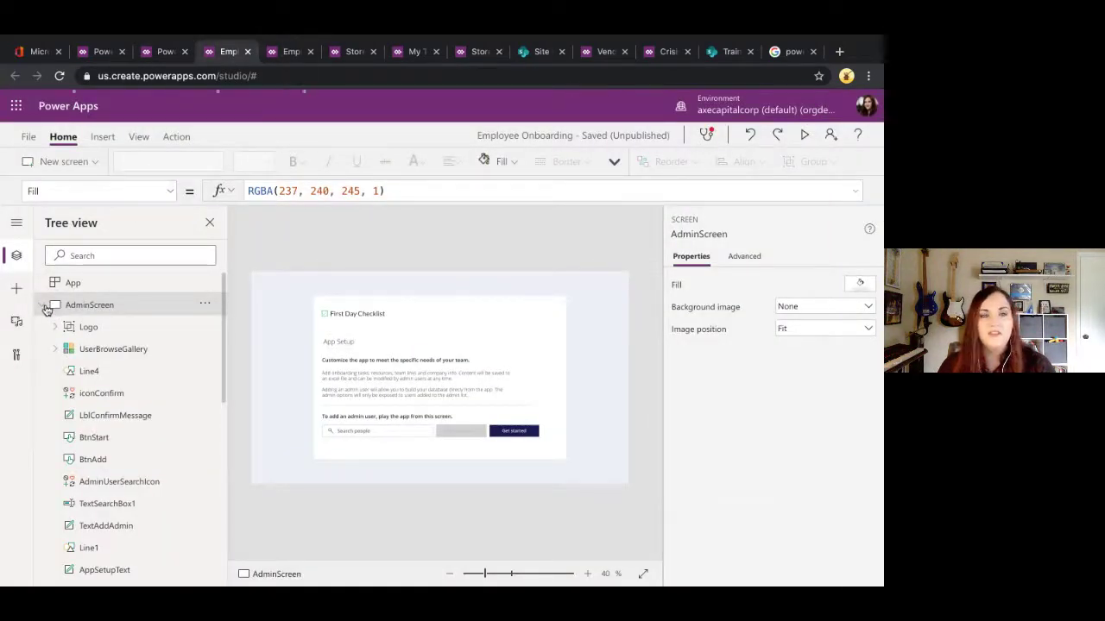
{"action": "left_click", "coordinate": [45, 305]}
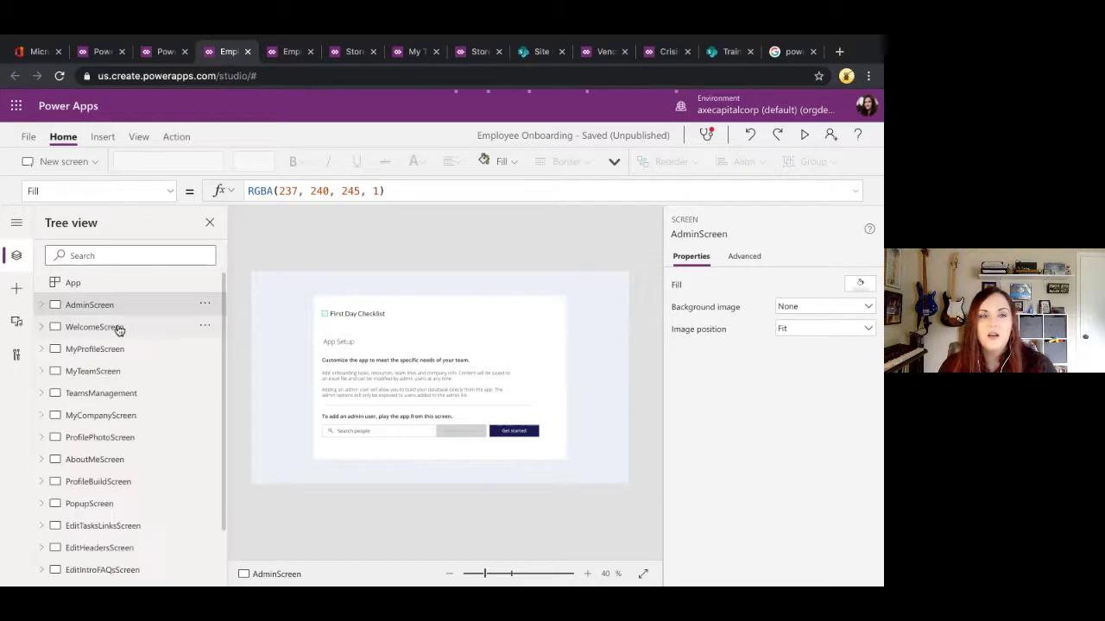
{"action": "left_click", "coordinate": [95, 335]}
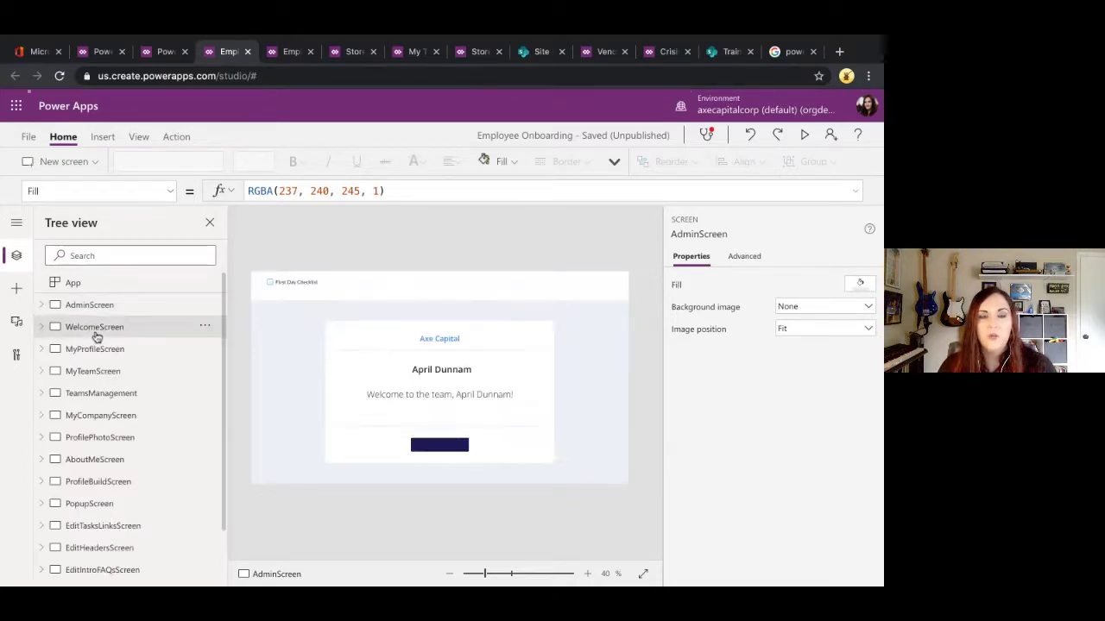
{"action": "left_click", "coordinate": [103, 353]}
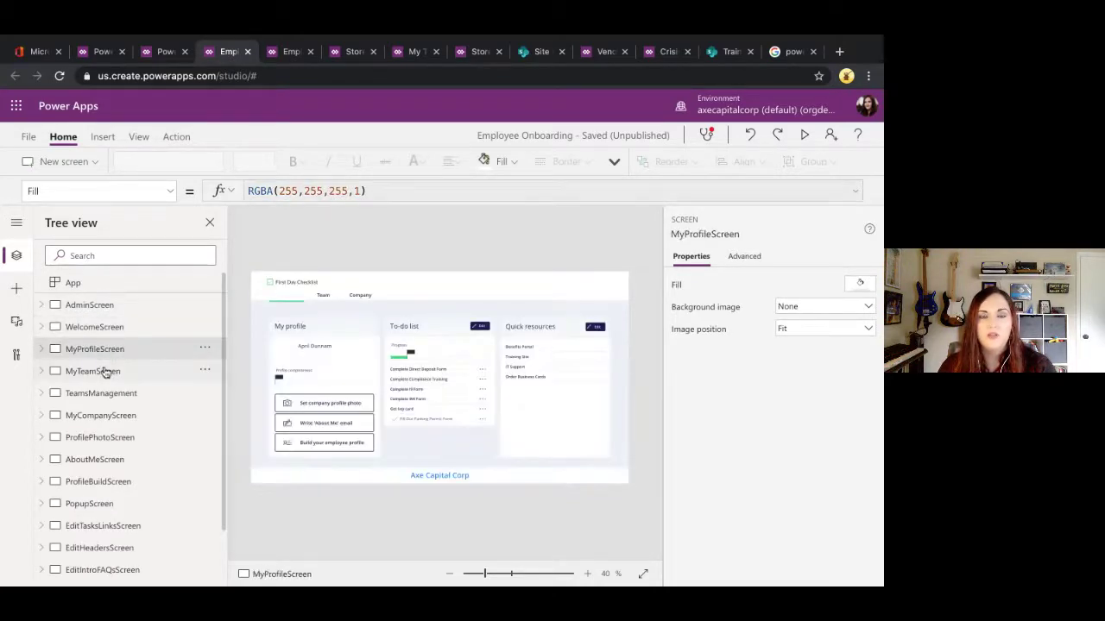
{"action": "left_click", "coordinate": [411, 359]}
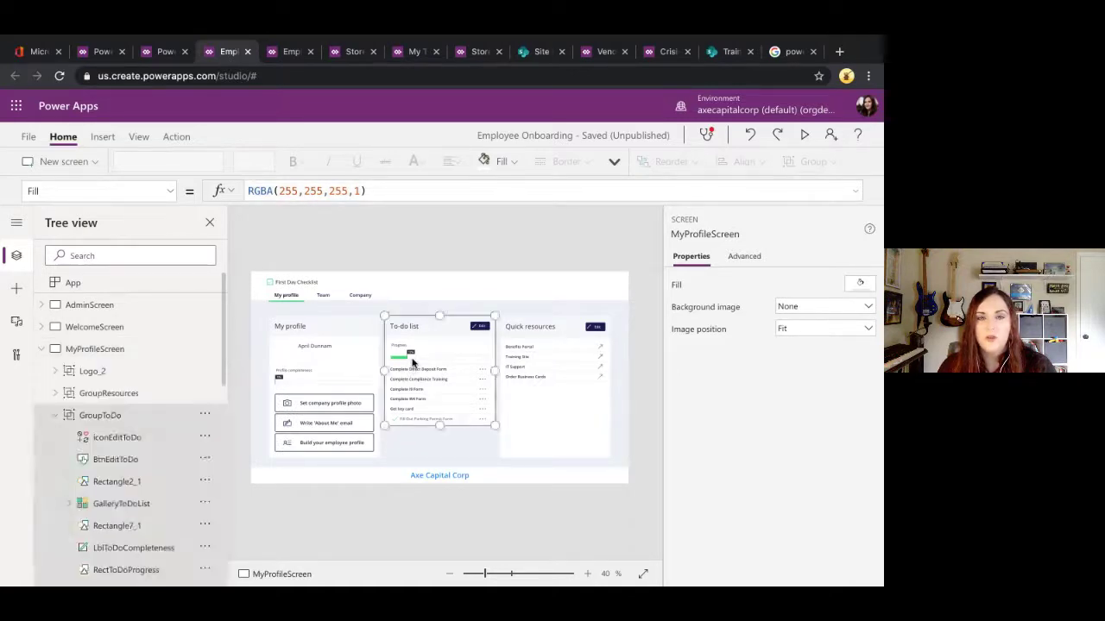
{"action": "left_click", "coordinate": [411, 359]}
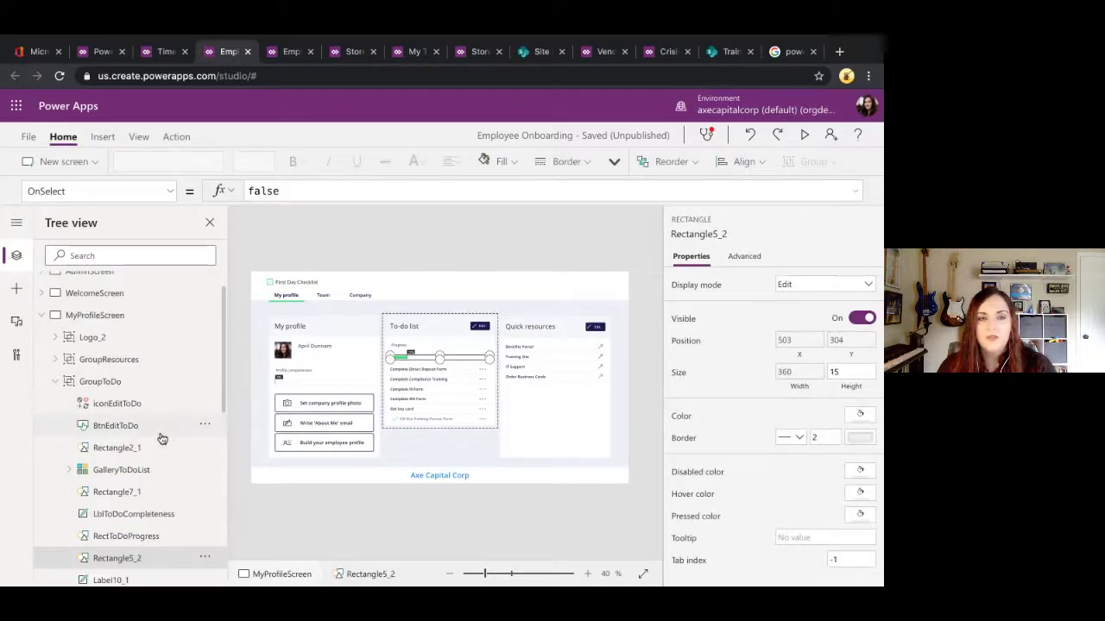
{"action": "scroll", "coordinate": [162, 438], "scroll_direction": "down", "scroll_amount": 5}
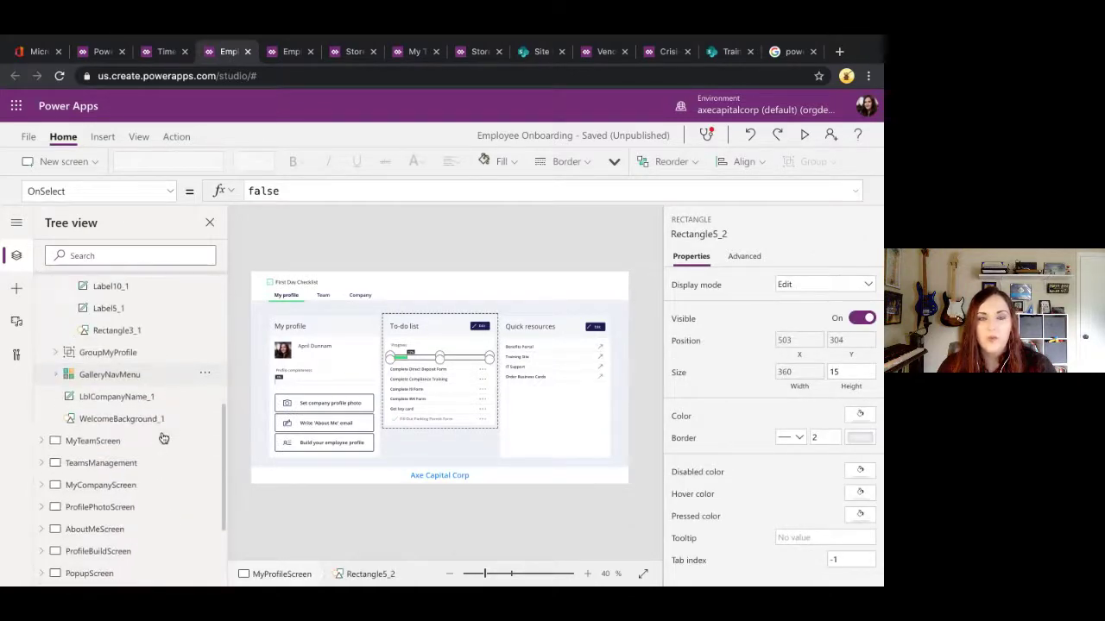
{"action": "left_click", "coordinate": [112, 374]}
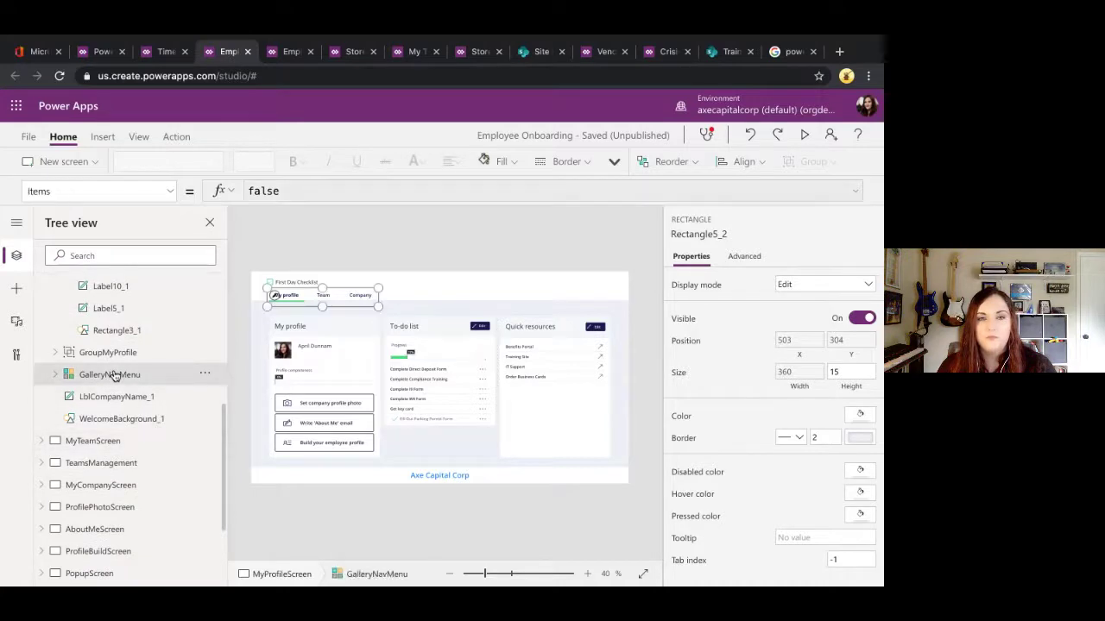
Step: Inspect RectToDoProgress and Rectangle5_2, zooming the canvas in on the 17% To-do list bar
{"action": "left_click", "coordinate": [417, 355]}
{"action": "left_click", "coordinate": [417, 356]}
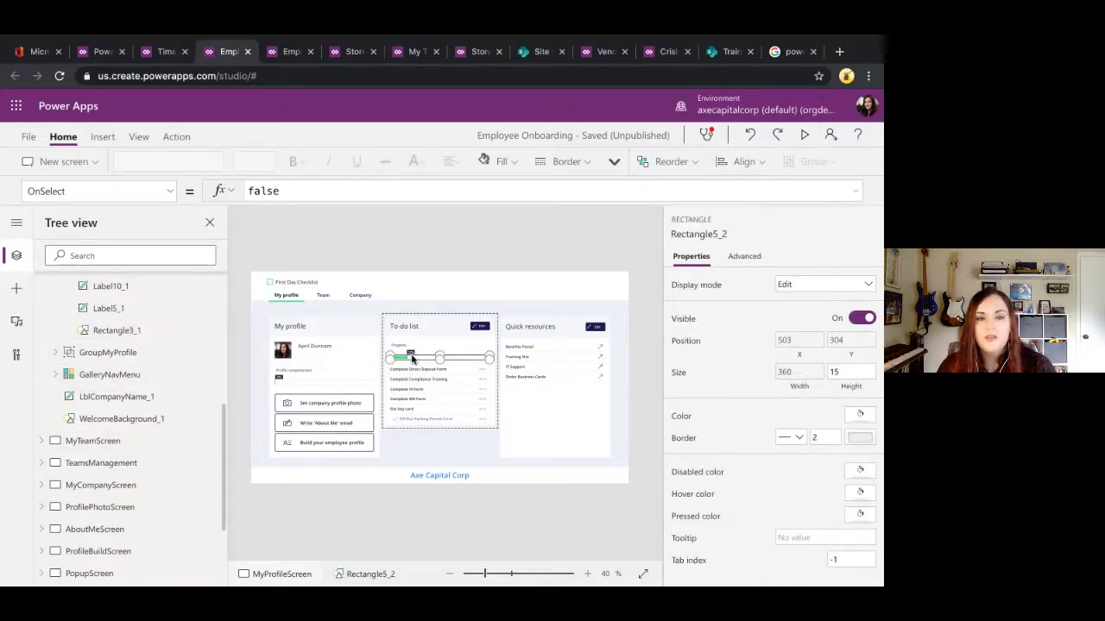
{"action": "scroll", "coordinate": [157, 446], "scroll_direction": "up", "scroll_amount": 3}
{"action": "scroll", "coordinate": [139, 419], "scroll_direction": "down", "scroll_amount": 1}
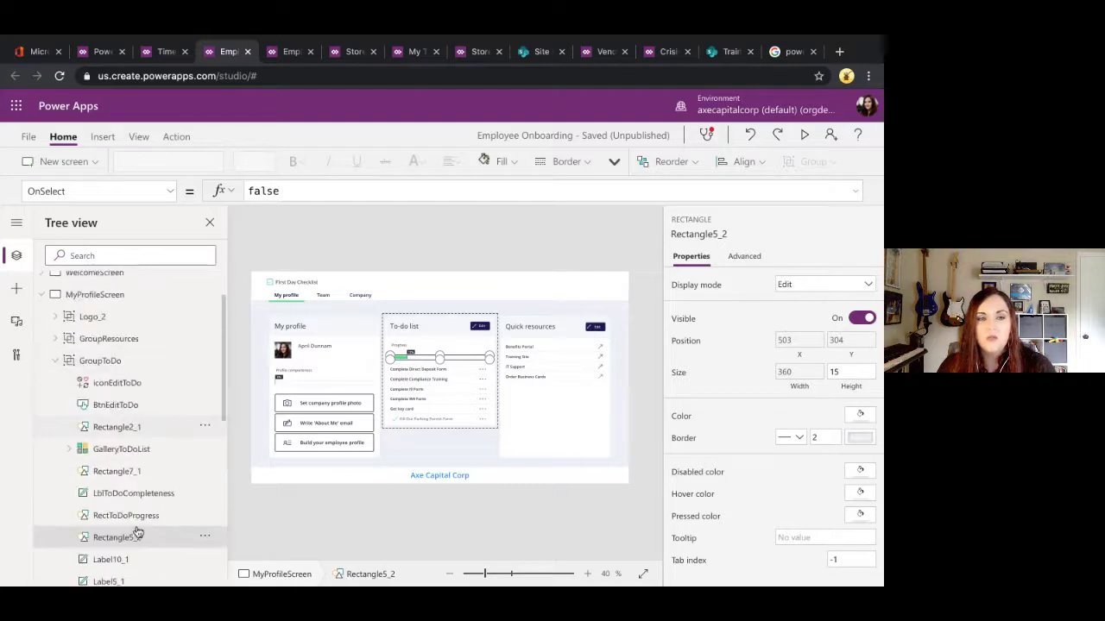
{"action": "scroll", "coordinate": [147, 539], "scroll_direction": "down", "scroll_amount": 1}
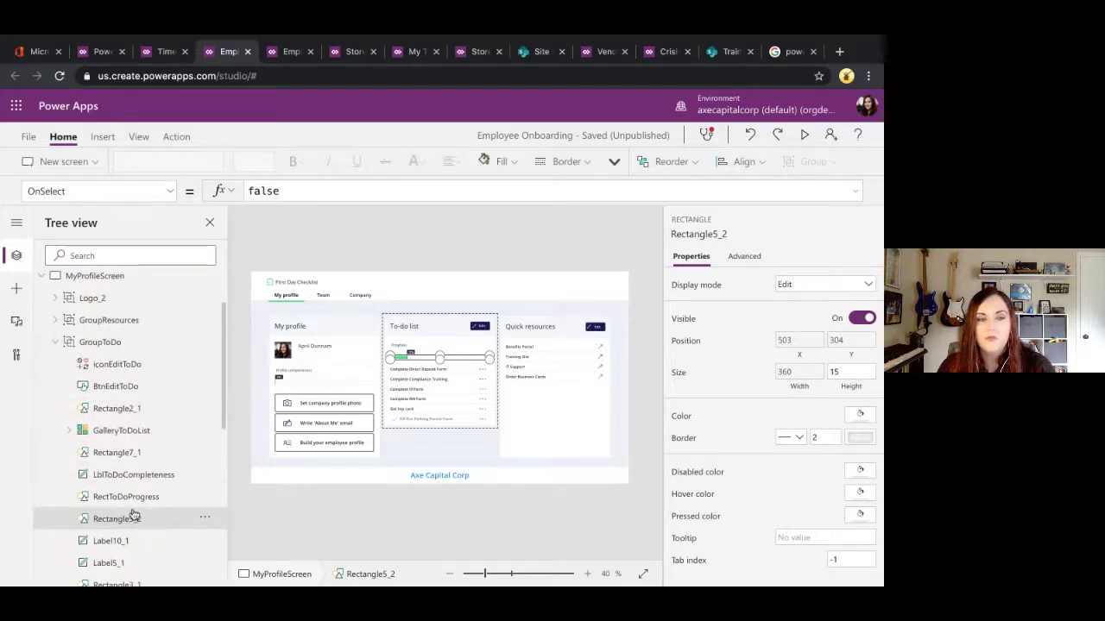
{"action": "left_click", "coordinate": [126, 502]}
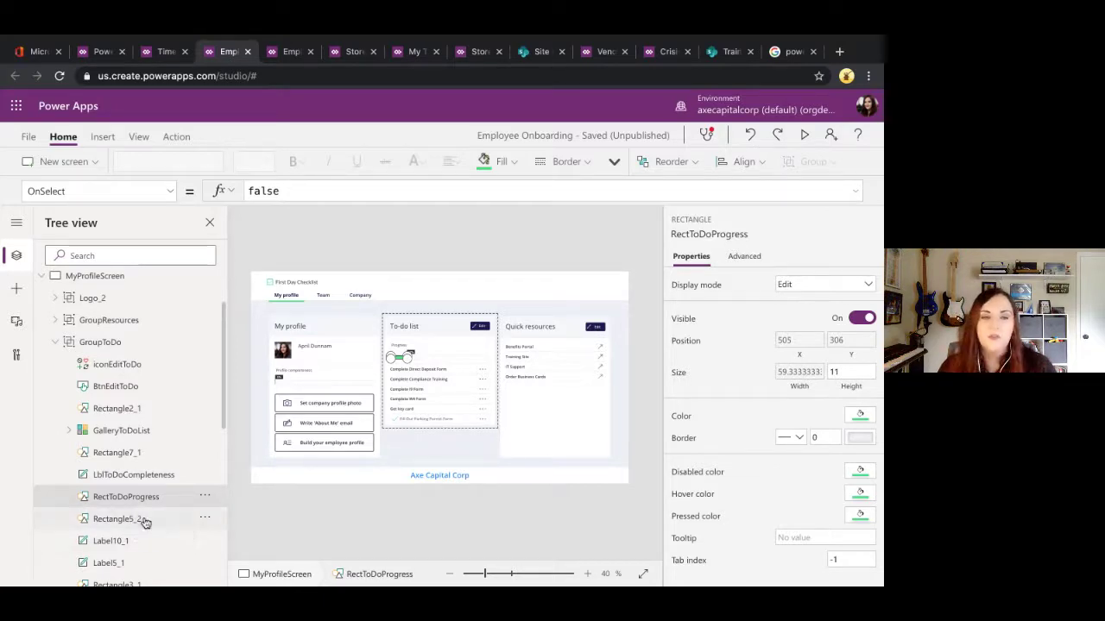
{"action": "left_click", "coordinate": [145, 522]}
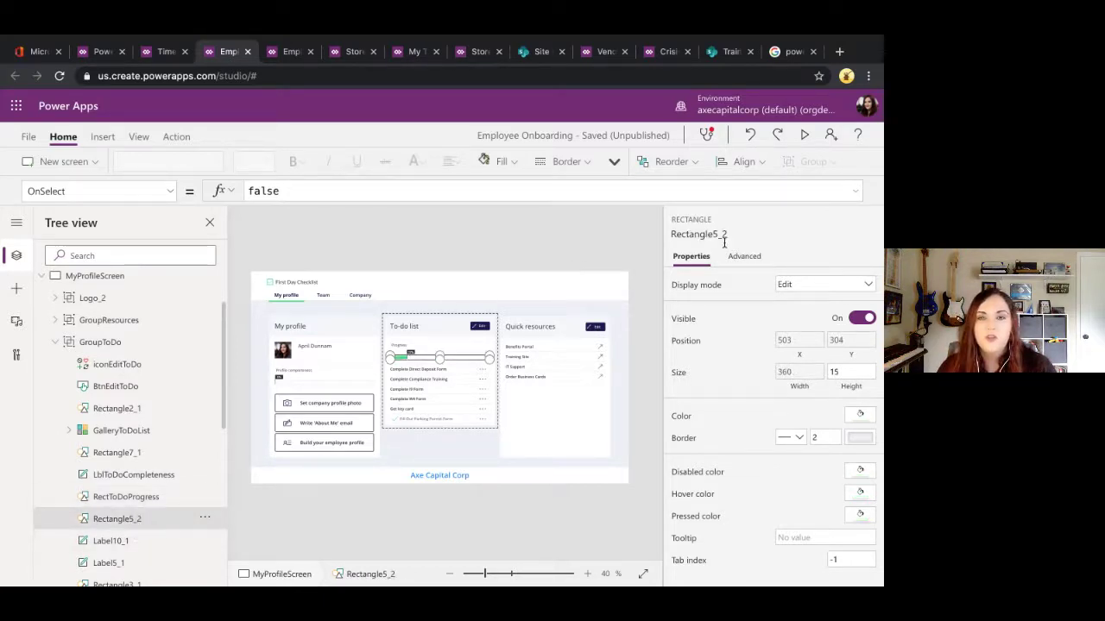
{"action": "left_click", "coordinate": [592, 574]}
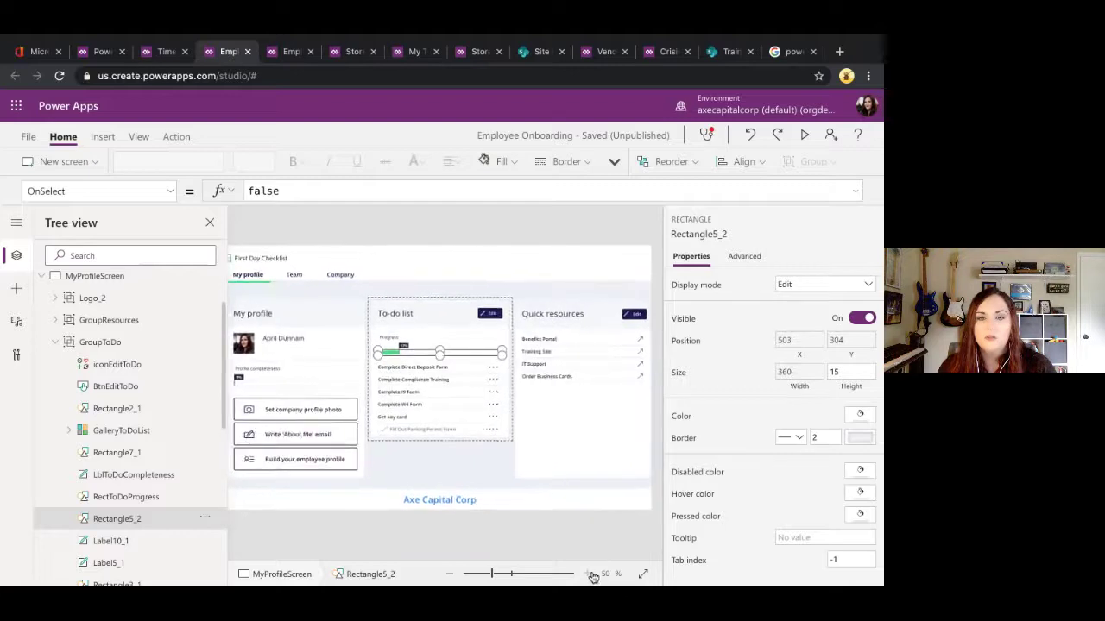
{"action": "left_click", "coordinate": [592, 574]}
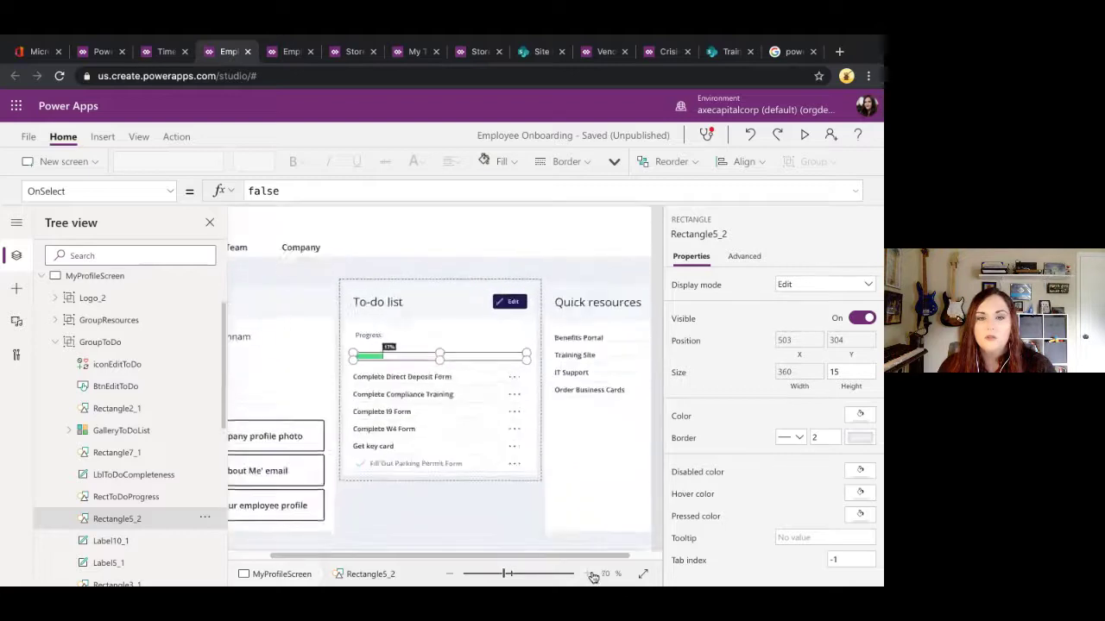
{"action": "left_click", "coordinate": [129, 496]}
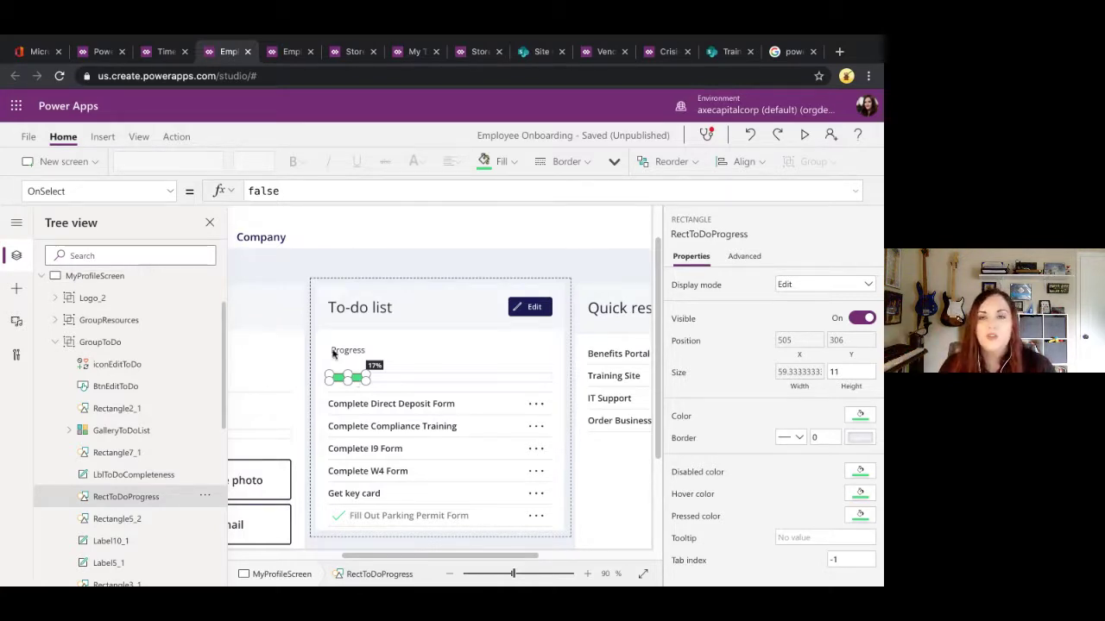
{"action": "left_click", "coordinate": [175, 197]}
Step: Show the progress fill's Width formula in the expanded formula bar, then return to the Apps list
{"action": "scroll", "coordinate": [115, 351], "scroll_direction": "down", "scroll_amount": 1}
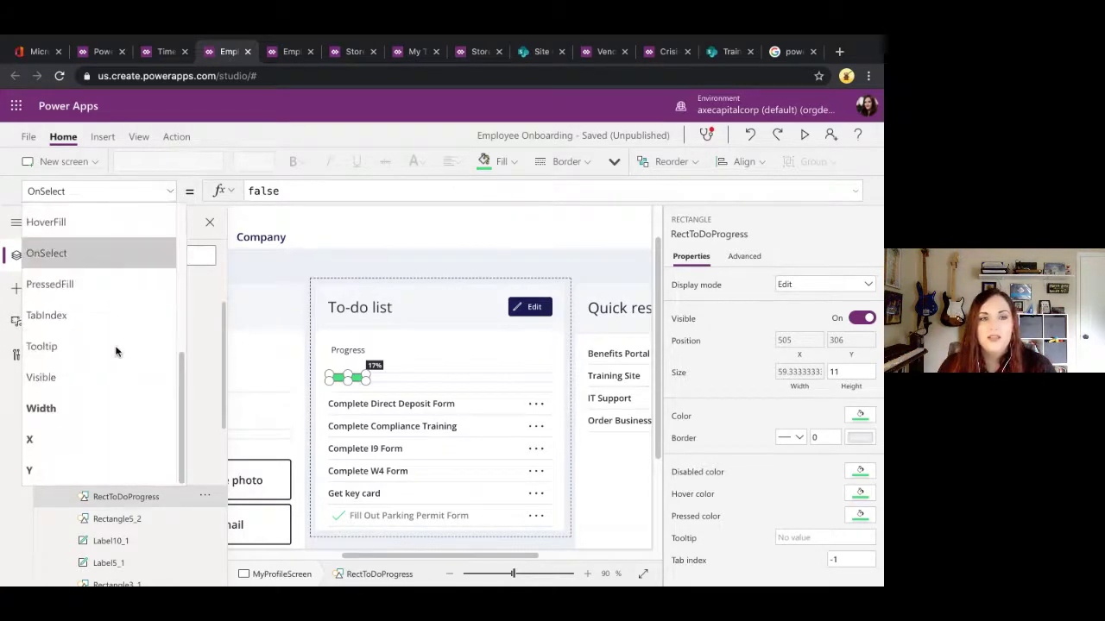
{"action": "left_click", "coordinate": [71, 417]}
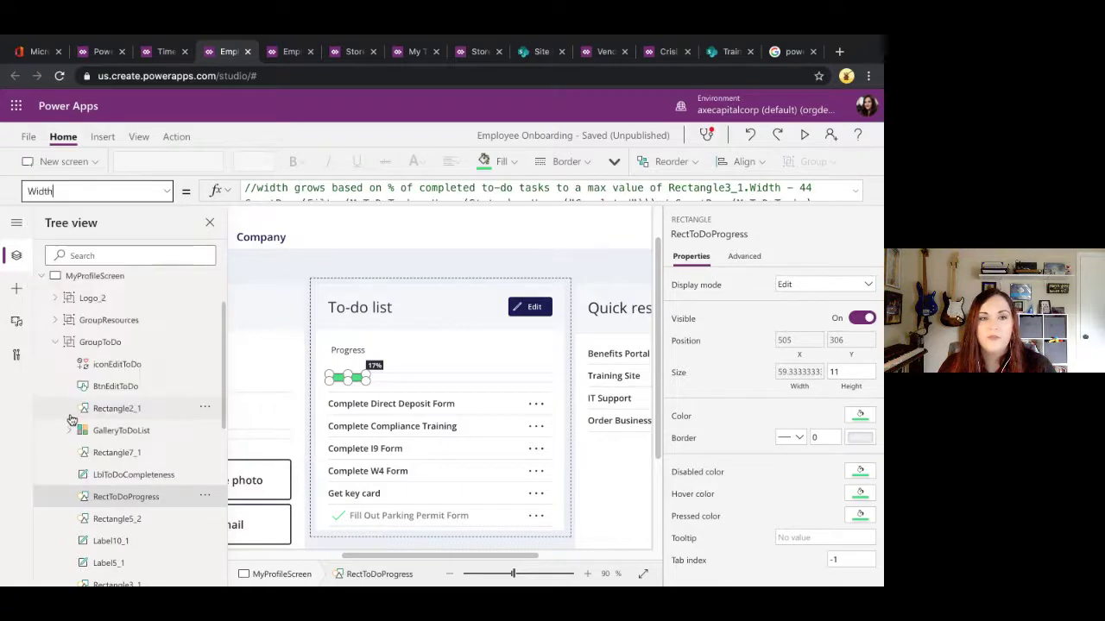
{"action": "left_click", "coordinate": [855, 196]}
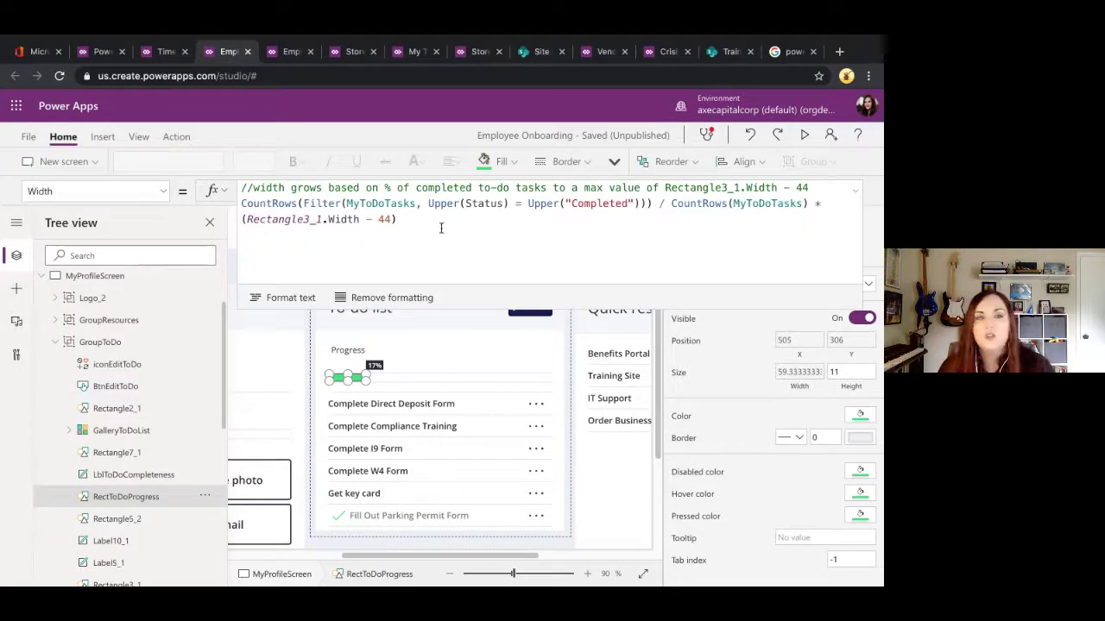
{"action": "left_click", "coordinate": [439, 221]}
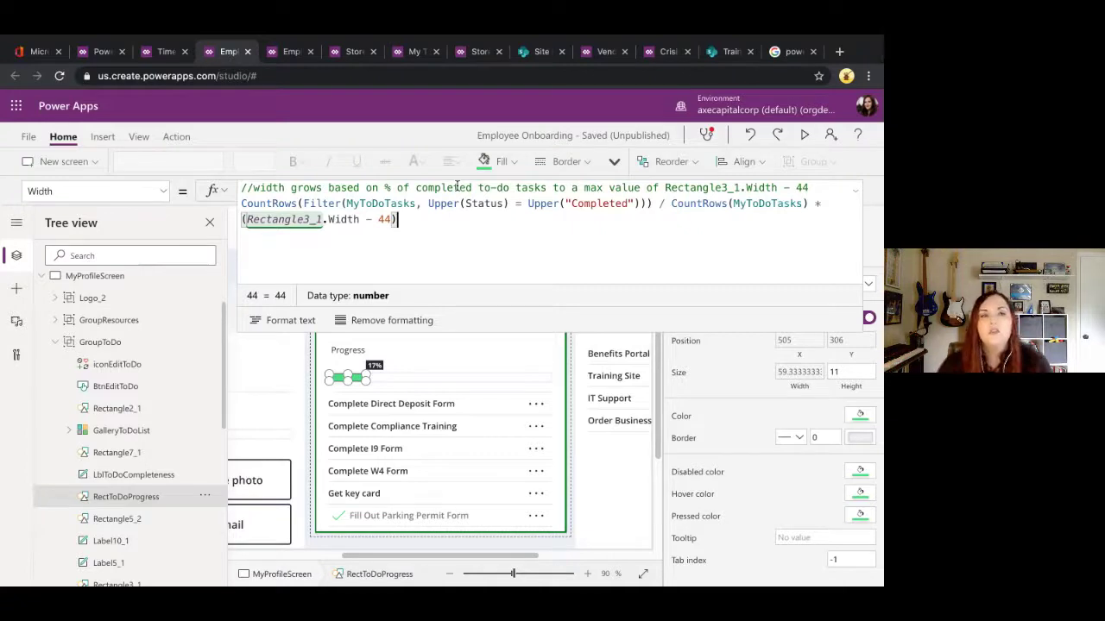
{"action": "left_click", "coordinate": [97, 53]}
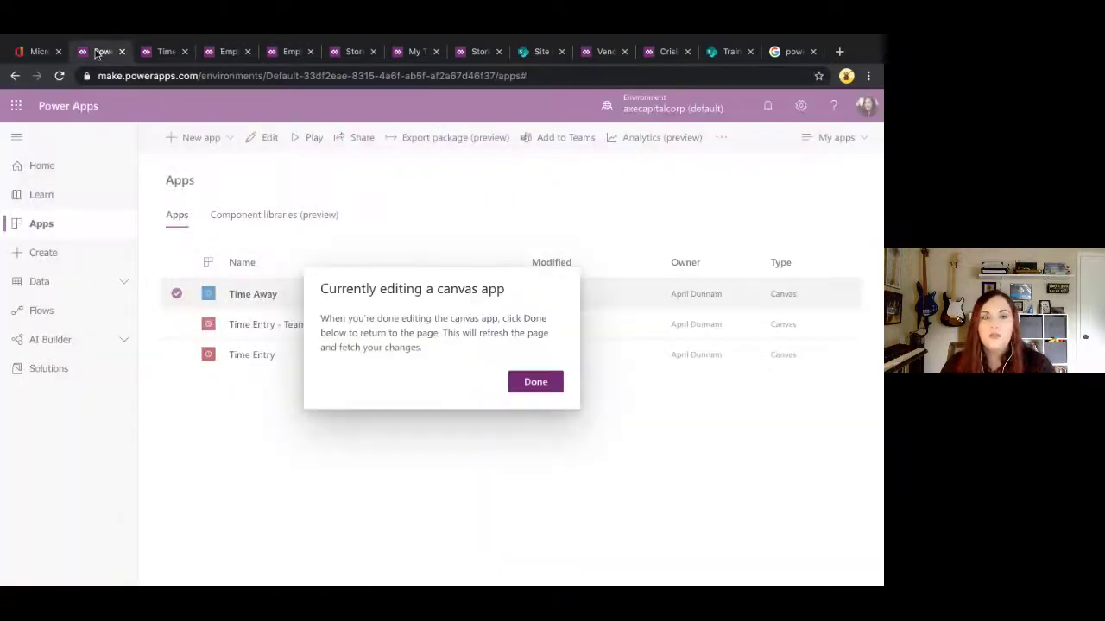
Step: Dismiss the editing notice and browse the full gallery of app templates from the home page
{"action": "left_click", "coordinate": [535, 380]}
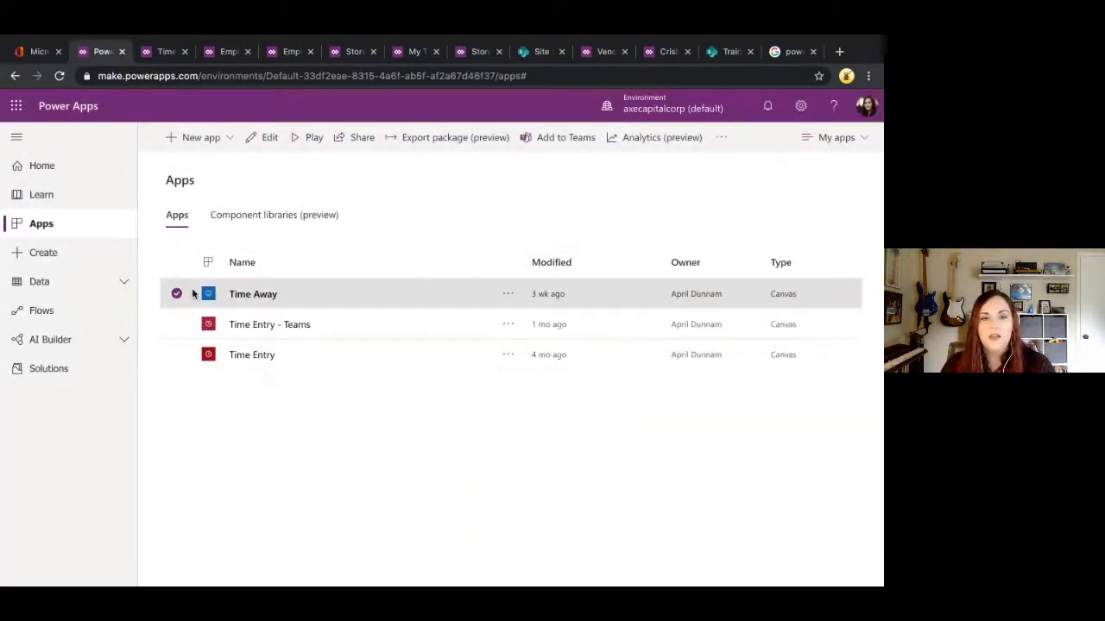
{"action": "left_click", "coordinate": [58, 166]}
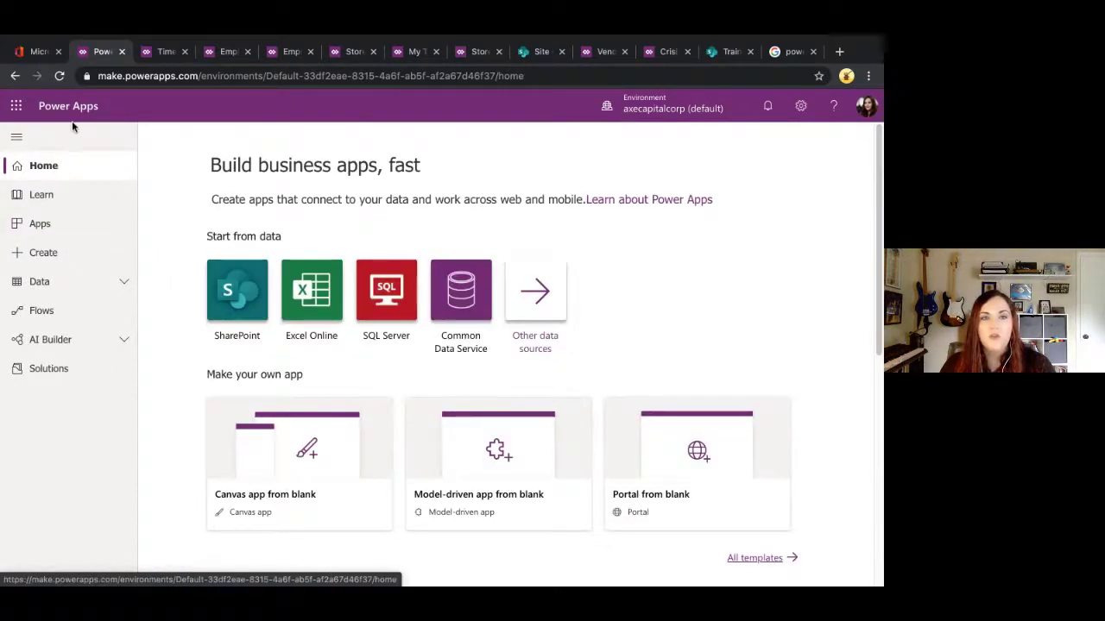
{"action": "scroll", "coordinate": [703, 453], "scroll_direction": "down", "scroll_amount": 3}
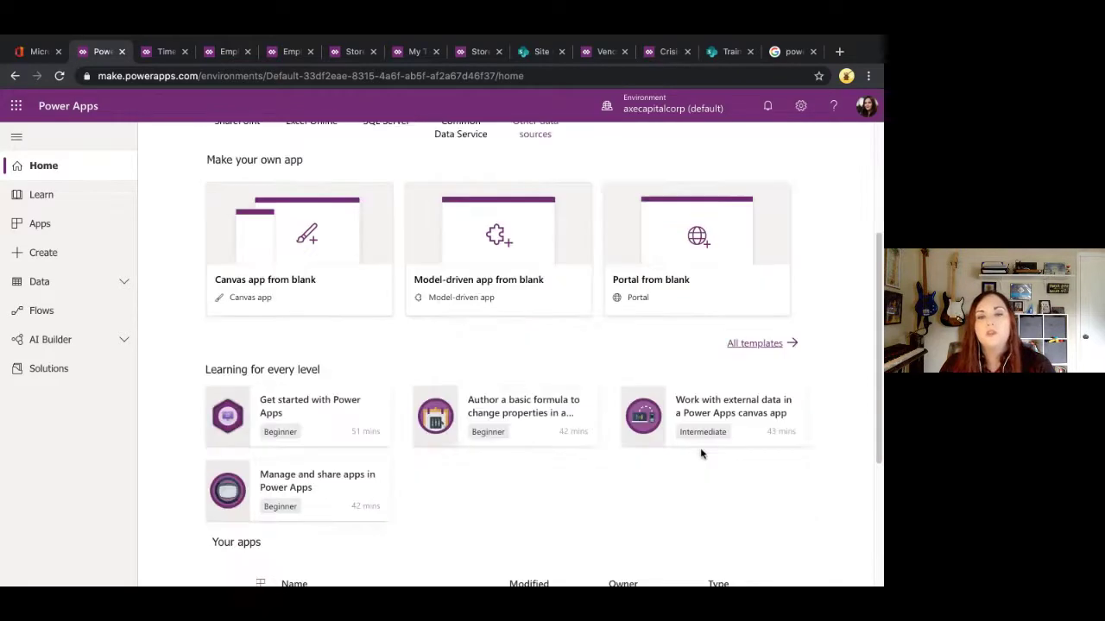
{"action": "left_click", "coordinate": [753, 351]}
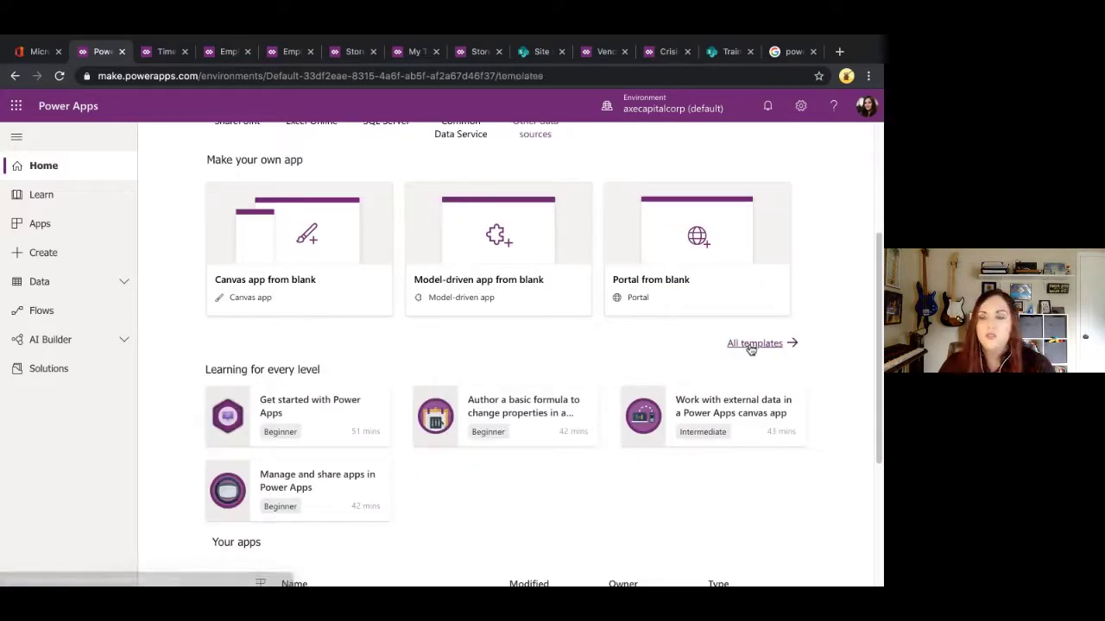
{"action": "scroll", "coordinate": [483, 372], "scroll_direction": "down", "scroll_amount": 3}
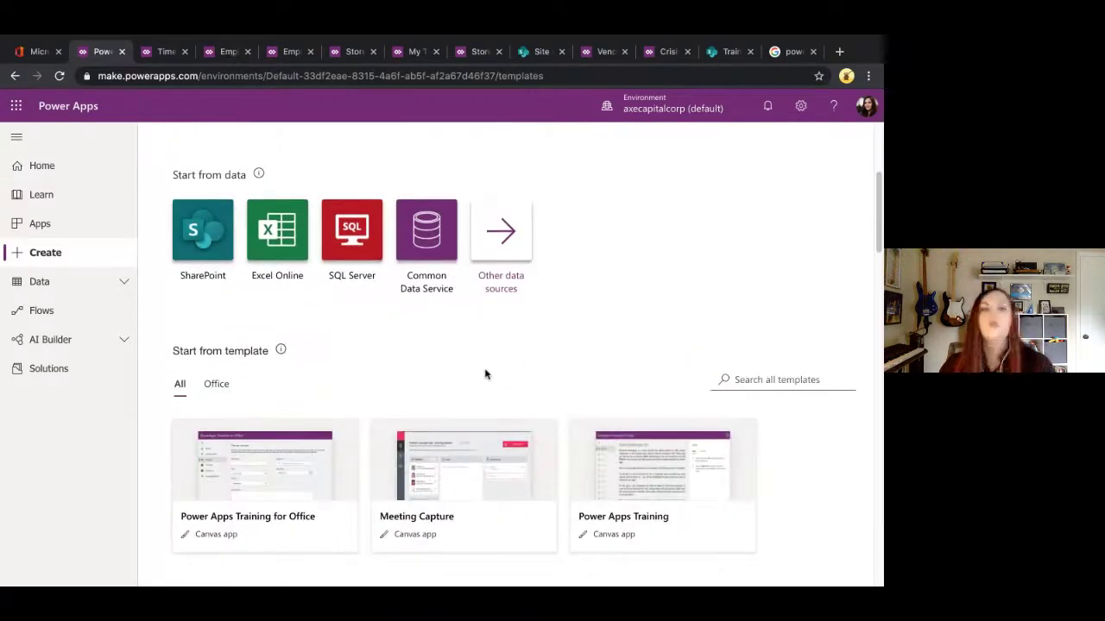
{"action": "scroll", "coordinate": [471, 374], "scroll_direction": "down", "scroll_amount": 2}
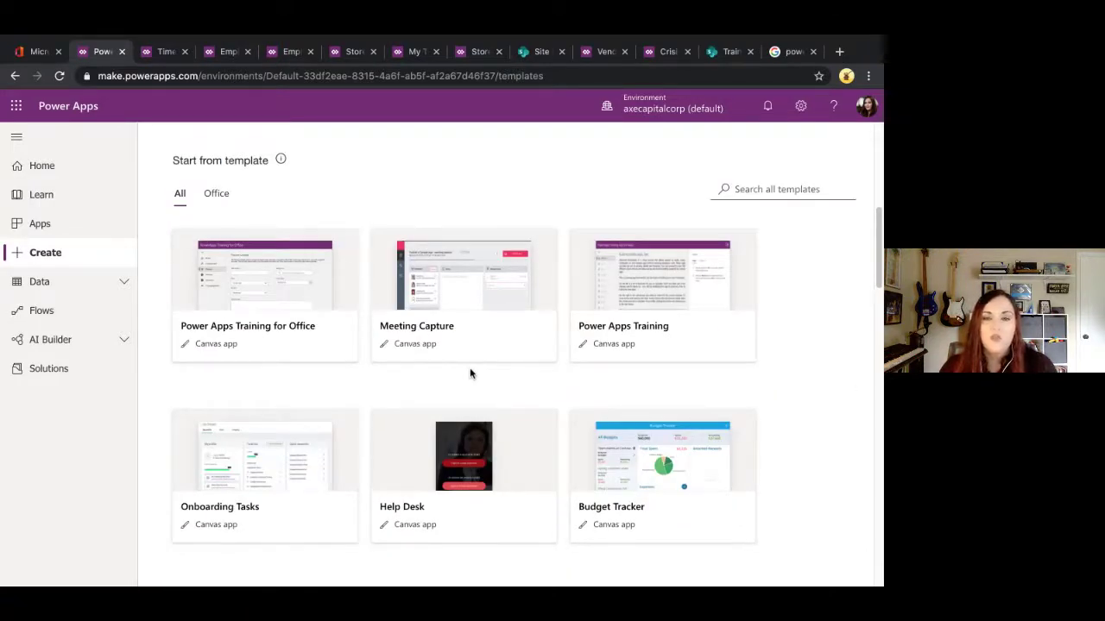
{"action": "scroll", "coordinate": [470, 374], "scroll_direction": "down", "scroll_amount": 1}
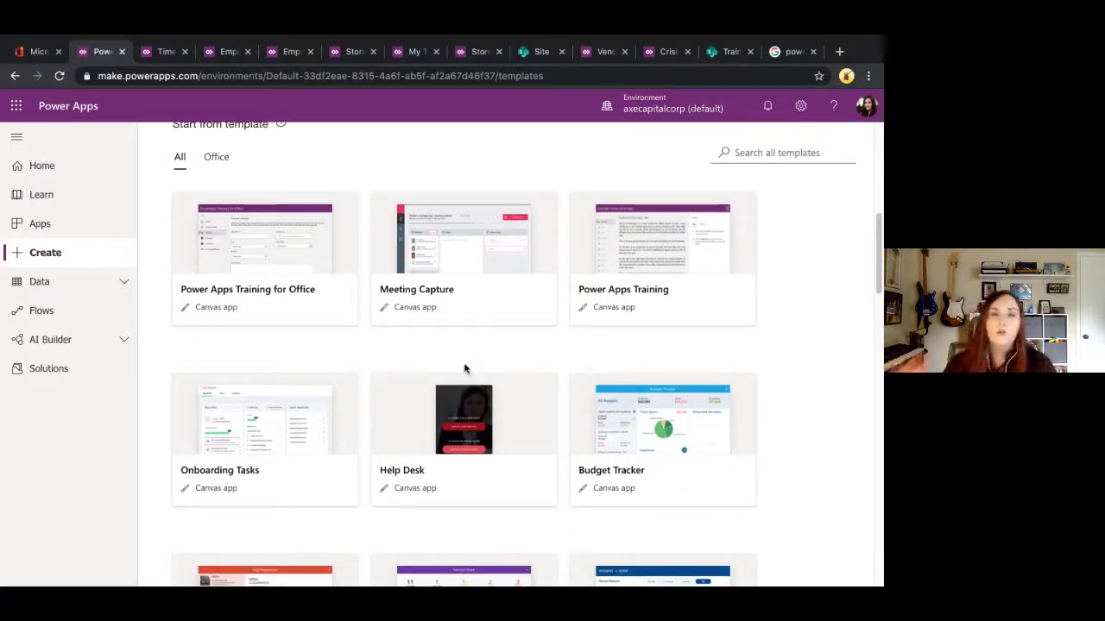
{"action": "scroll", "coordinate": [464, 369], "scroll_direction": "down", "scroll_amount": 4}
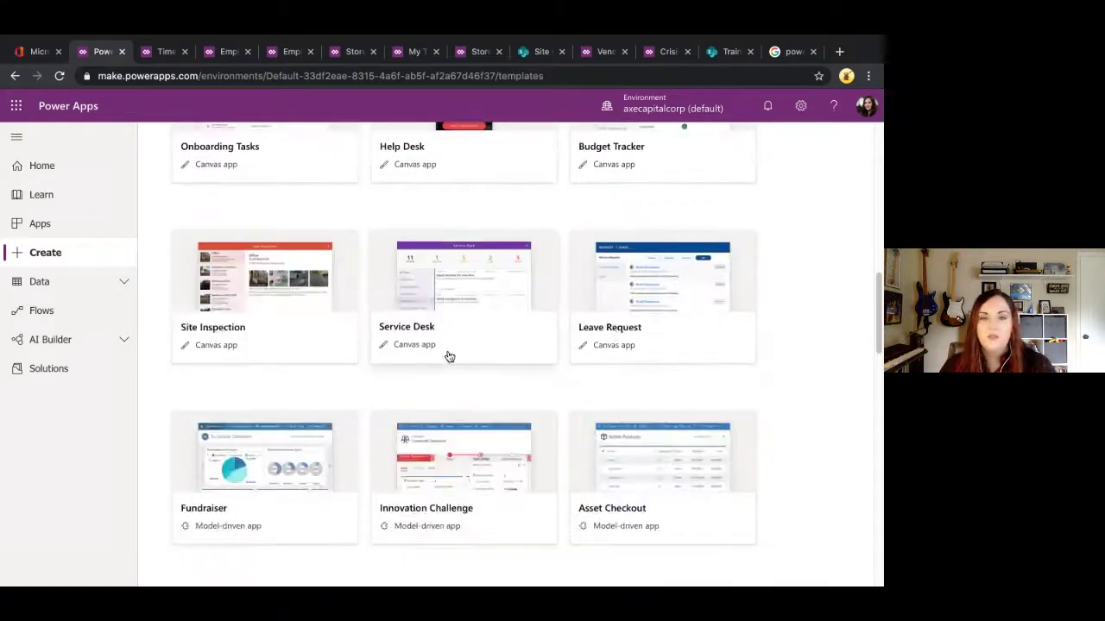
{"action": "scroll", "coordinate": [449, 356], "scroll_direction": "down", "scroll_amount": 3}
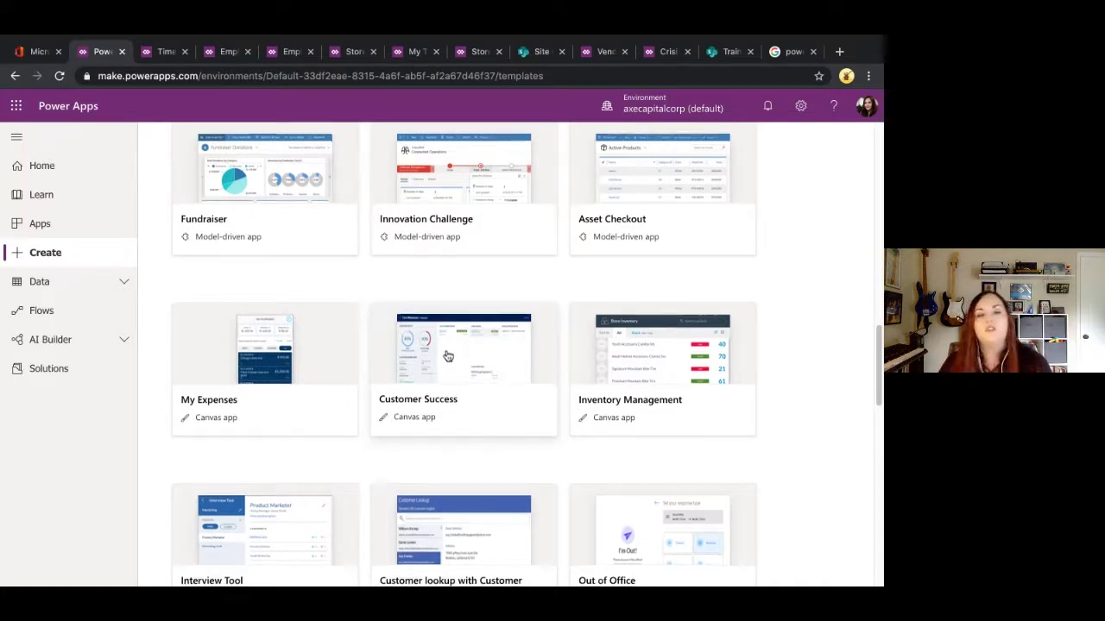
{"action": "scroll", "coordinate": [447, 356], "scroll_direction": "down", "scroll_amount": 5}
{"action": "scroll", "coordinate": [447, 355], "scroll_direction": "down", "scroll_amount": 5}
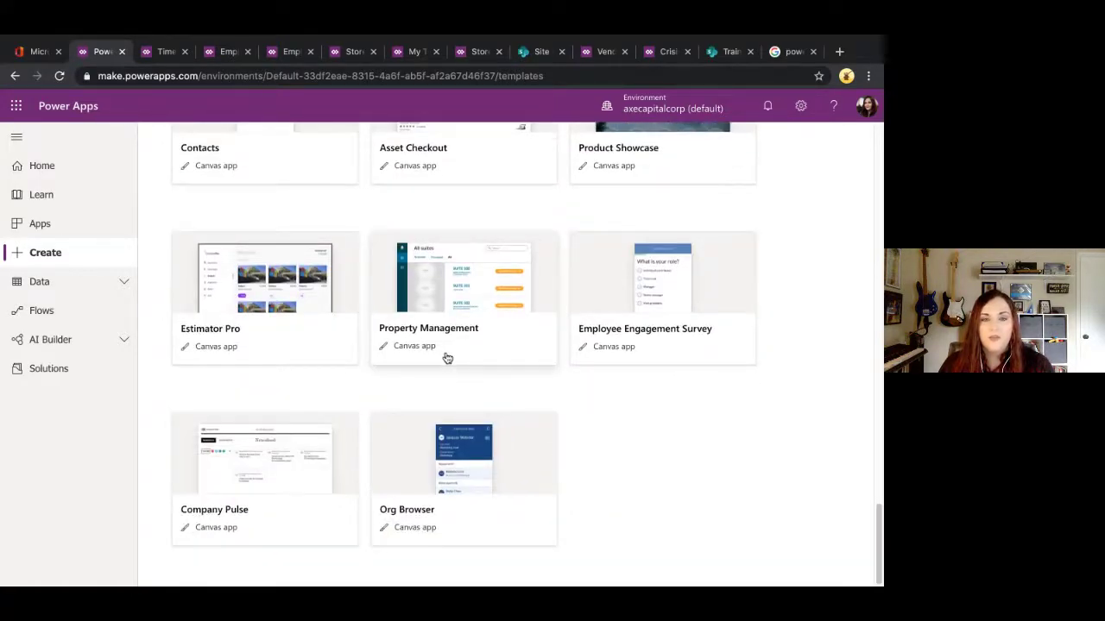
{"action": "scroll", "coordinate": [446, 356], "scroll_direction": "up", "scroll_amount": 10}
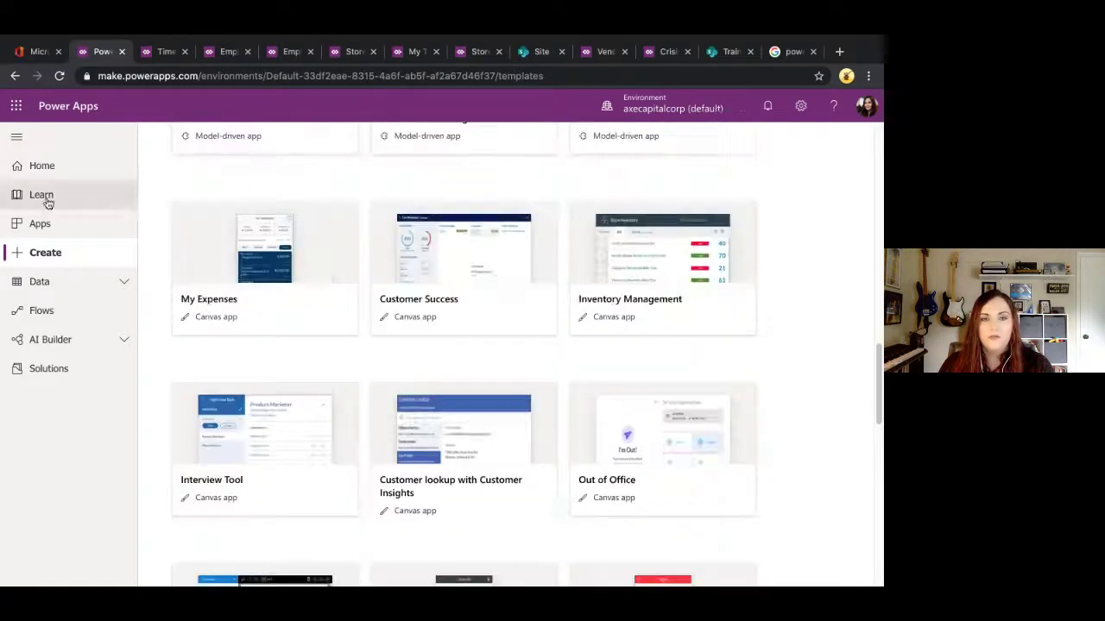
Step: Close the running Employee Onboarding tab and bring up Time Away in the studio
{"action": "left_click", "coordinate": [289, 52]}
{"action": "left_click", "coordinate": [341, 53]}
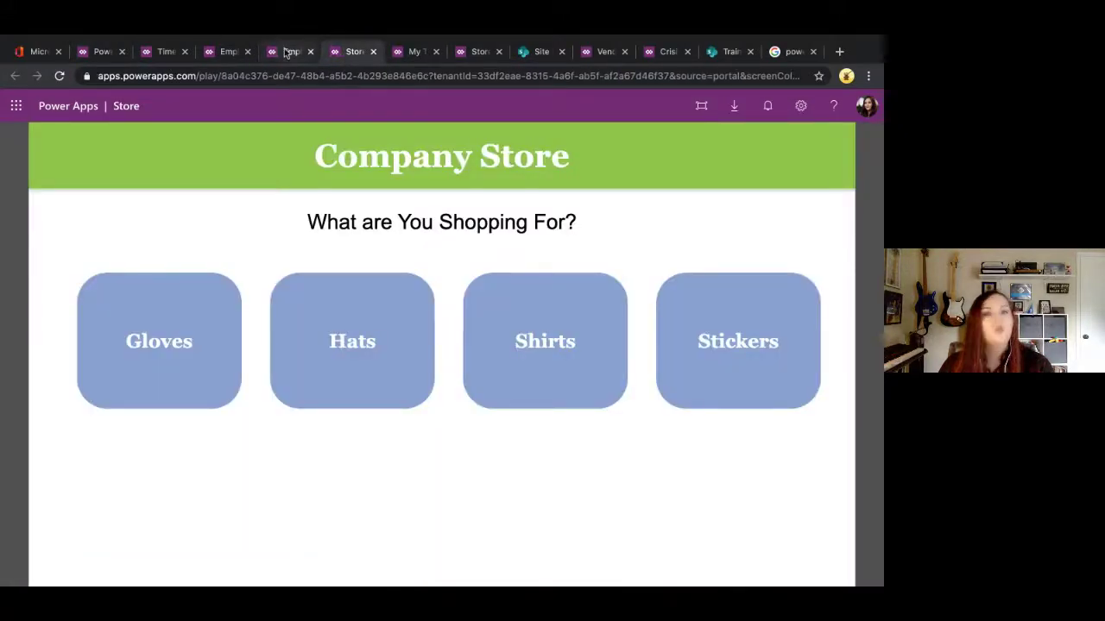
{"action": "left_click", "coordinate": [289, 52]}
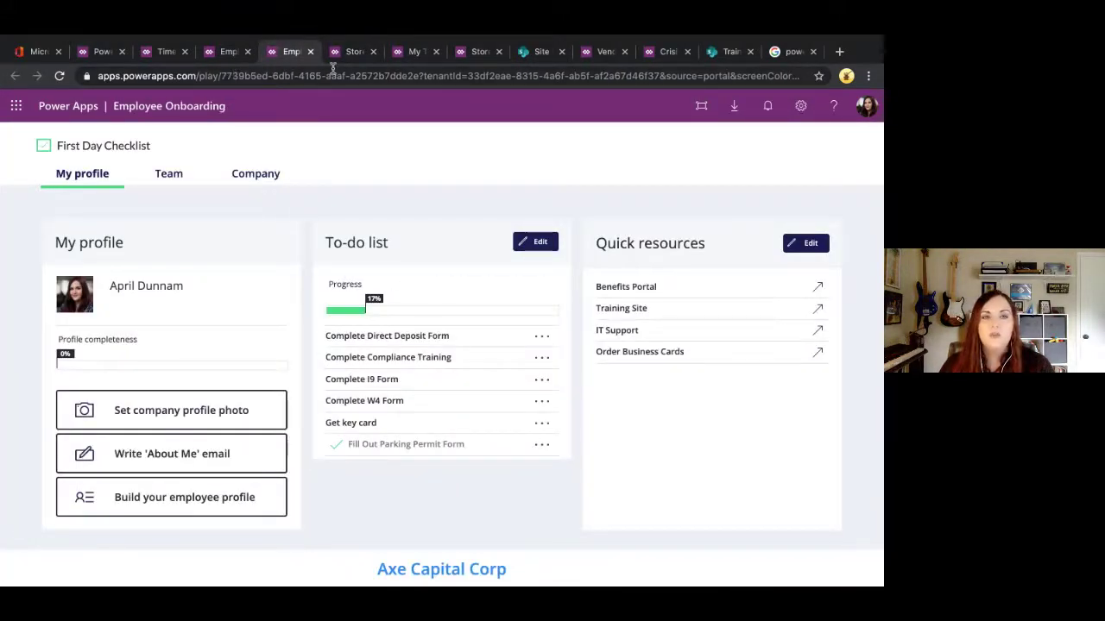
{"action": "left_click", "coordinate": [311, 52]}
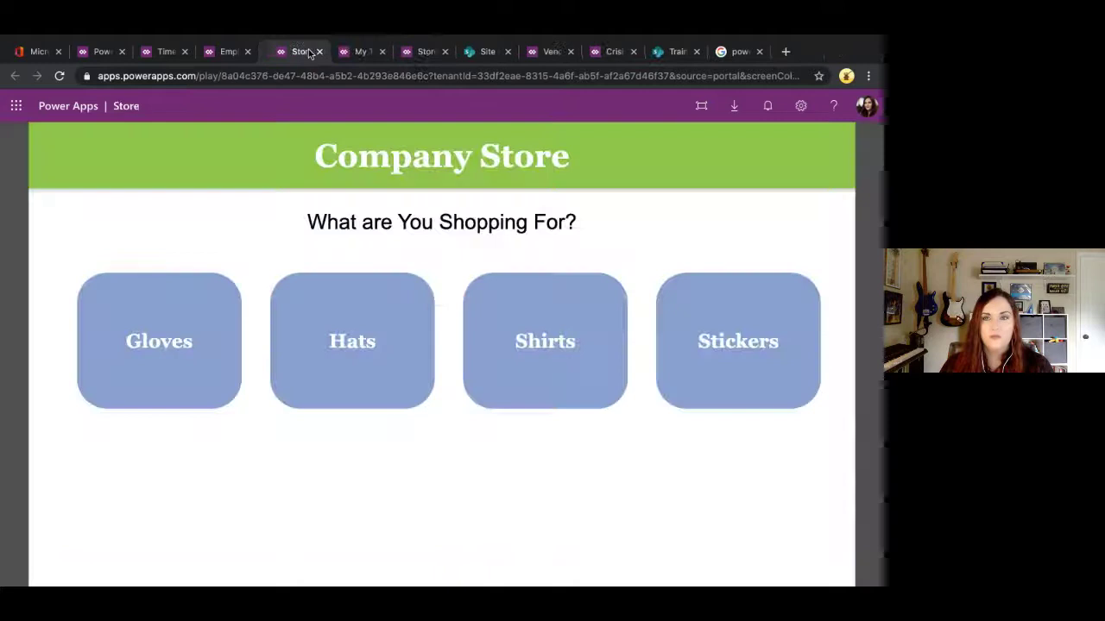
{"action": "left_click", "coordinate": [221, 51]}
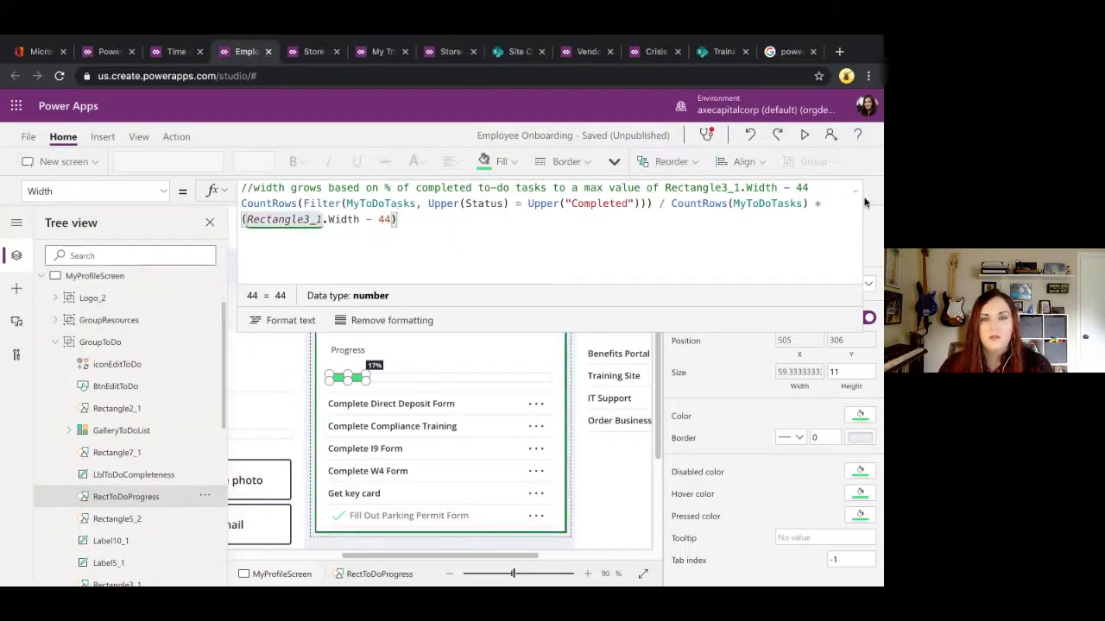
{"action": "left_click", "coordinate": [177, 52]}
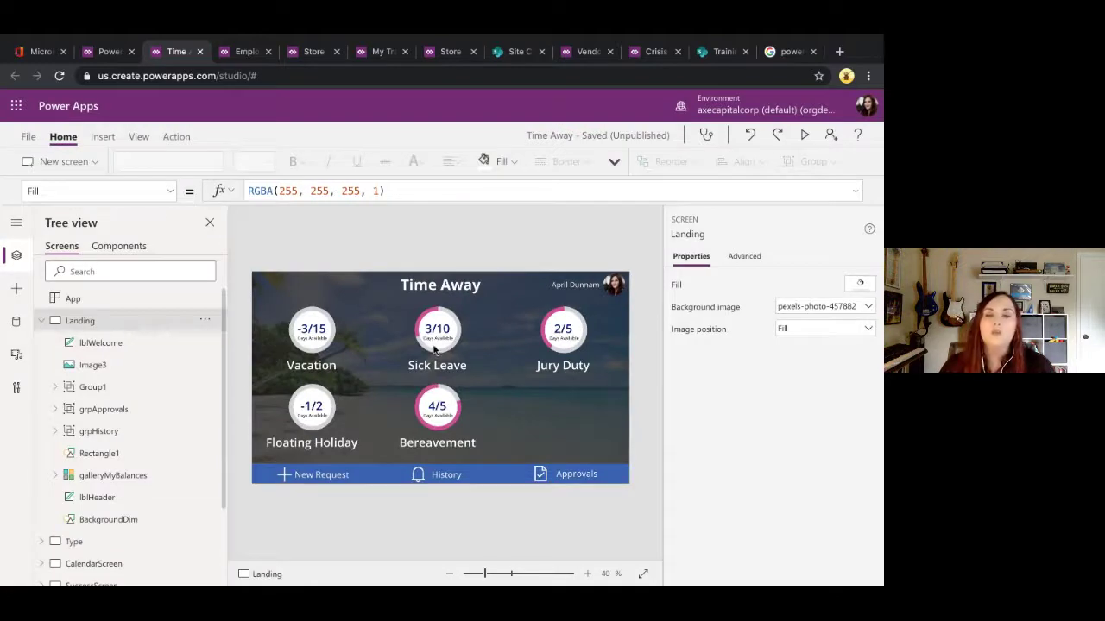
Step: Select Image2 inside galleryMyBalances and enlarge the formula editor to show its full SVG formula
{"action": "left_click", "coordinate": [435, 350]}
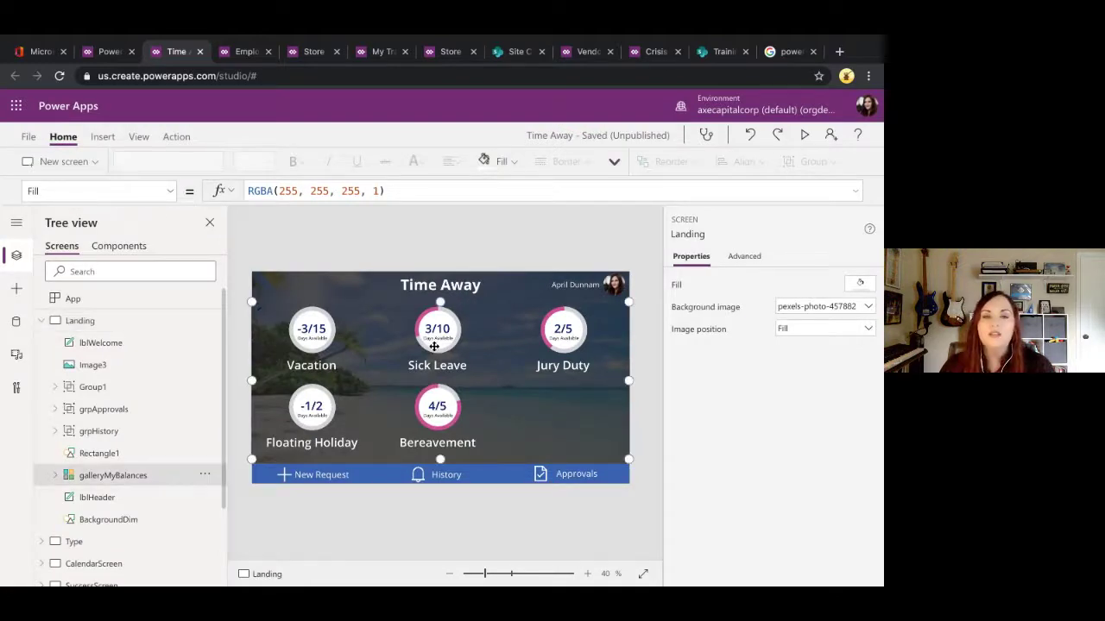
{"action": "left_click", "coordinate": [53, 480]}
{"action": "scroll", "coordinate": [62, 483], "scroll_direction": "down", "scroll_amount": 1}
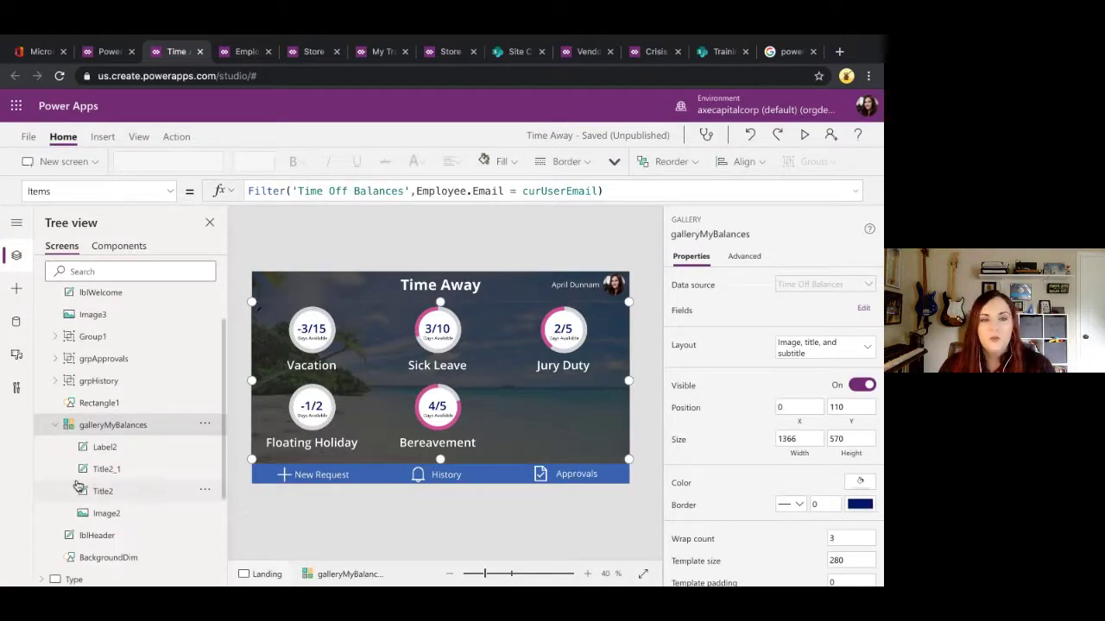
{"action": "left_click", "coordinate": [121, 515]}
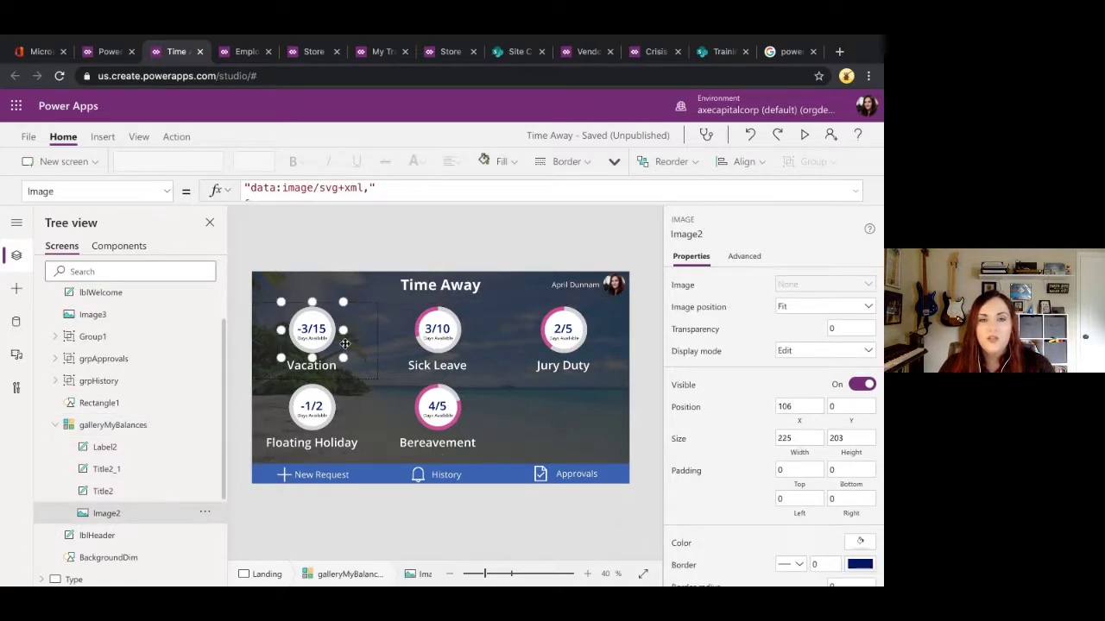
{"action": "left_click", "coordinate": [856, 191]}
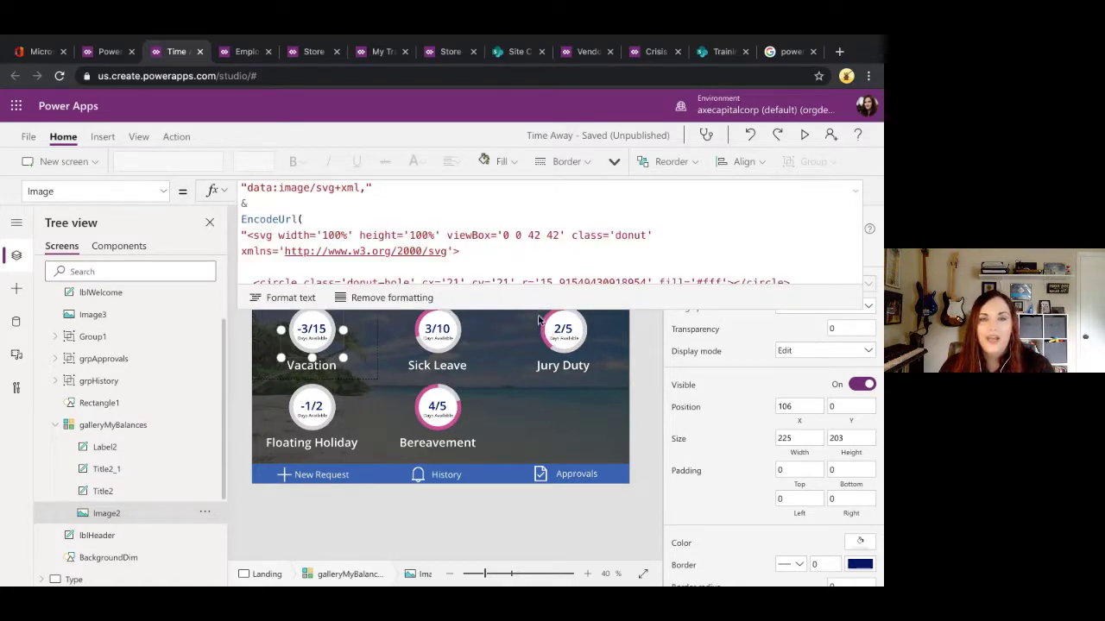
{"action": "left_click_drag", "start_coordinate": [538, 309], "coordinate": [540, 510]}
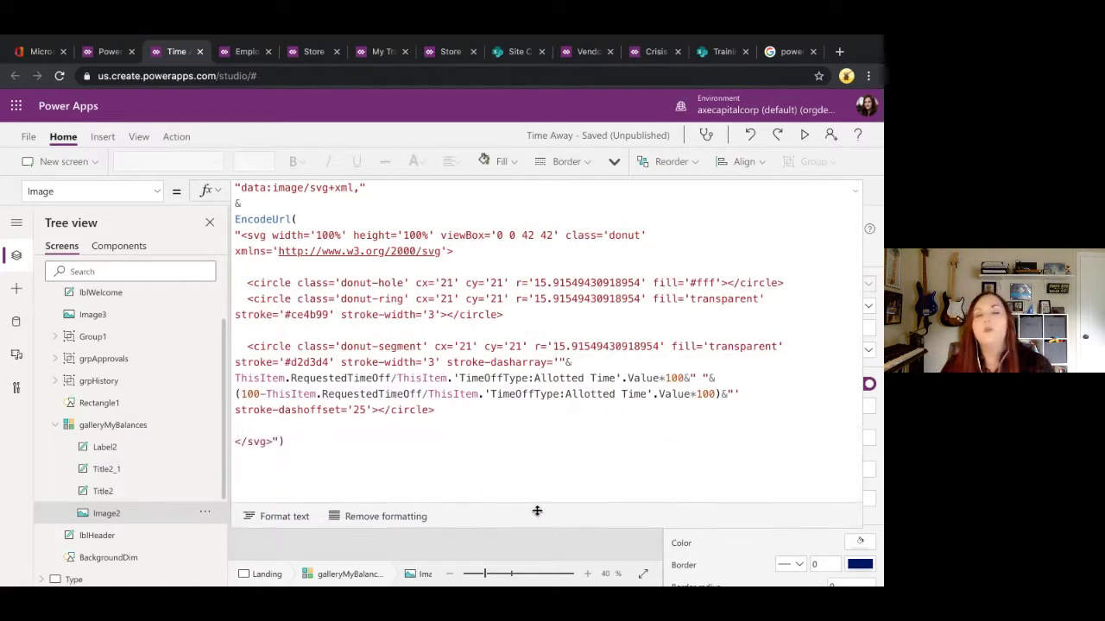
Step: Highlight the formula's data:image/svg+xml prefix, the & join and the EncodeUrl call
{"action": "left_click", "coordinate": [554, 427]}
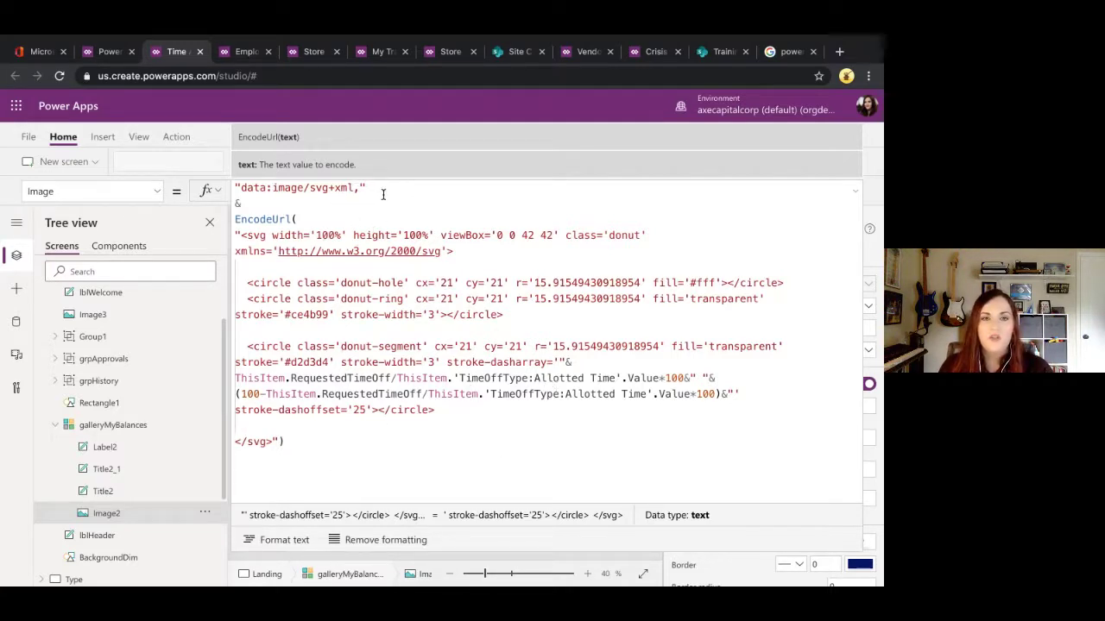
{"action": "left_click_drag", "start_coordinate": [367, 188], "coordinate": [234, 187]}
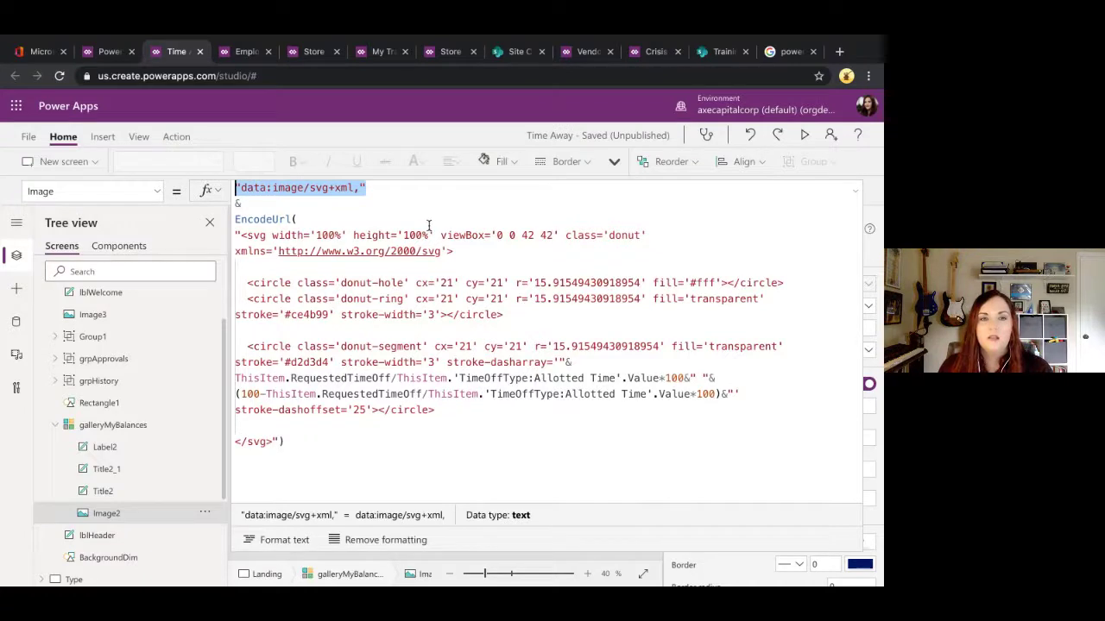
{"action": "left_click", "coordinate": [263, 208]}
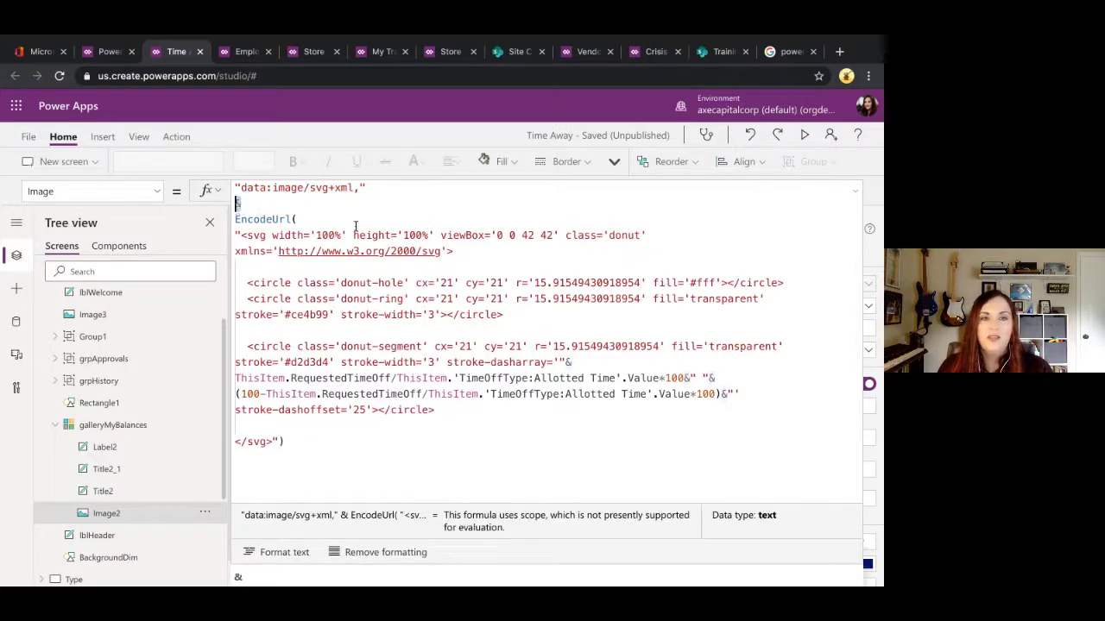
{"action": "left_click_drag", "start_coordinate": [298, 219], "coordinate": [235, 219]}
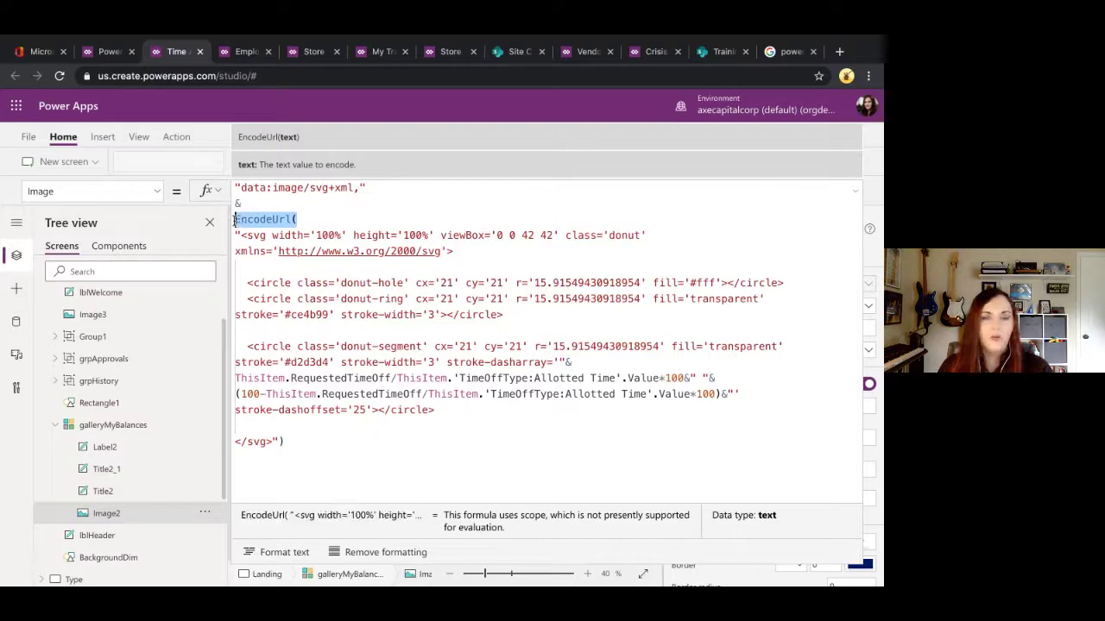
{"action": "left_click", "coordinate": [329, 222]}
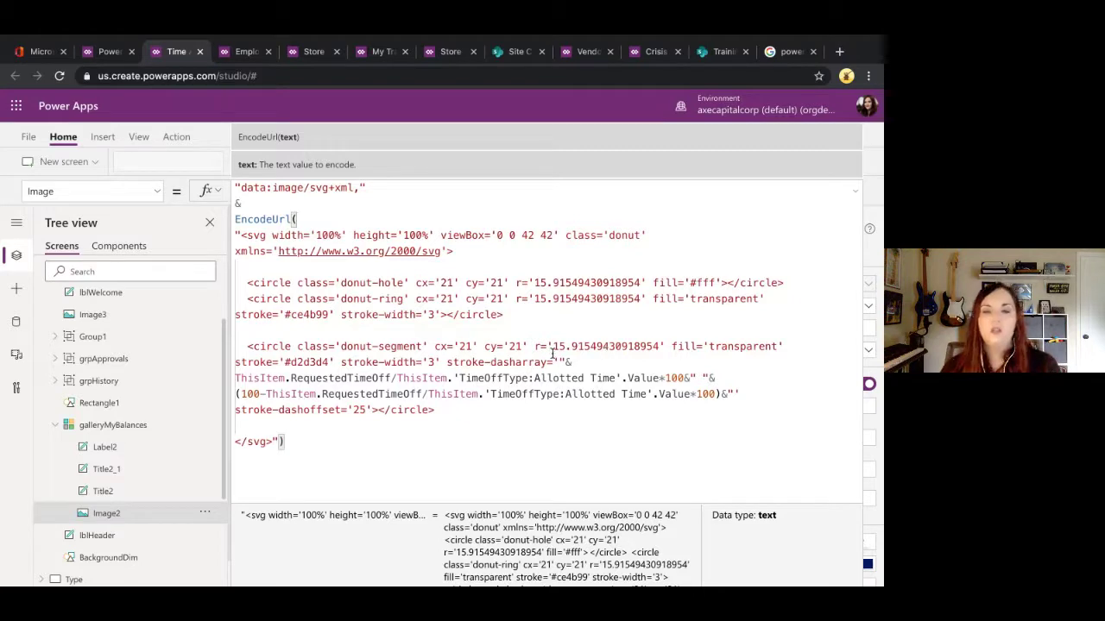
Step: Point out the stroke-dasharray percentage calculation, then collapse the formula to one line
{"action": "left_click_drag", "start_coordinate": [448, 363], "coordinate": [557, 364]}
{"action": "left_click", "coordinate": [608, 364]}
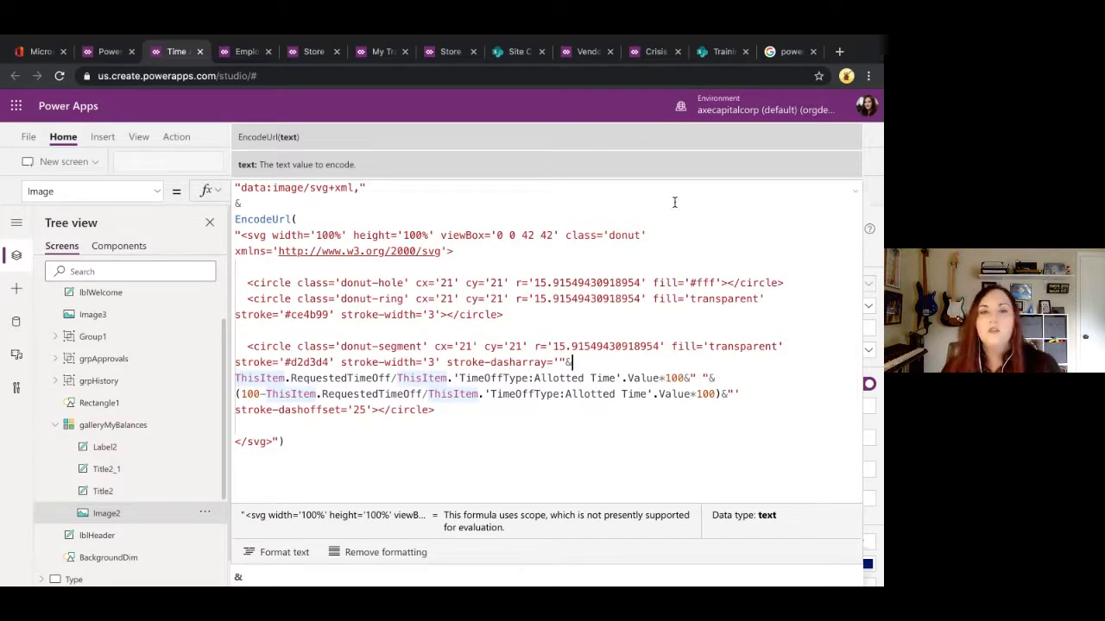
{"action": "left_click", "coordinate": [692, 406]}
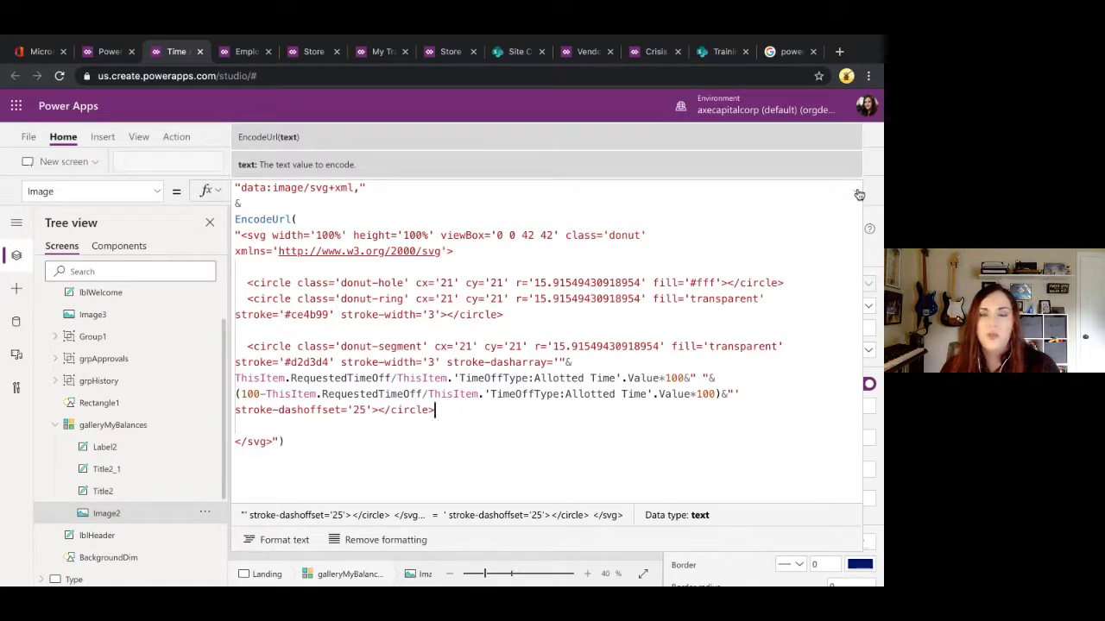
{"action": "left_click", "coordinate": [859, 195]}
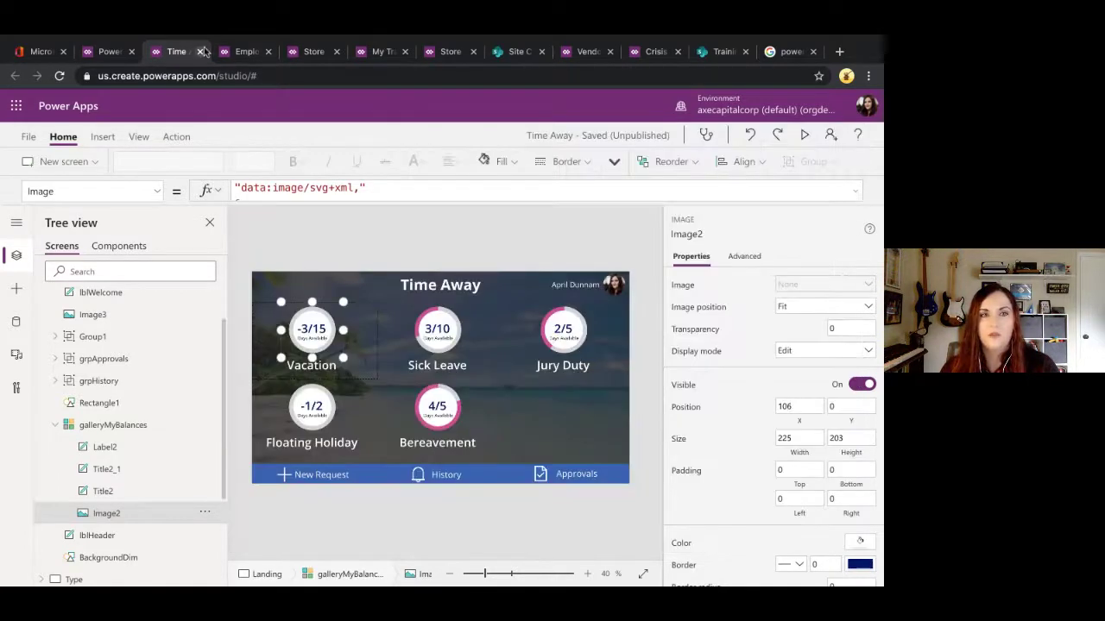
Step: Glance at the templates page and the UX Tips slide, then return to Time Away in the studio
{"action": "left_click", "coordinate": [95, 52]}
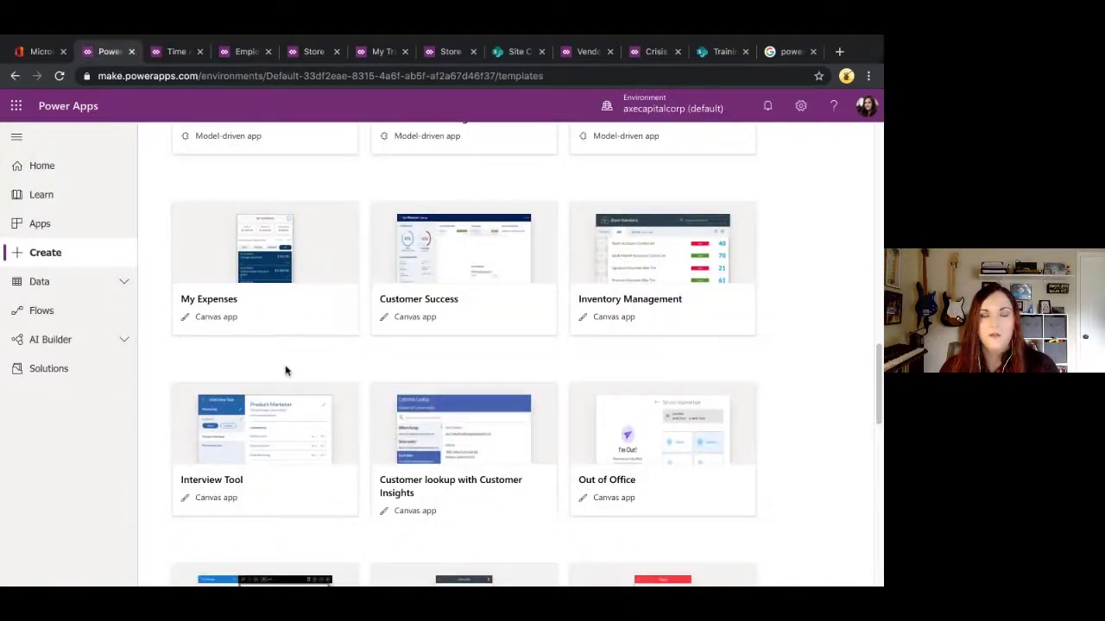
{"action": "key", "text": "ctrl+Left"}
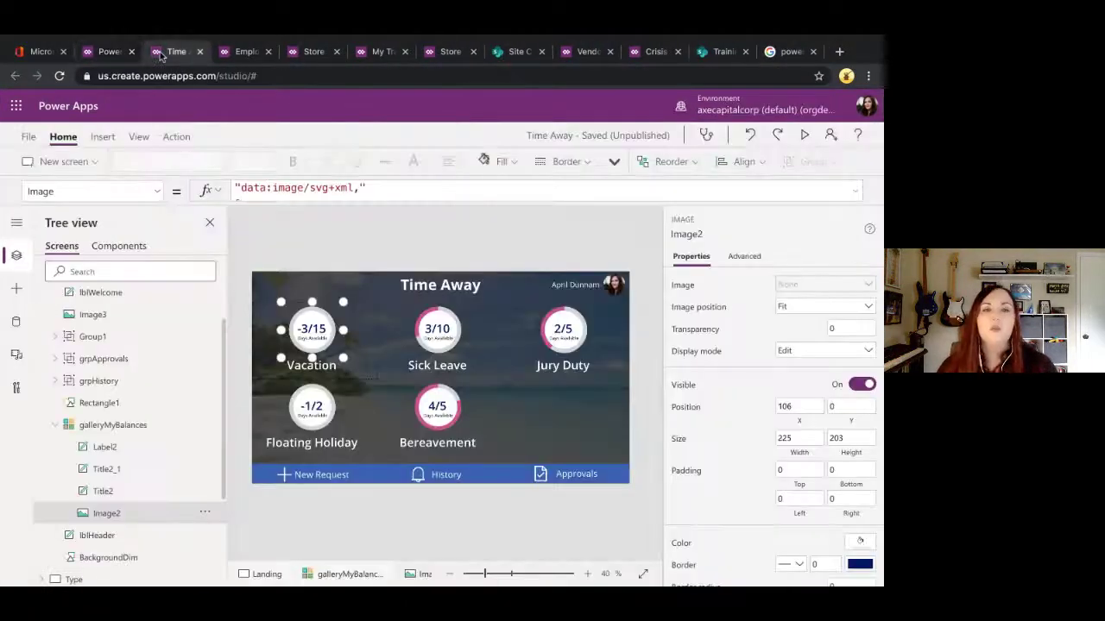
{"action": "left_click", "coordinate": [162, 52]}
Step: Step through the app tabs to Vendor Management and collapse its Landing screen in Tree view
{"action": "left_click", "coordinate": [235, 50]}
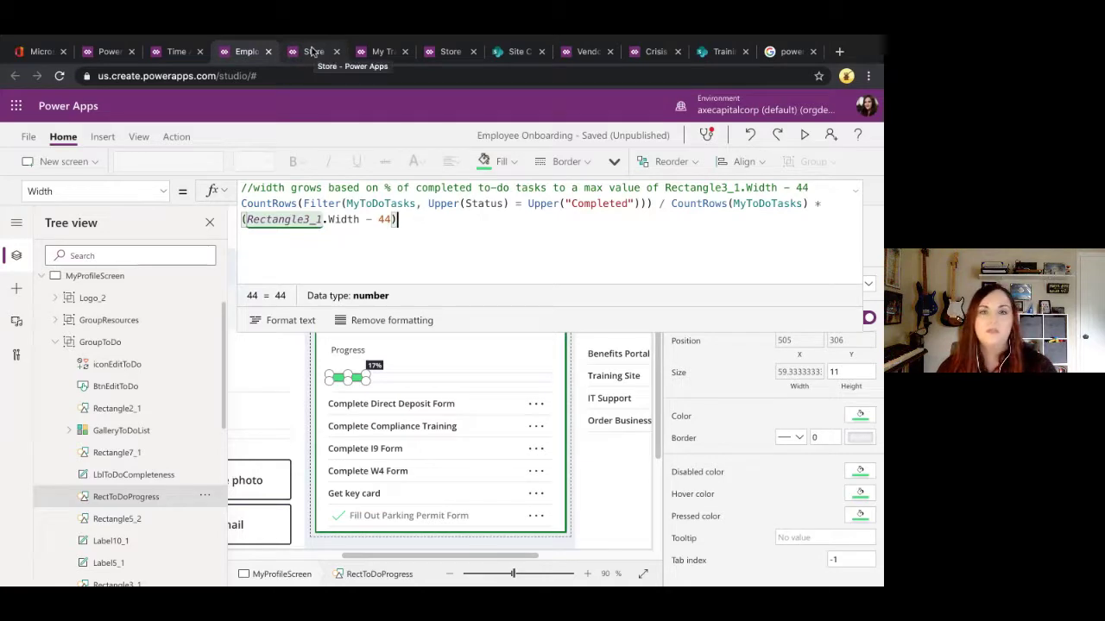
{"action": "left_click", "coordinate": [312, 52]}
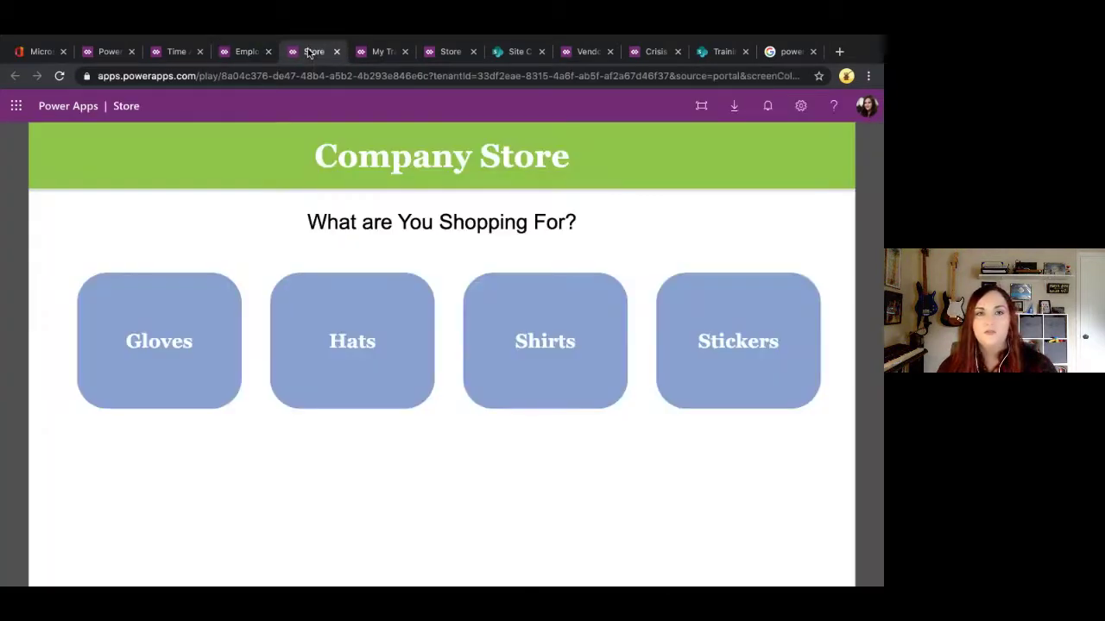
{"action": "left_click", "coordinate": [359, 52]}
{"action": "left_click", "coordinate": [443, 53]}
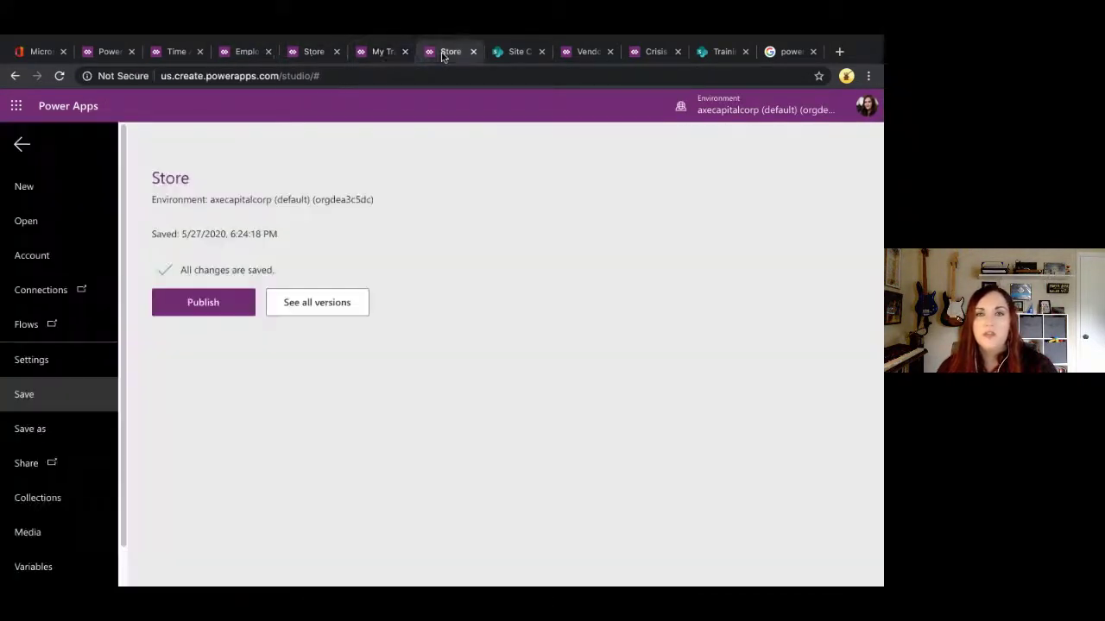
{"action": "left_click", "coordinate": [586, 51]}
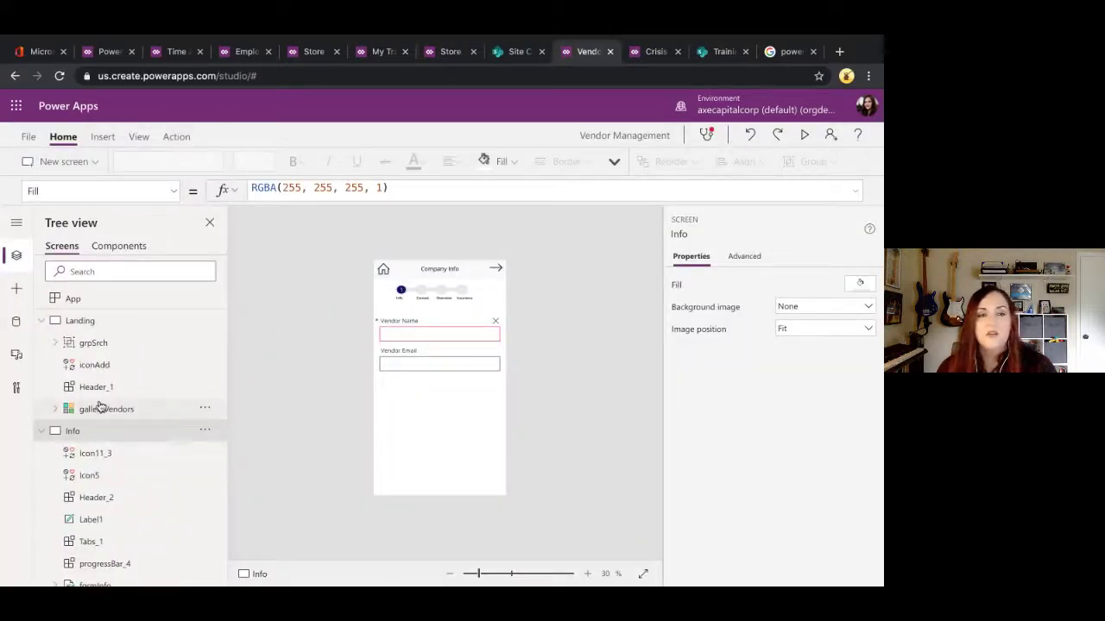
{"action": "left_click", "coordinate": [41, 321]}
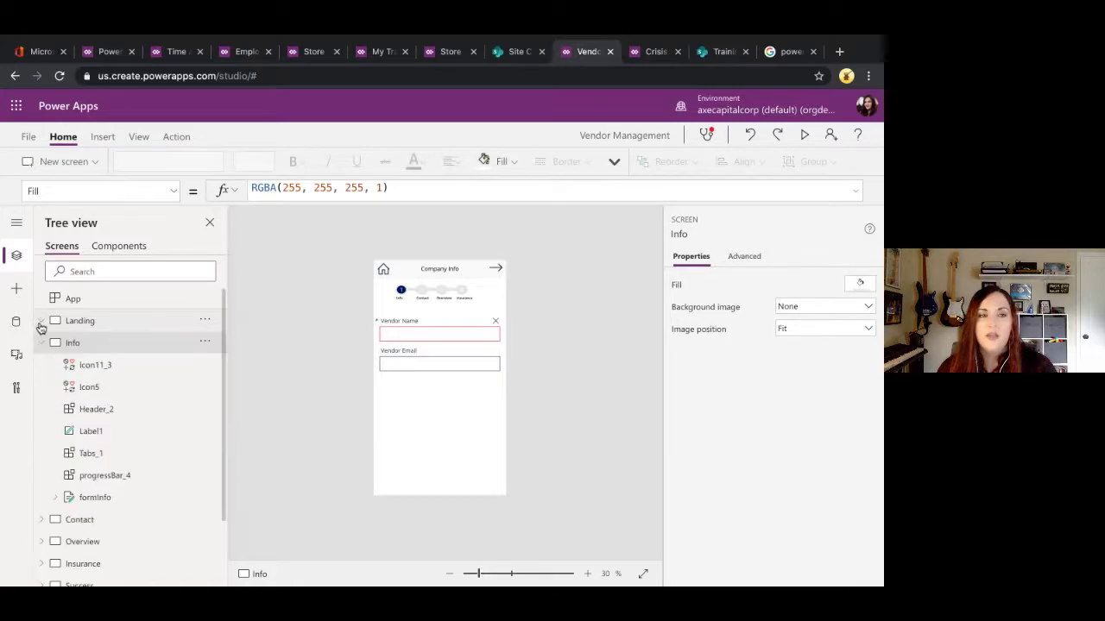
Step: Preview the Vendor Management app and show the required Vendor Name field's red border when left empty
{"action": "left_click", "coordinate": [804, 135]}
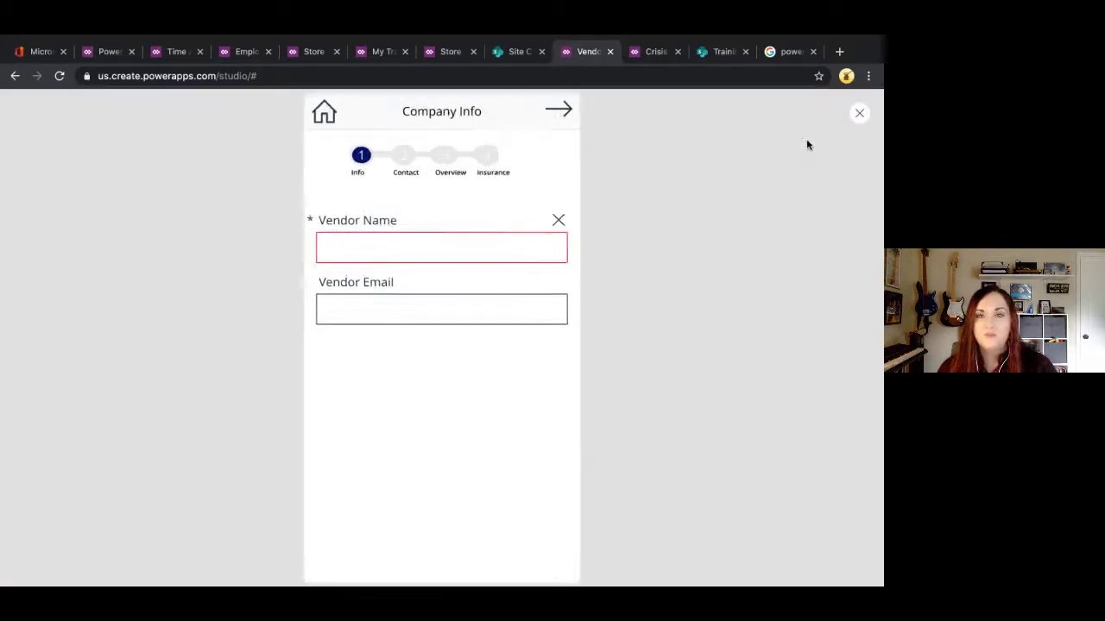
{"action": "left_click", "coordinate": [488, 315]}
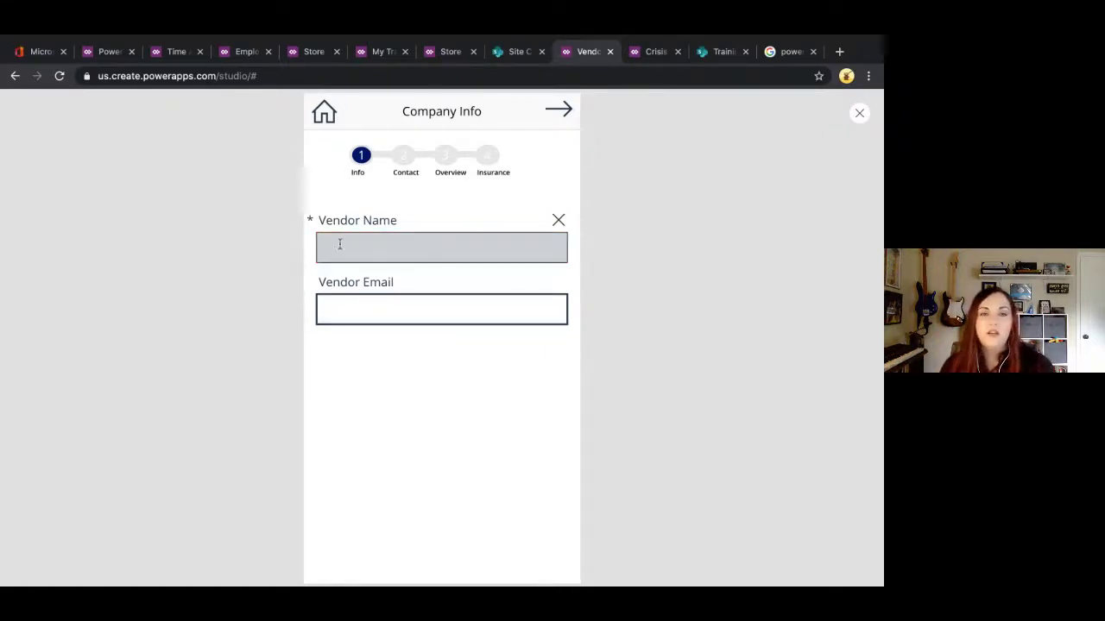
{"action": "left_click", "coordinate": [336, 301]}
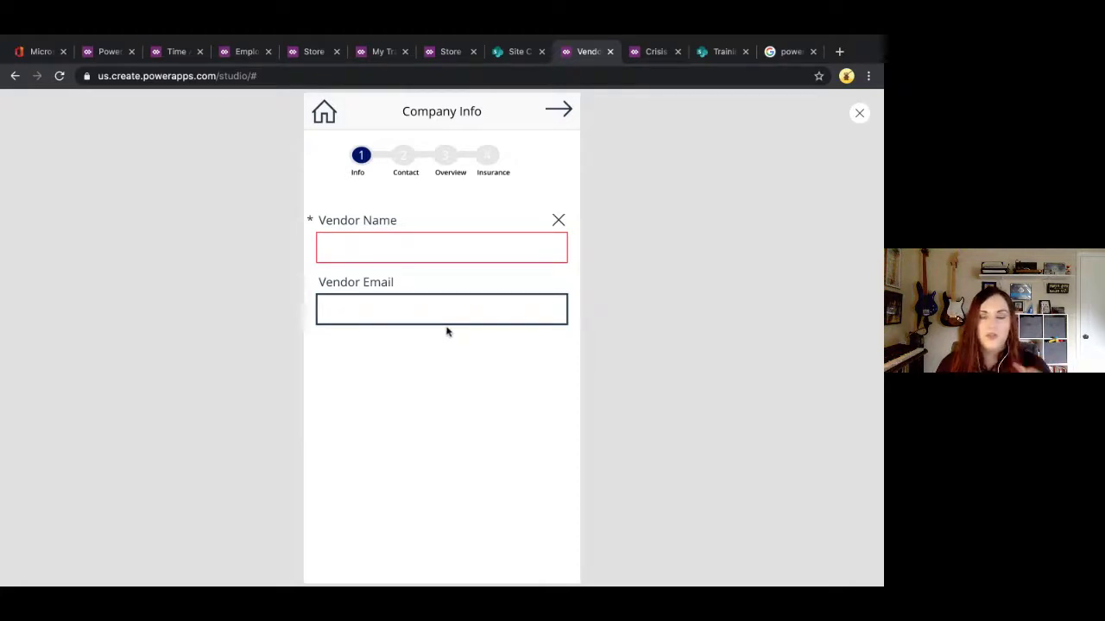
{"action": "left_click", "coordinate": [328, 242]}
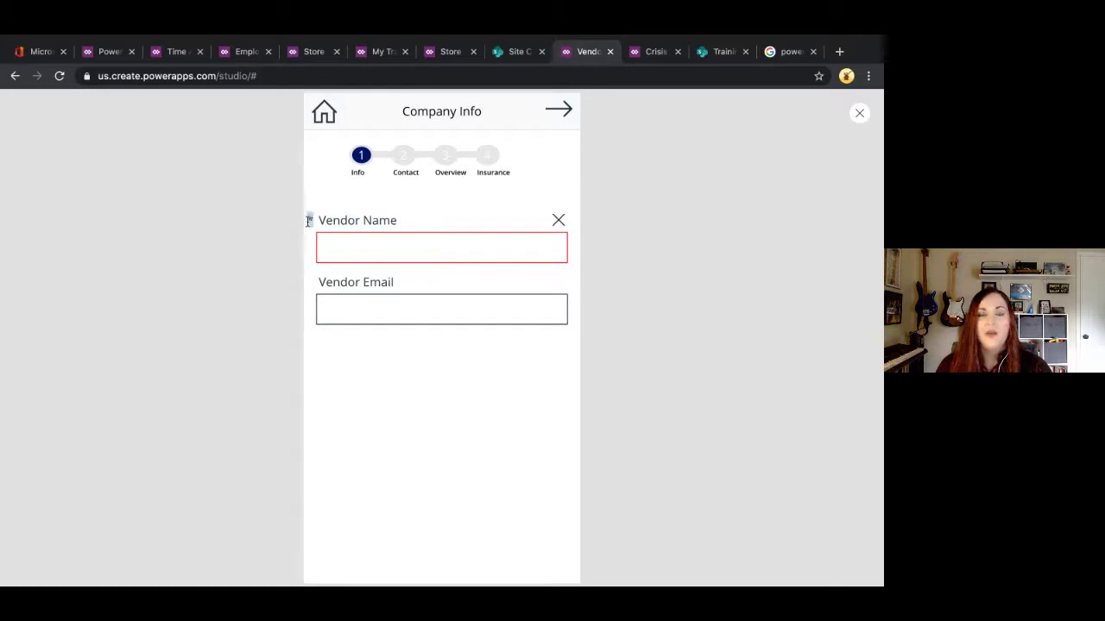
{"action": "left_click_drag", "start_coordinate": [406, 221], "coordinate": [347, 220]}
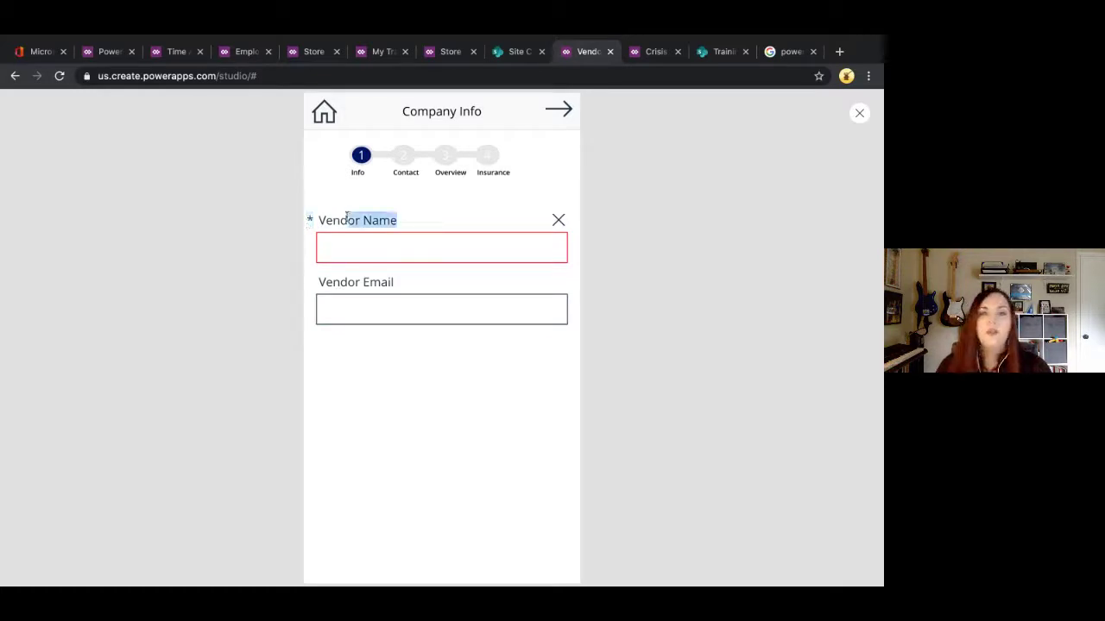
Step: Enter a sample vendor e-mail in the Vendor Email field
{"action": "left_click", "coordinate": [394, 319]}
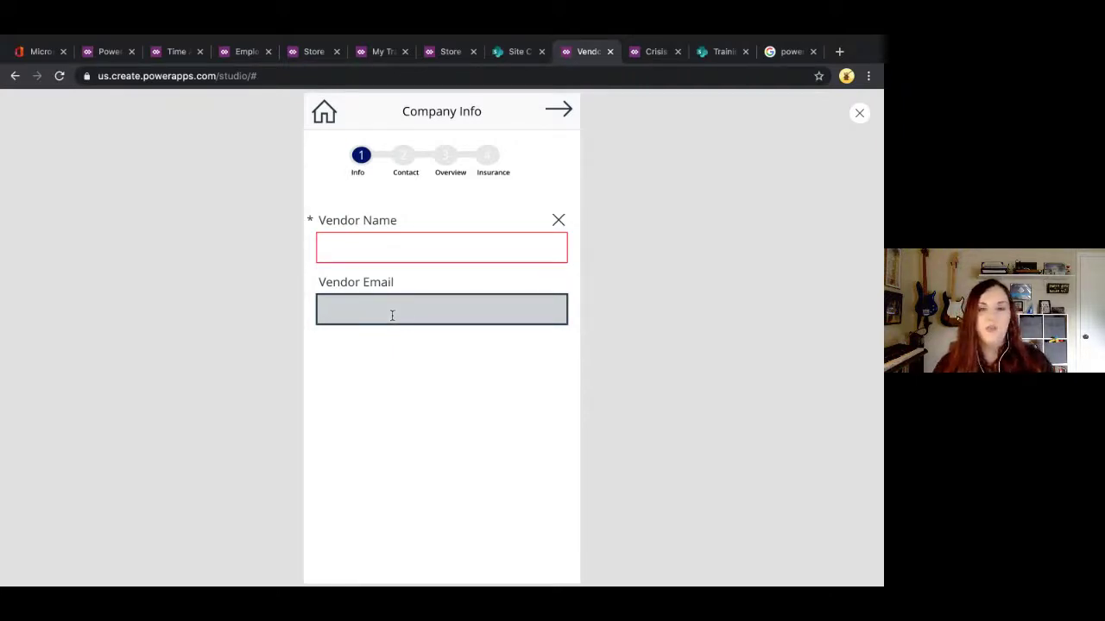
{"action": "type", "text": "test@test"}
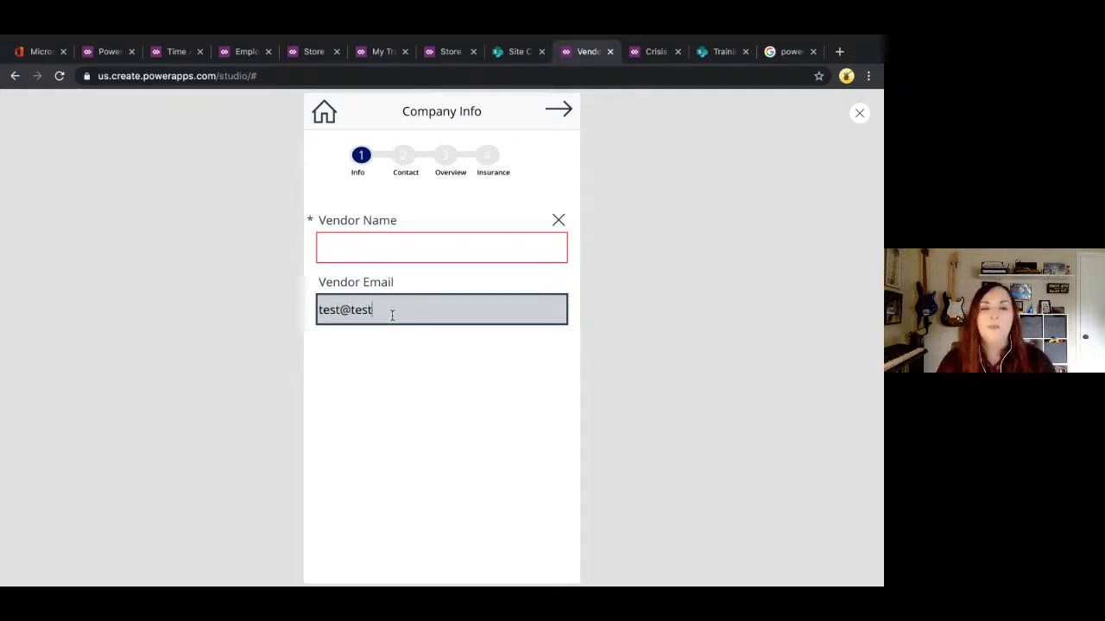
{"action": "type", "text": ".com"}
{"action": "key", "text": "Tab"}
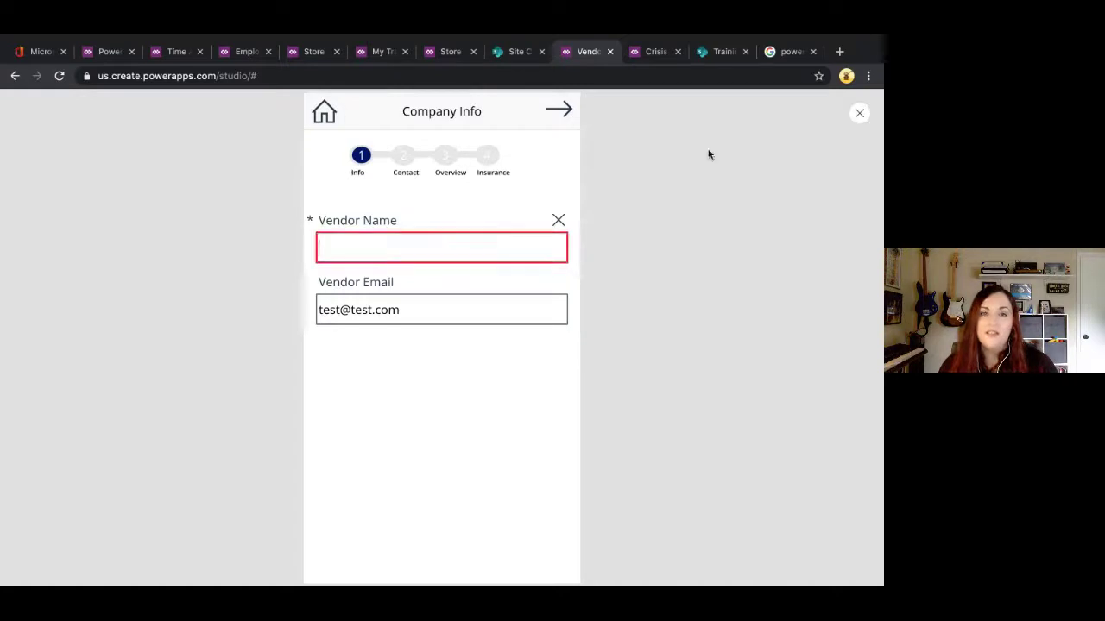
Step: Fill Vendor Name with 'testst' so it shows valid, then close the preview and the tip
{"action": "left_click", "coordinate": [513, 236]}
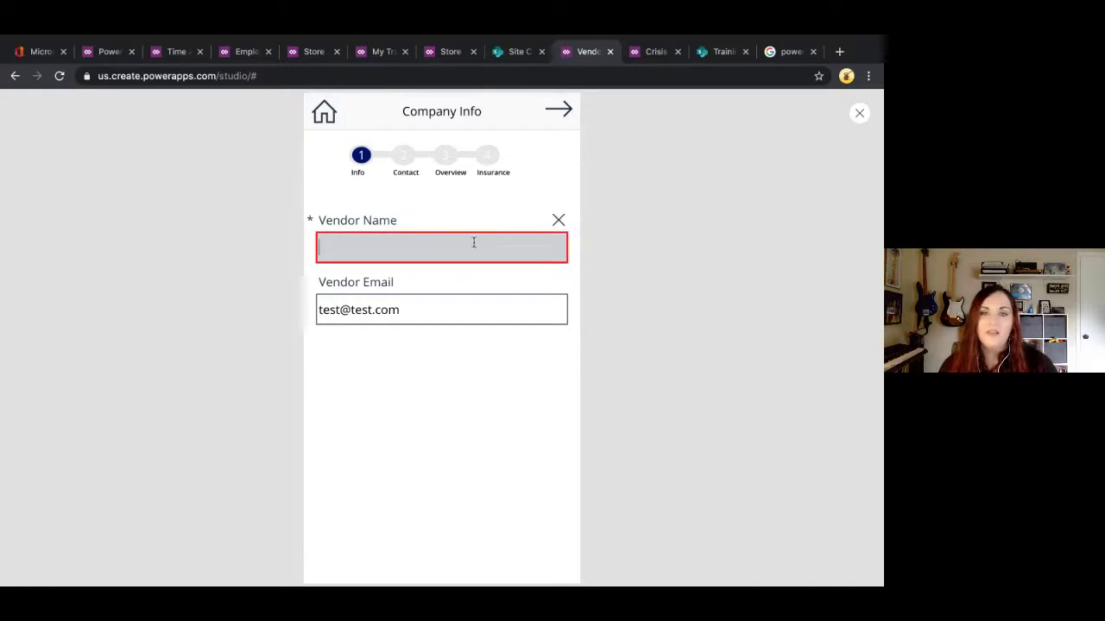
{"action": "type", "text": "testst"}
{"action": "key", "text": "Tab"}
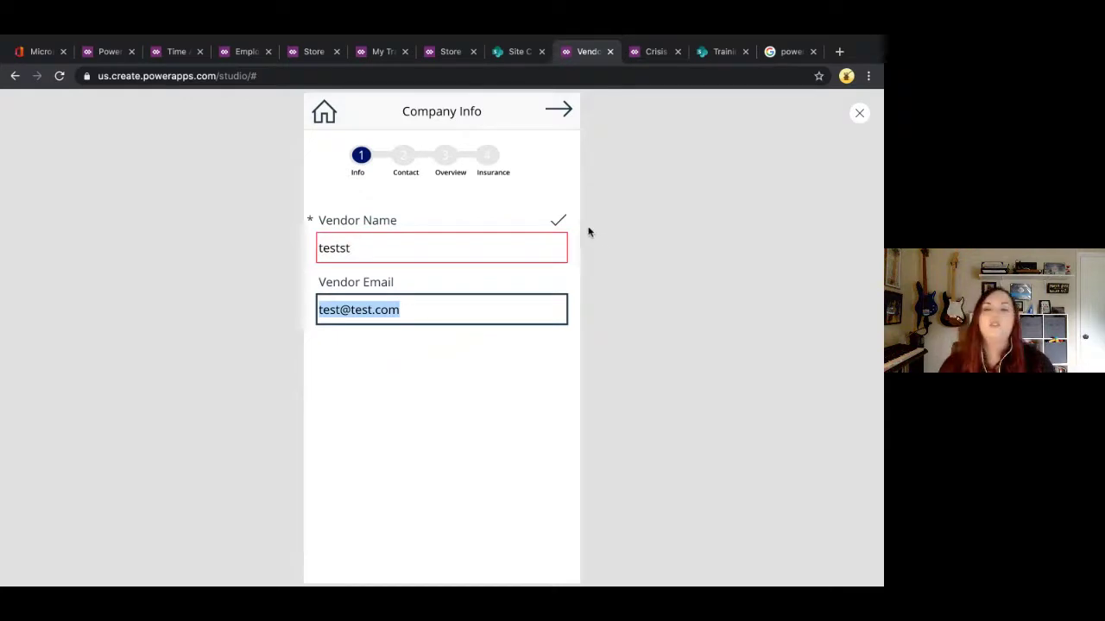
{"action": "left_click", "coordinate": [859, 112]}
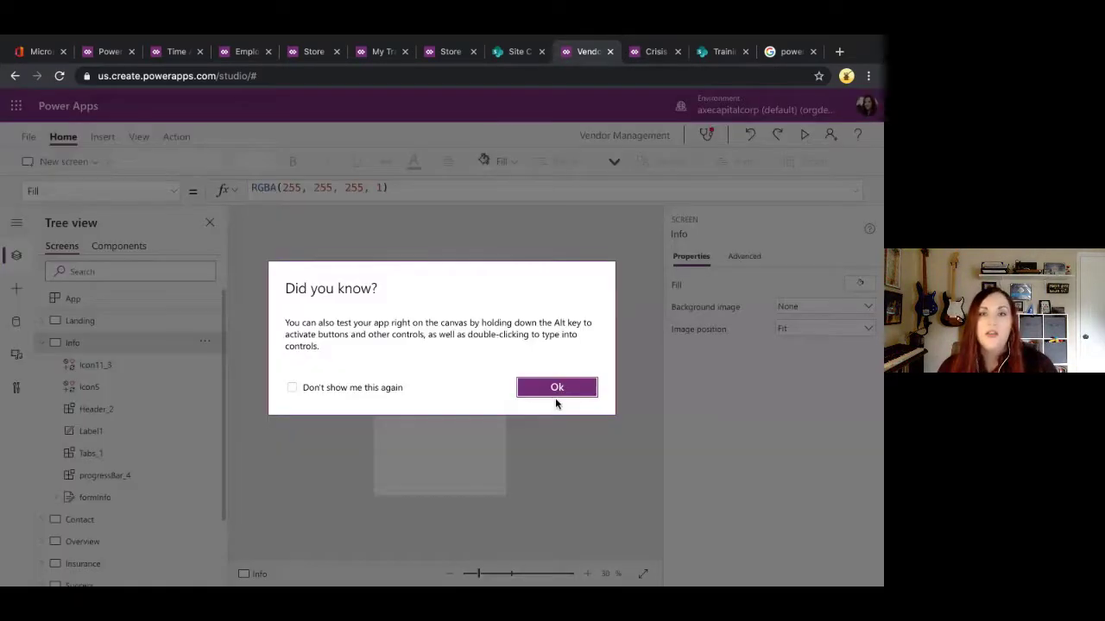
{"action": "left_click", "coordinate": [555, 394]}
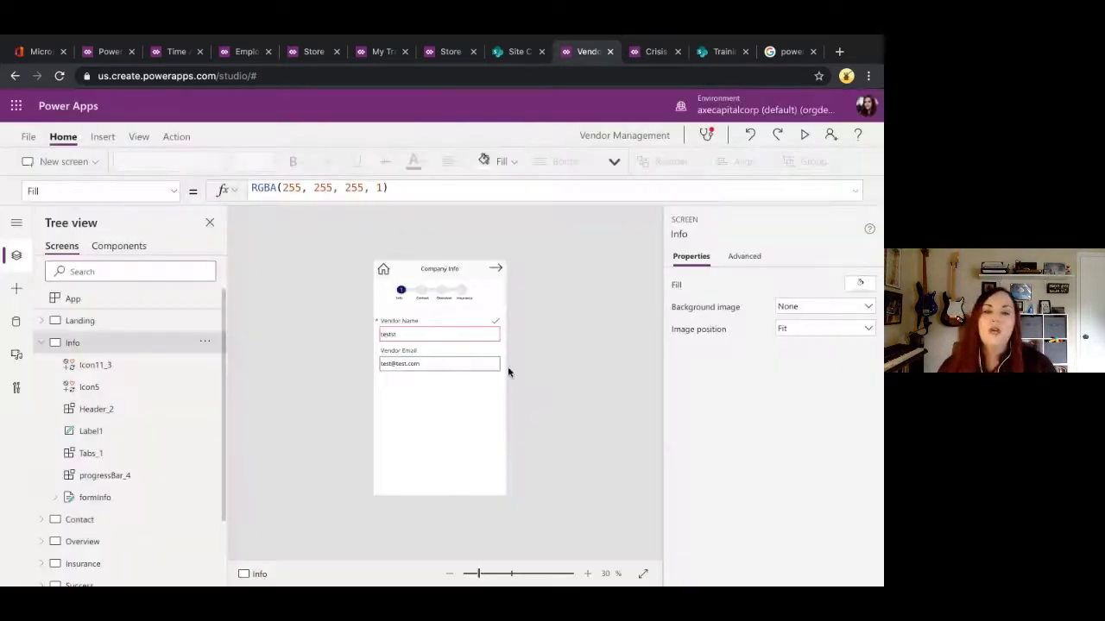
Step: Zoom the canvas to 50% and view the App checker's Accessibility results
{"action": "left_click", "coordinate": [586, 573]}
{"action": "left_click", "coordinate": [587, 573]}
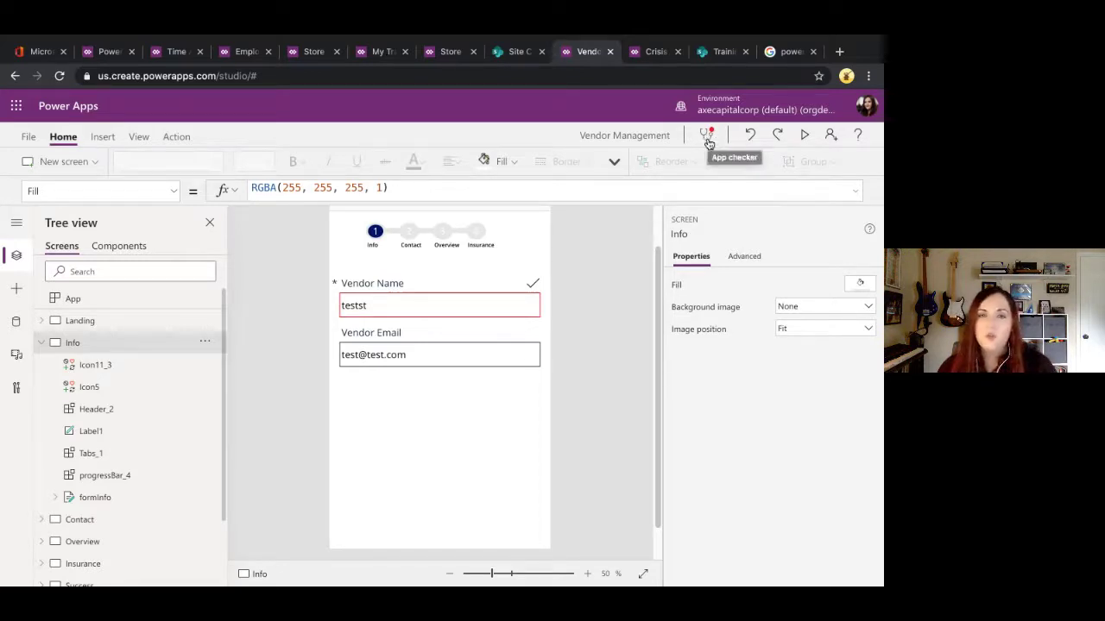
{"action": "left_click", "coordinate": [707, 139]}
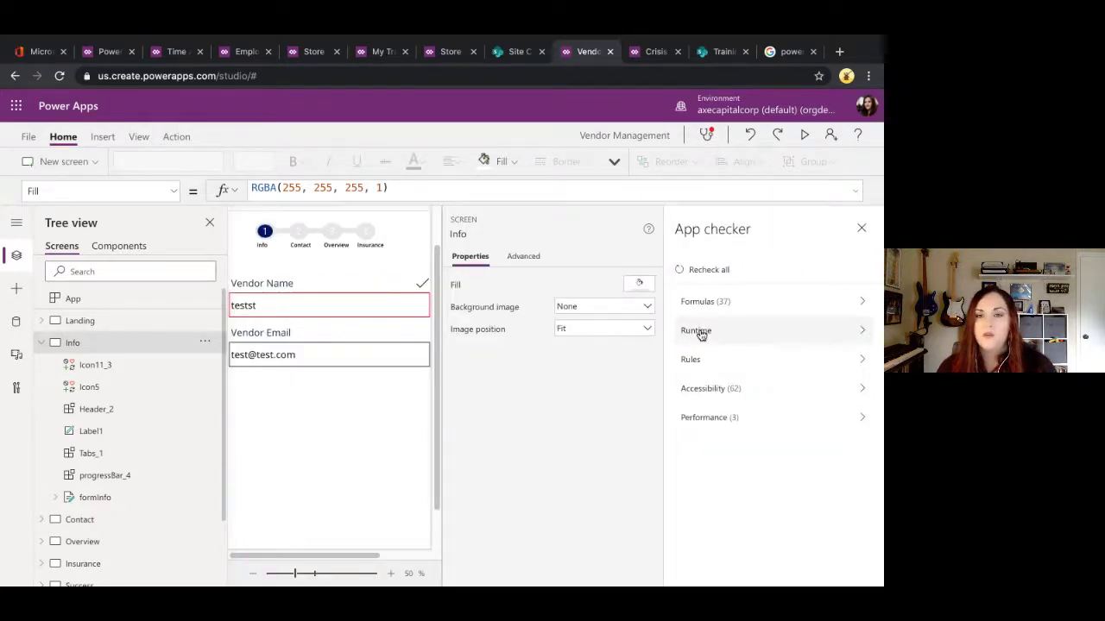
{"action": "left_click", "coordinate": [862, 392]}
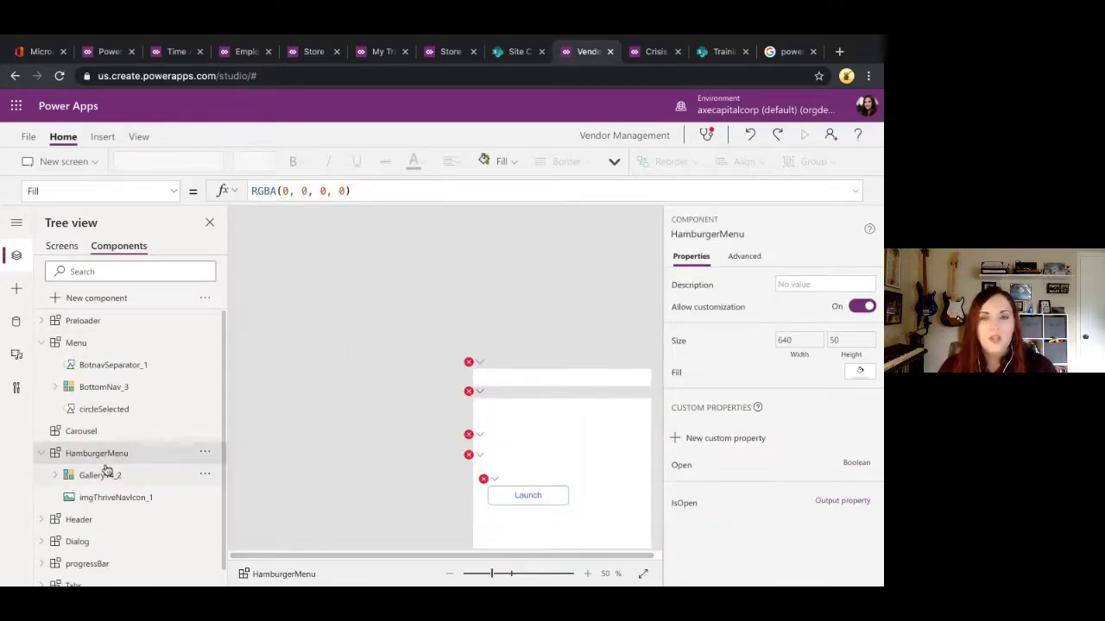
Step: Reopen Accessibility results, collapse Missing tab stop, and jump to Icon8 missing its accessible label
{"action": "left_click", "coordinate": [706, 136]}
{"action": "left_click", "coordinate": [720, 389]}
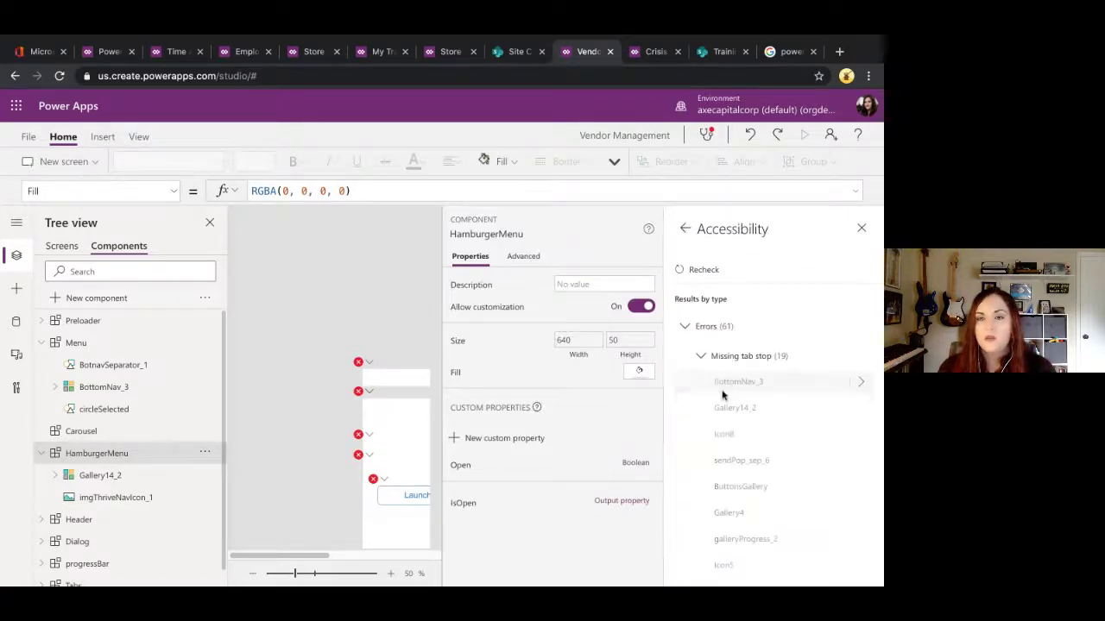
{"action": "left_click", "coordinate": [700, 356]}
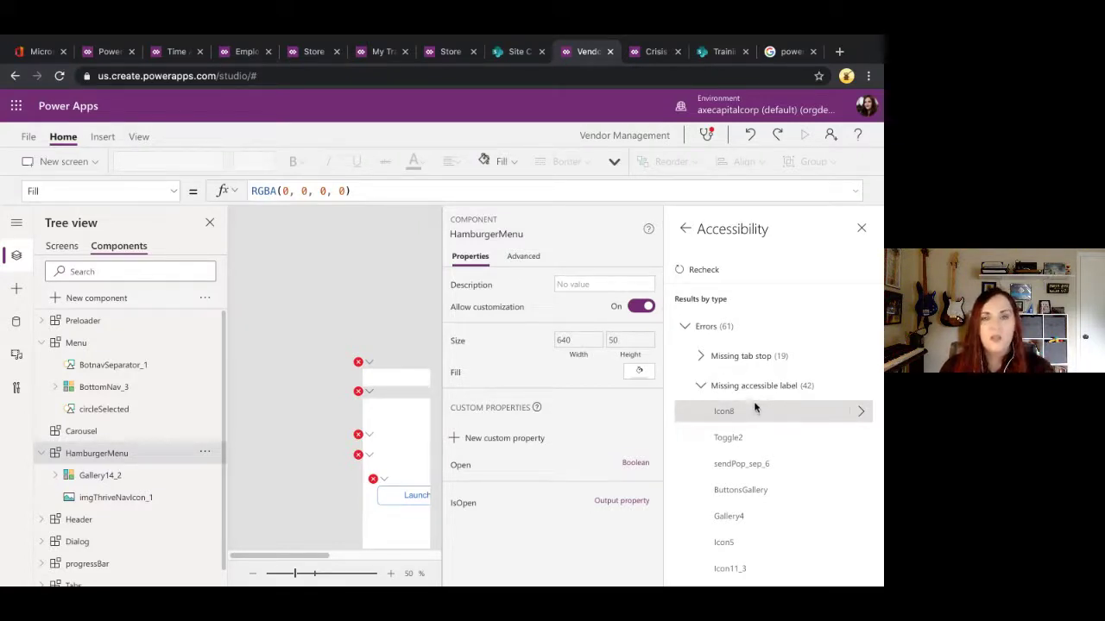
{"action": "left_click", "coordinate": [700, 388]}
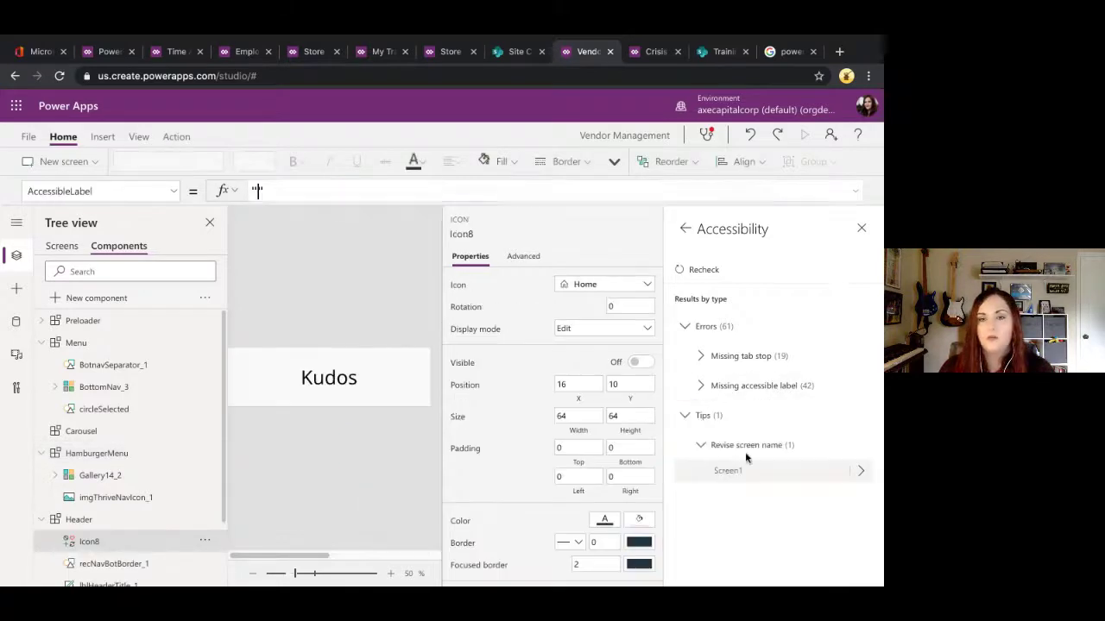
Step: Review the Revise screen name tip, close App checker, and return to the Employee Onboarding app
{"action": "left_click", "coordinate": [698, 416]}
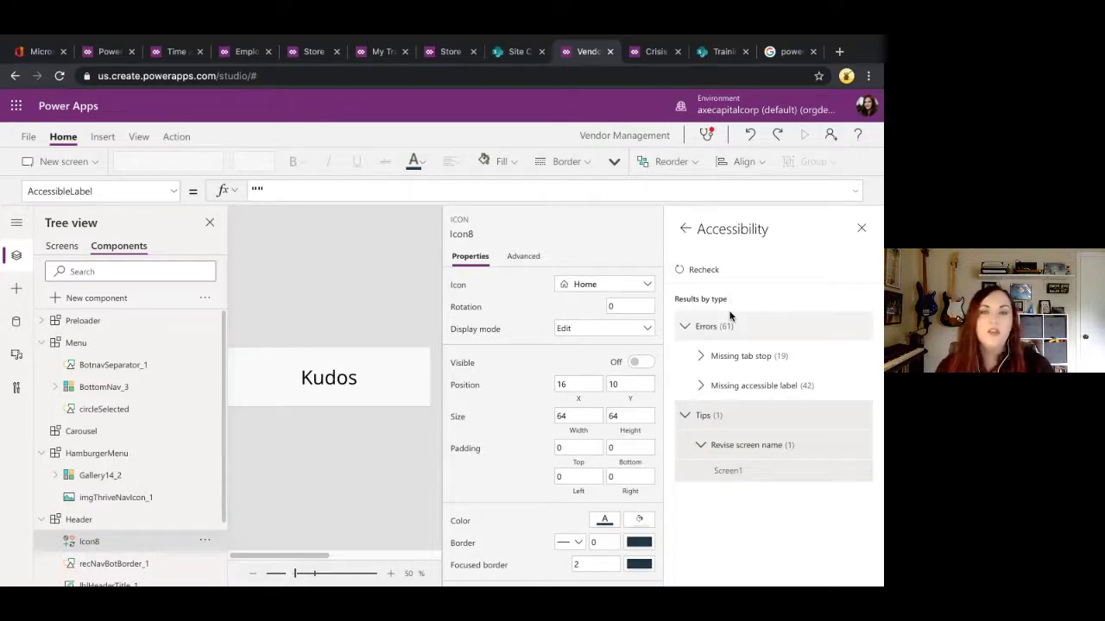
{"action": "left_click", "coordinate": [861, 230]}
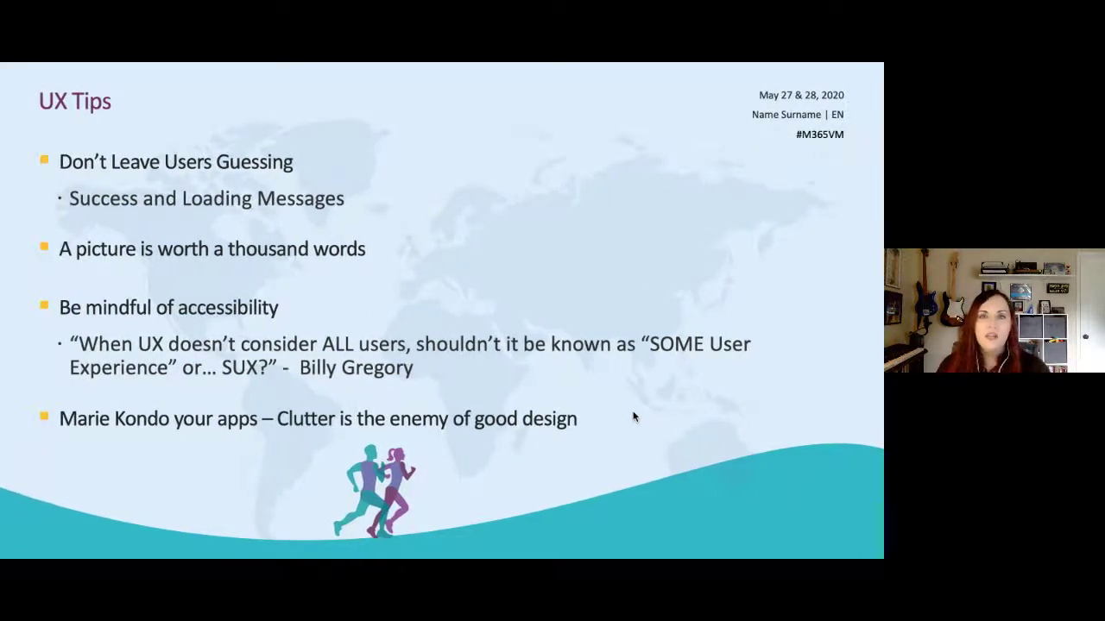
{"action": "key", "text": "ctrl+Right"}
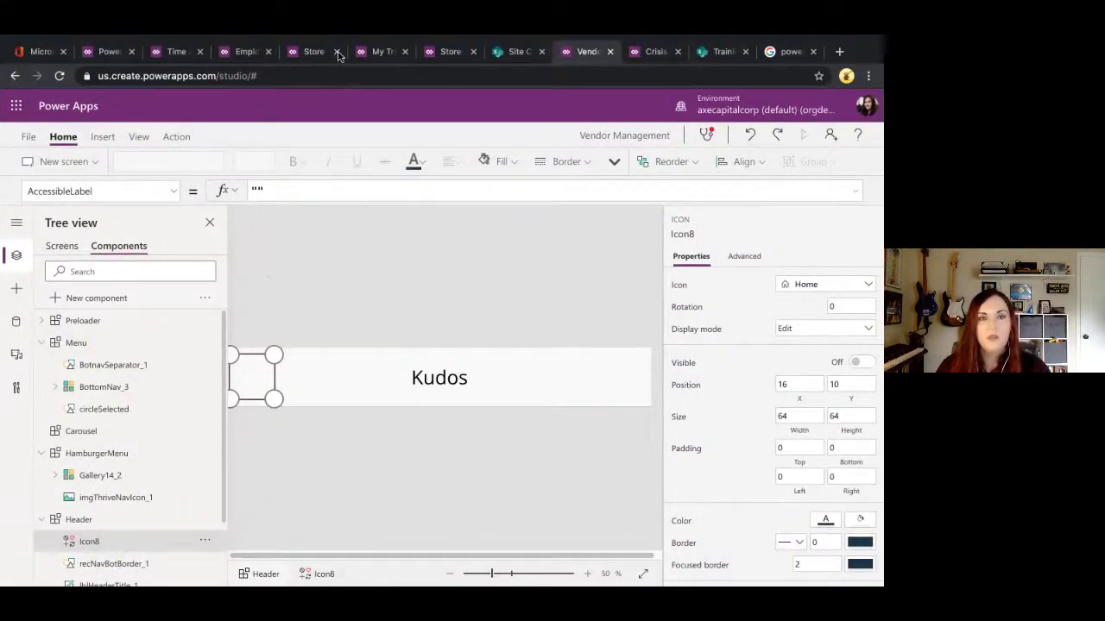
{"action": "left_click", "coordinate": [238, 56]}
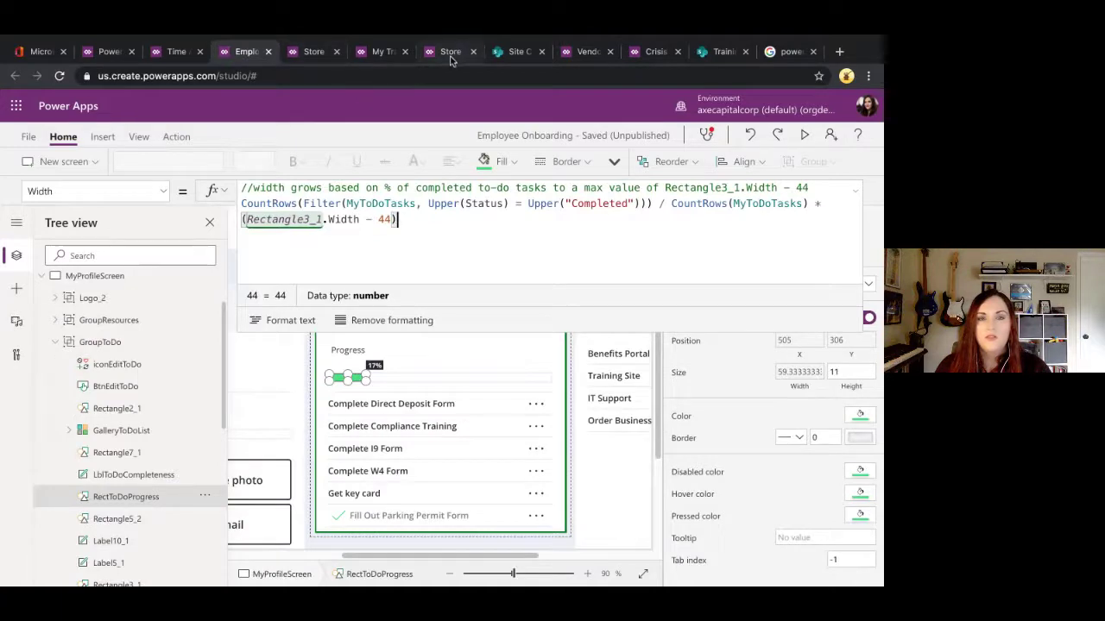
Step: Move through the Time Away tab to Crisis Communication, select Home Screen, and preview it
{"action": "left_click", "coordinate": [451, 55]}
{"action": "left_click", "coordinate": [172, 52]}
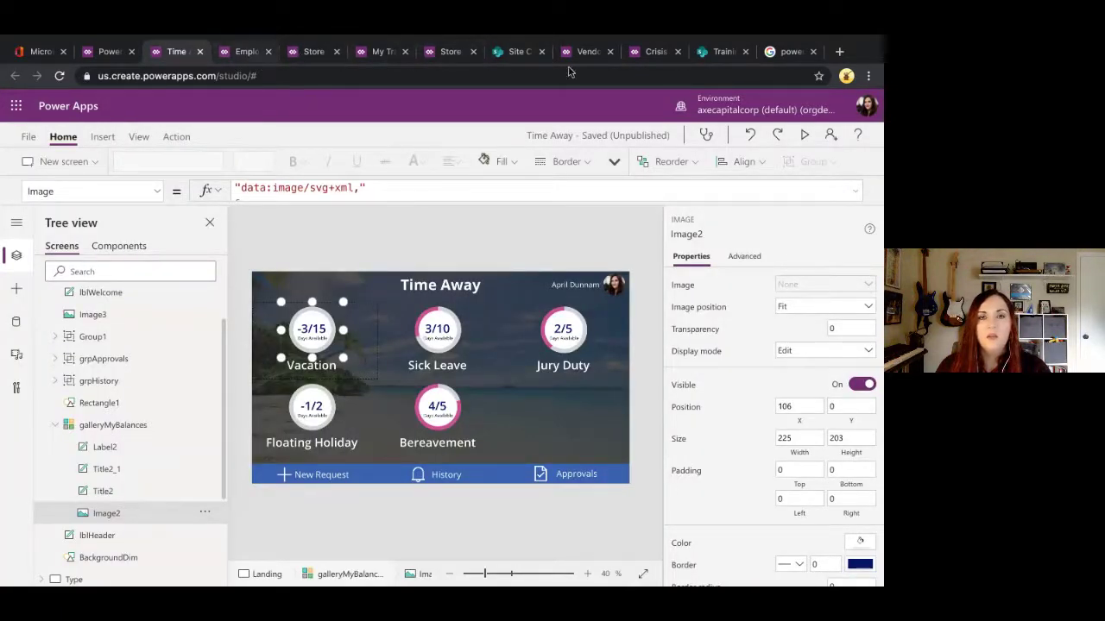
{"action": "left_click", "coordinate": [640, 55]}
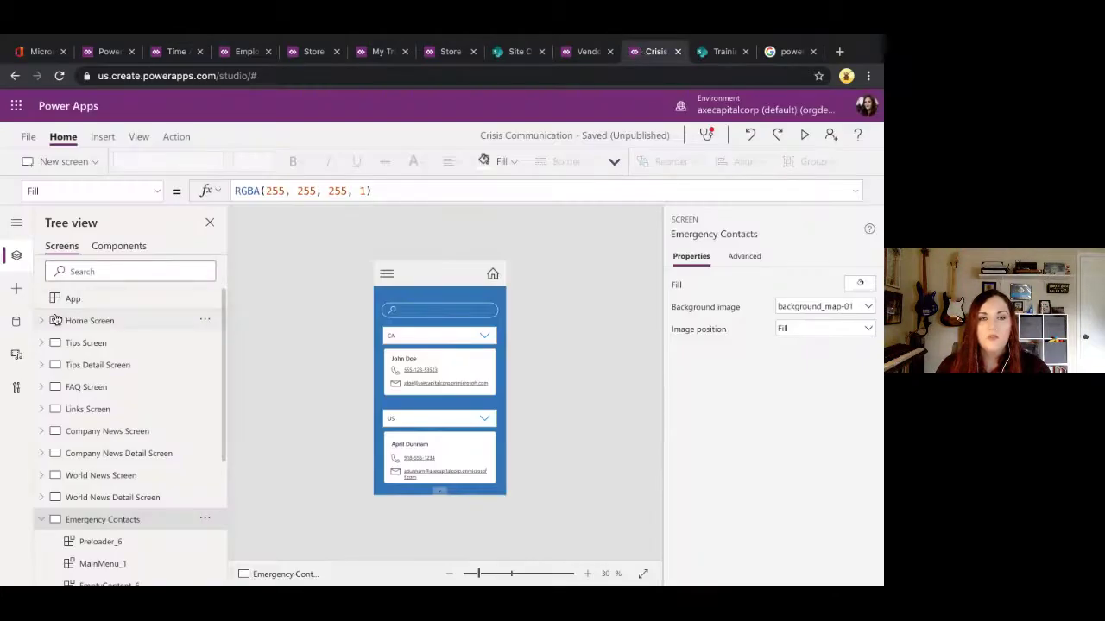
{"action": "left_click", "coordinate": [77, 324]}
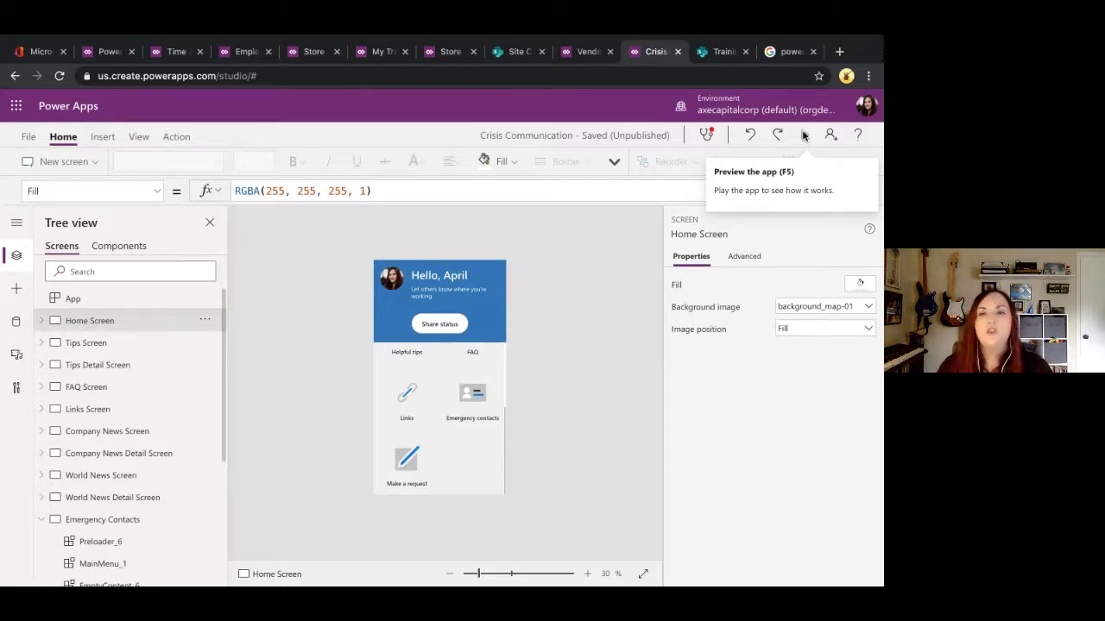
{"action": "left_click", "coordinate": [802, 135]}
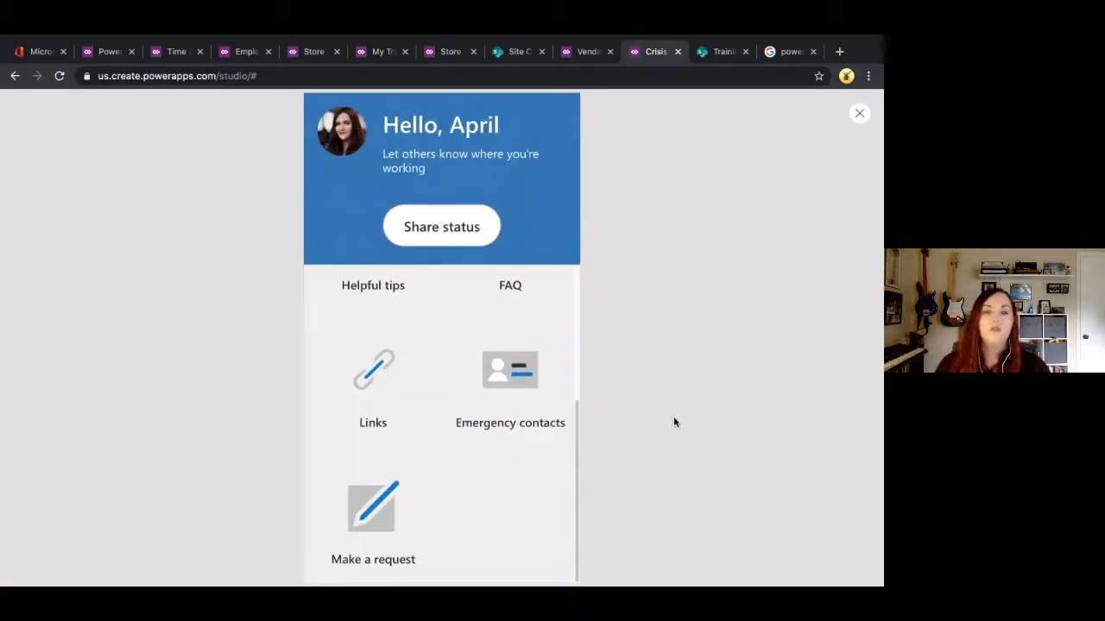
Step: From the portal's Apps list, launch the Crisis Communication app in its own tab
{"action": "left_click", "coordinate": [108, 52]}
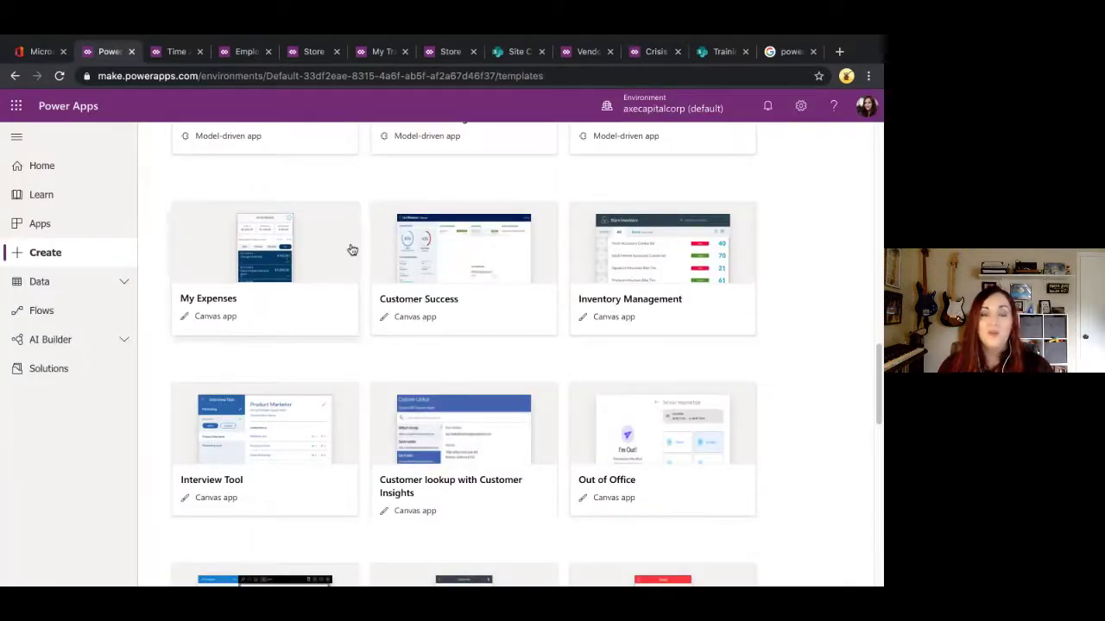
{"action": "left_click", "coordinate": [63, 227]}
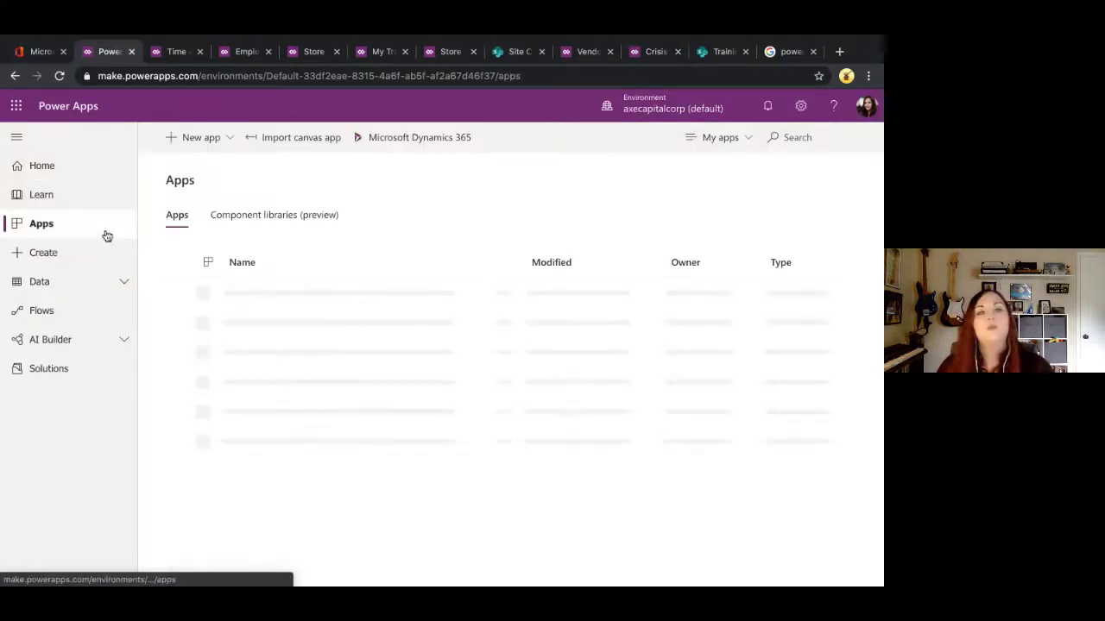
{"action": "scroll", "coordinate": [259, 415], "scroll_direction": "down", "scroll_amount": 3}
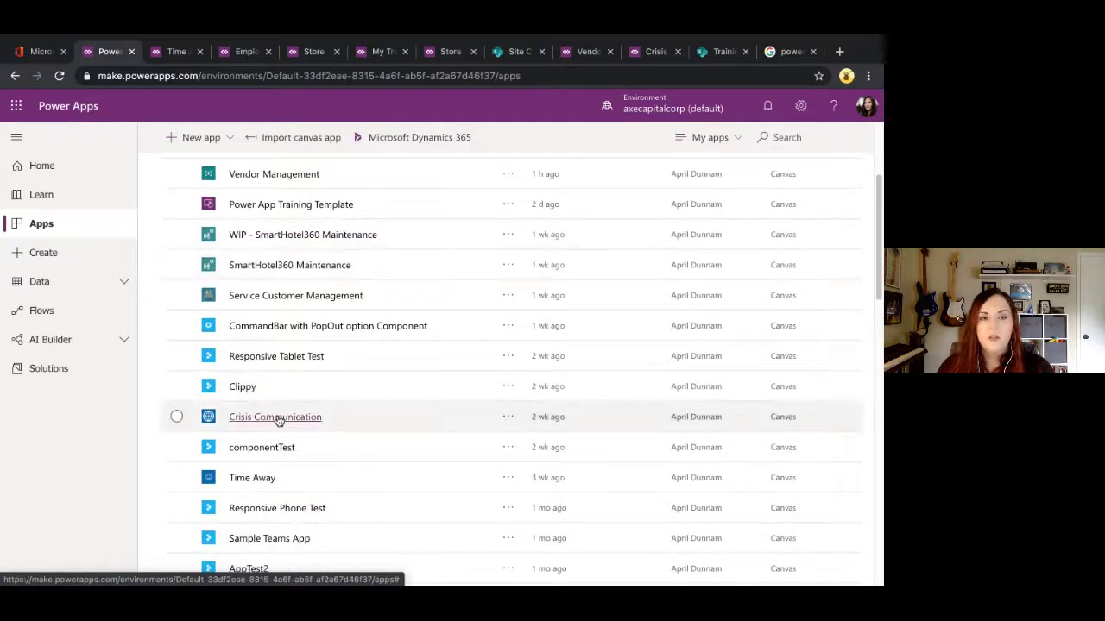
{"action": "left_click", "coordinate": [276, 417]}
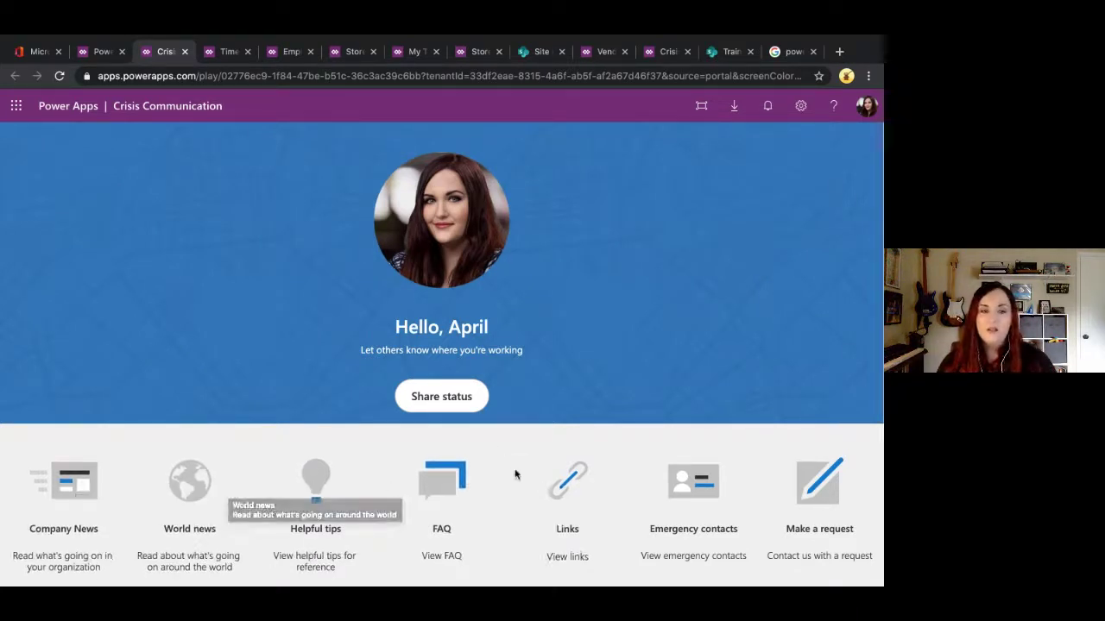
Step: Read the Wash your hands tip under Helpful tips, then return to the home screen
{"action": "left_click", "coordinate": [323, 480]}
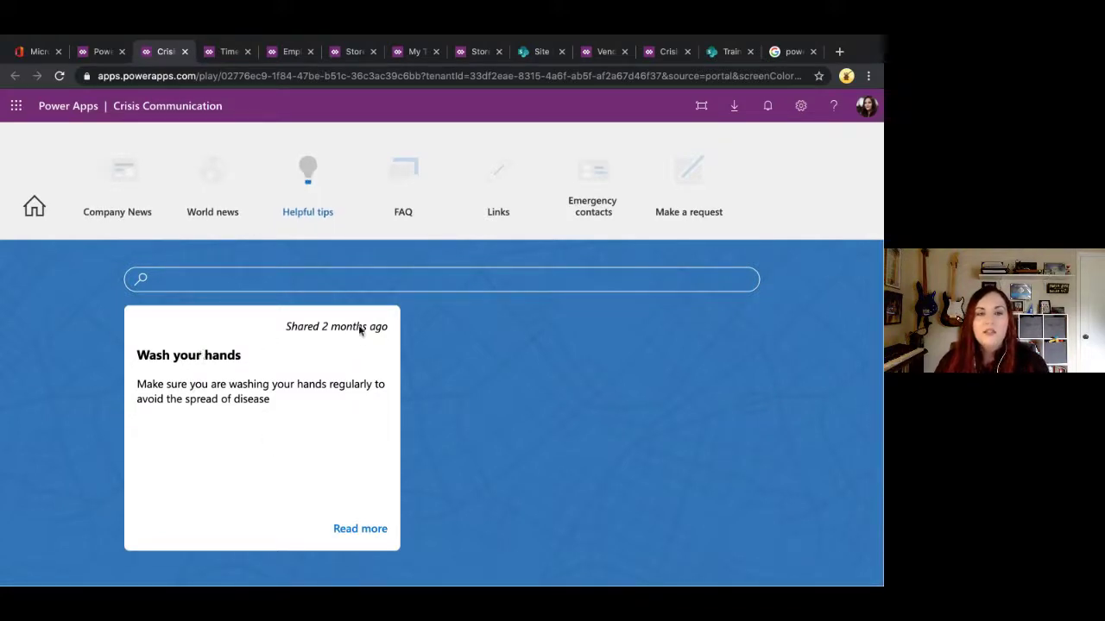
{"action": "left_click", "coordinate": [363, 528]}
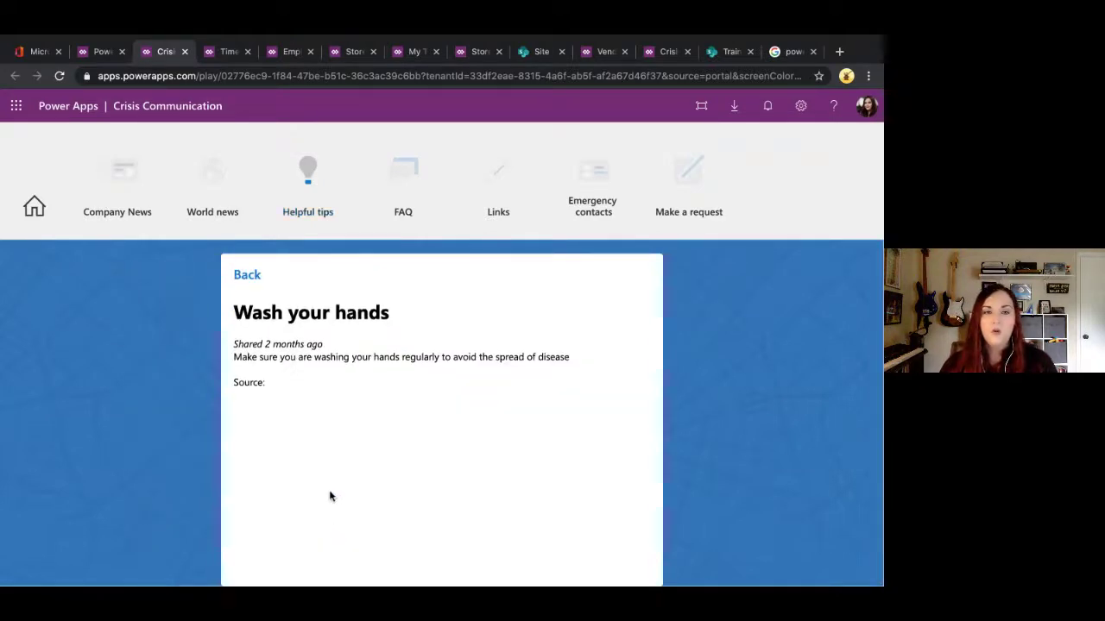
{"action": "left_click", "coordinate": [250, 274]}
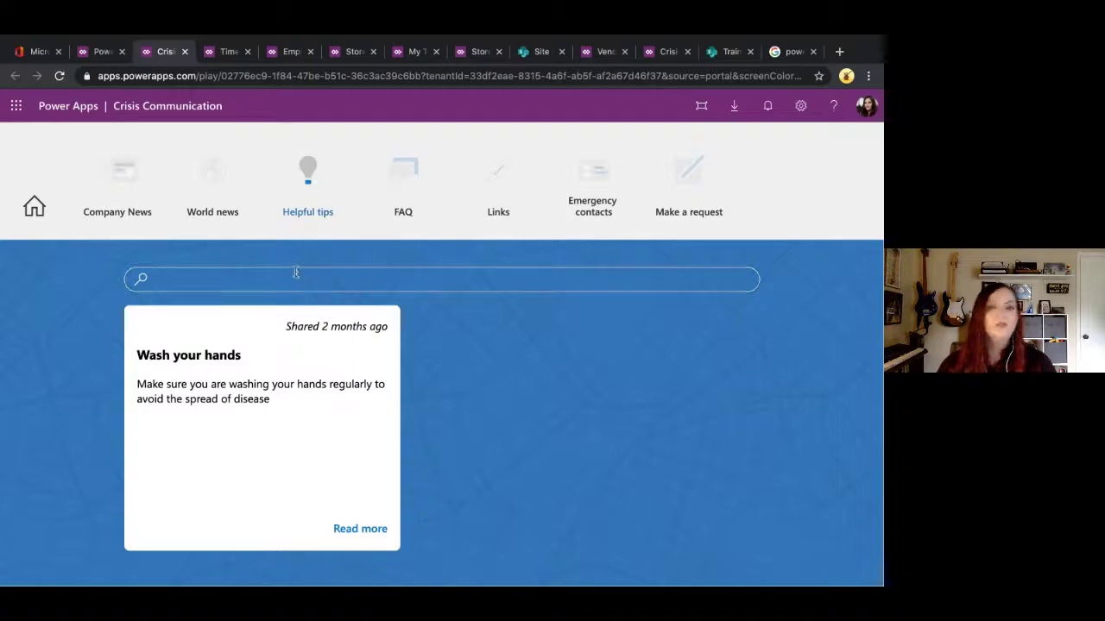
{"action": "left_click", "coordinate": [34, 205]}
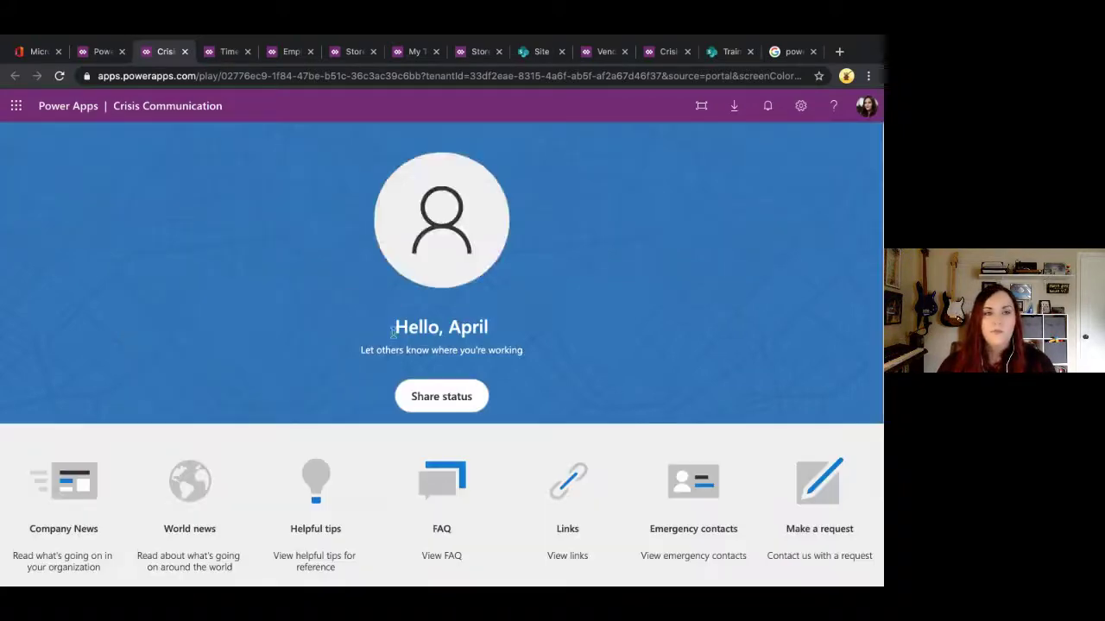
Step: Return to the presentation and advance two slides to the Branding quote
{"action": "key", "text": "ctrl+Left"}
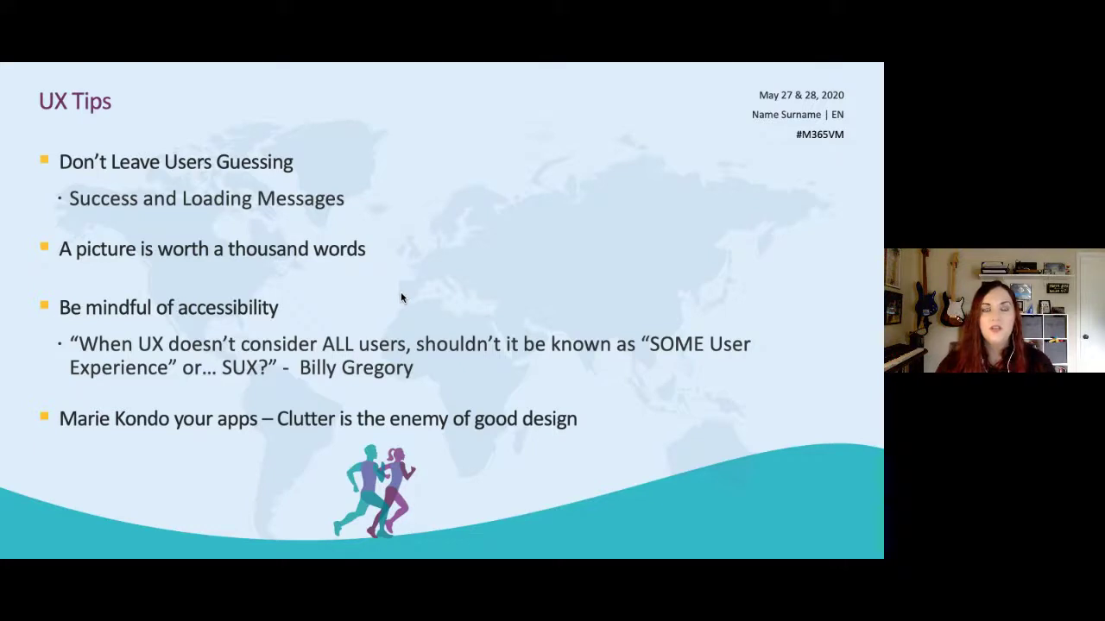
{"action": "key", "text": "Right"}
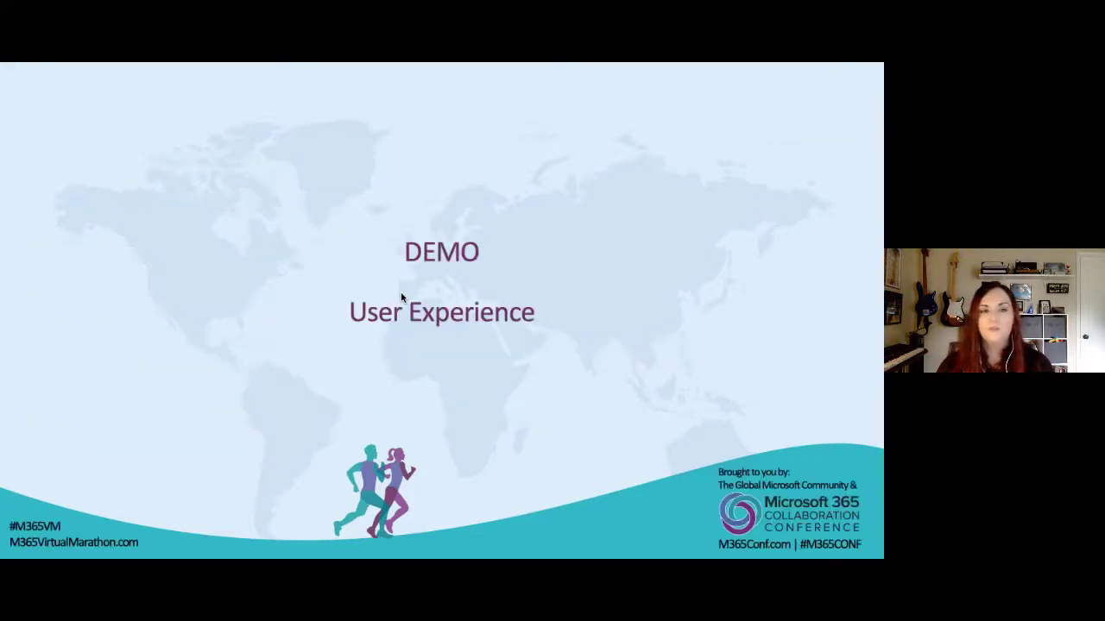
{"action": "key", "text": "Right"}
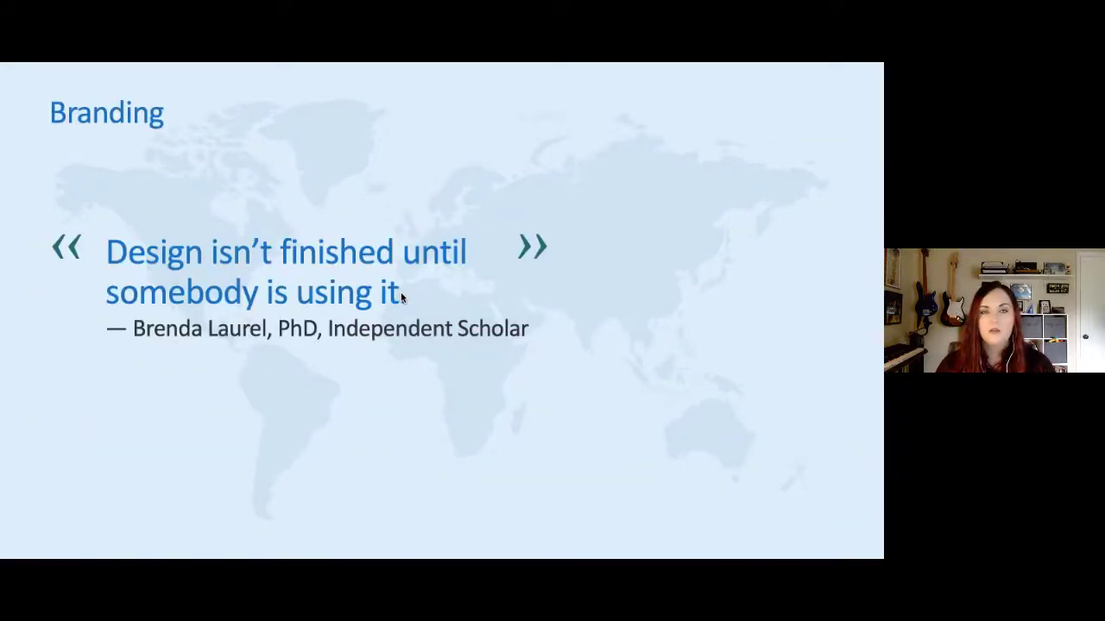
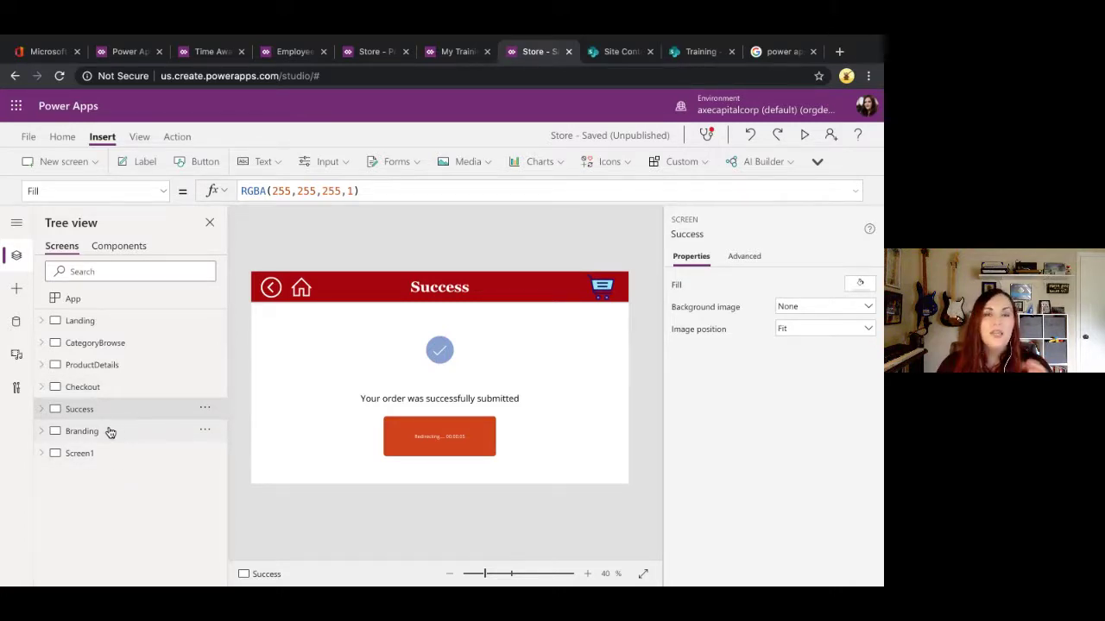
Step: Open the Branding screen and inspect the light green swatch's colour choices
{"action": "left_click", "coordinate": [110, 431]}
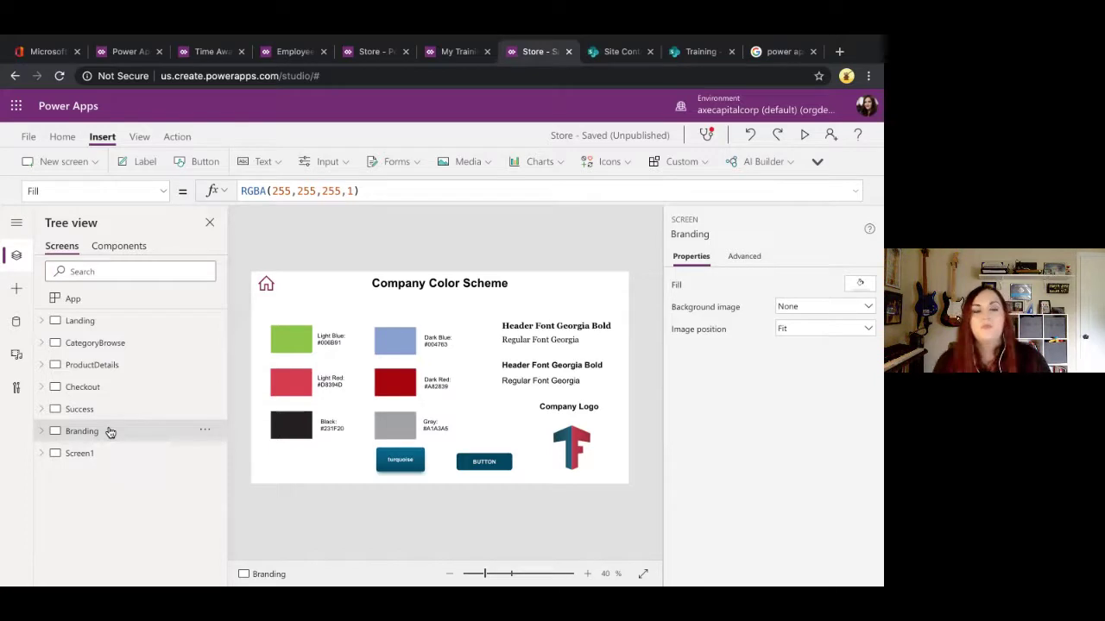
{"action": "left_click", "coordinate": [285, 328]}
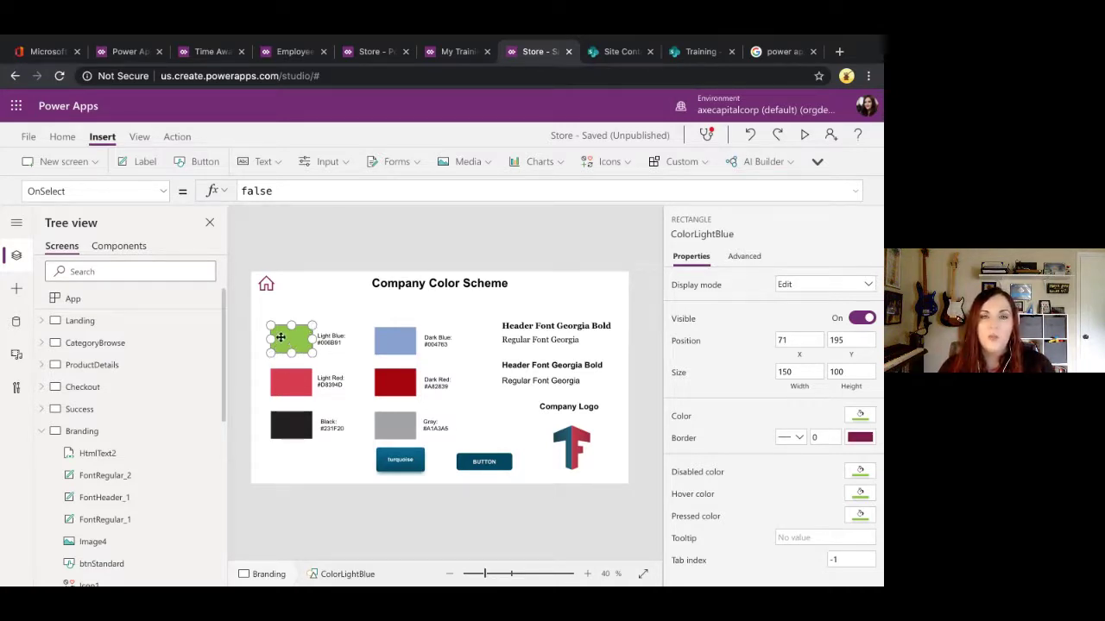
{"action": "left_click", "coordinate": [860, 414]}
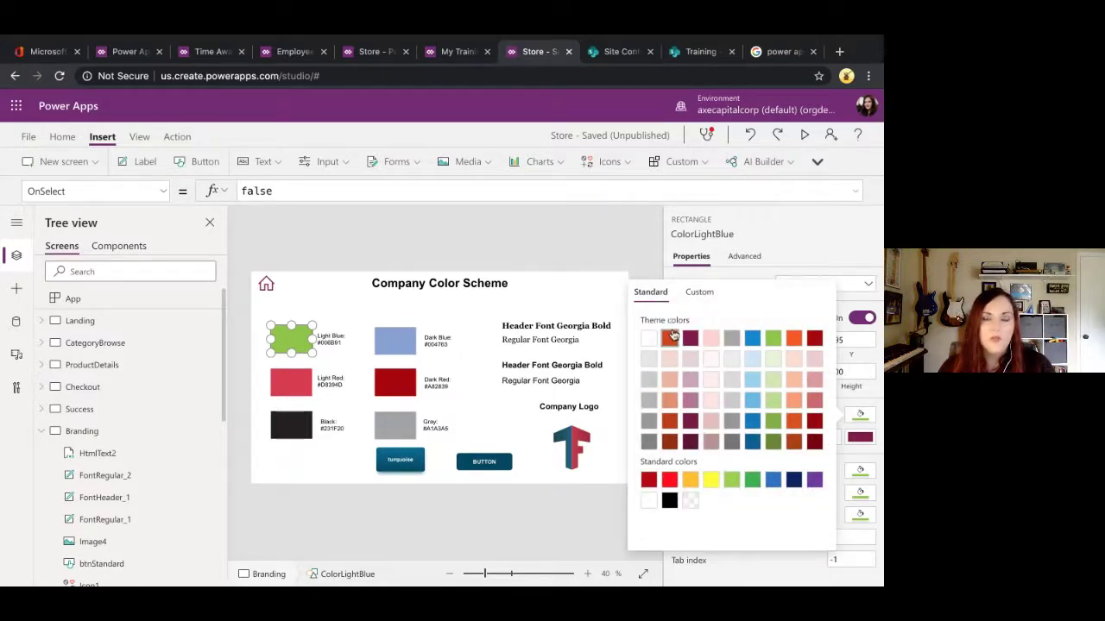
Step: Inspect the Georgia Bold, Georgia Regular and Arial font labels
{"action": "left_click", "coordinate": [573, 328]}
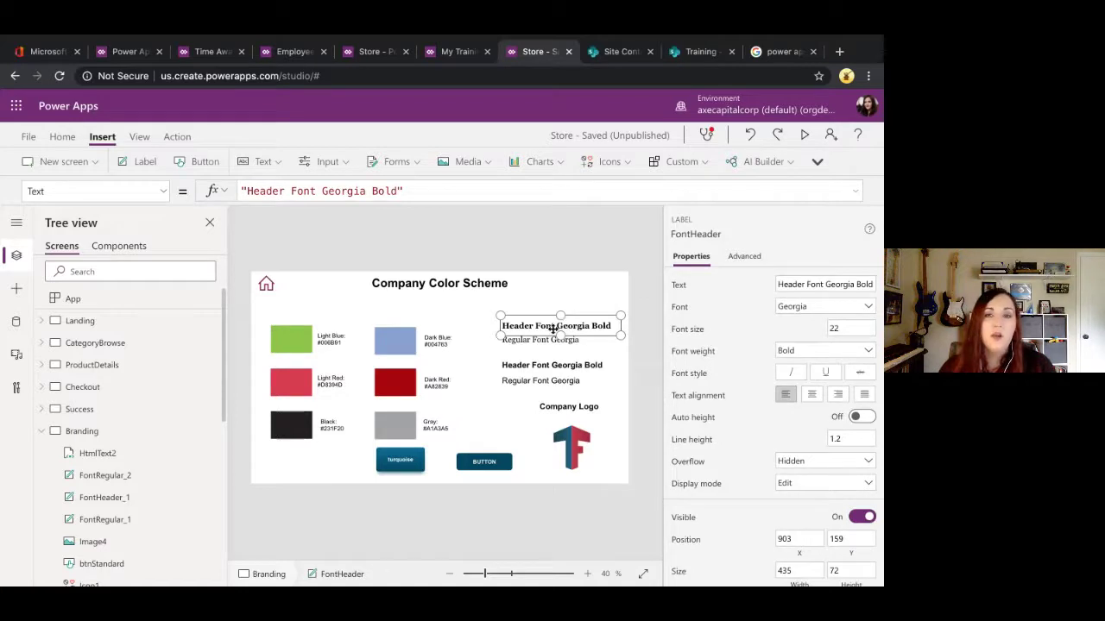
{"action": "left_click", "coordinate": [546, 367]}
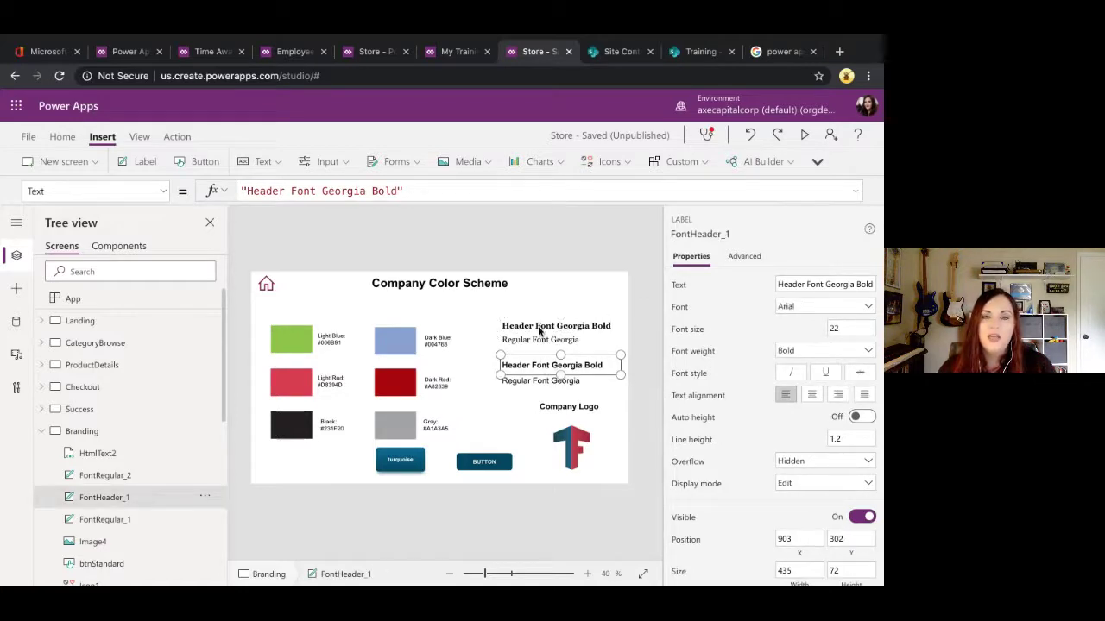
{"action": "left_click", "coordinate": [540, 333]}
{"action": "left_click", "coordinate": [536, 342]}
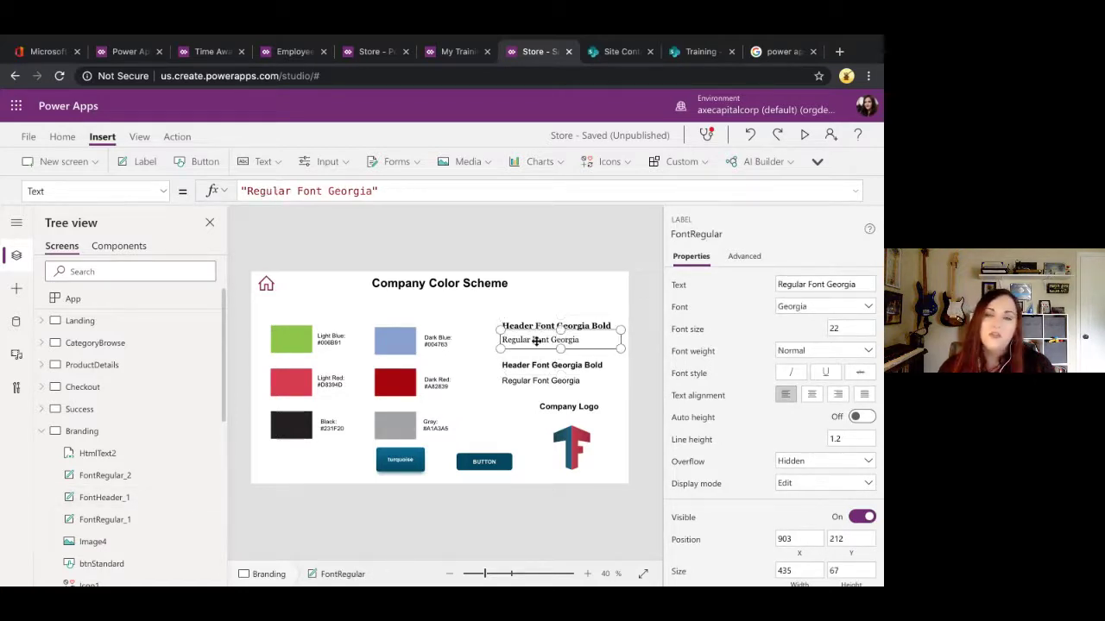
{"action": "left_click", "coordinate": [542, 368]}
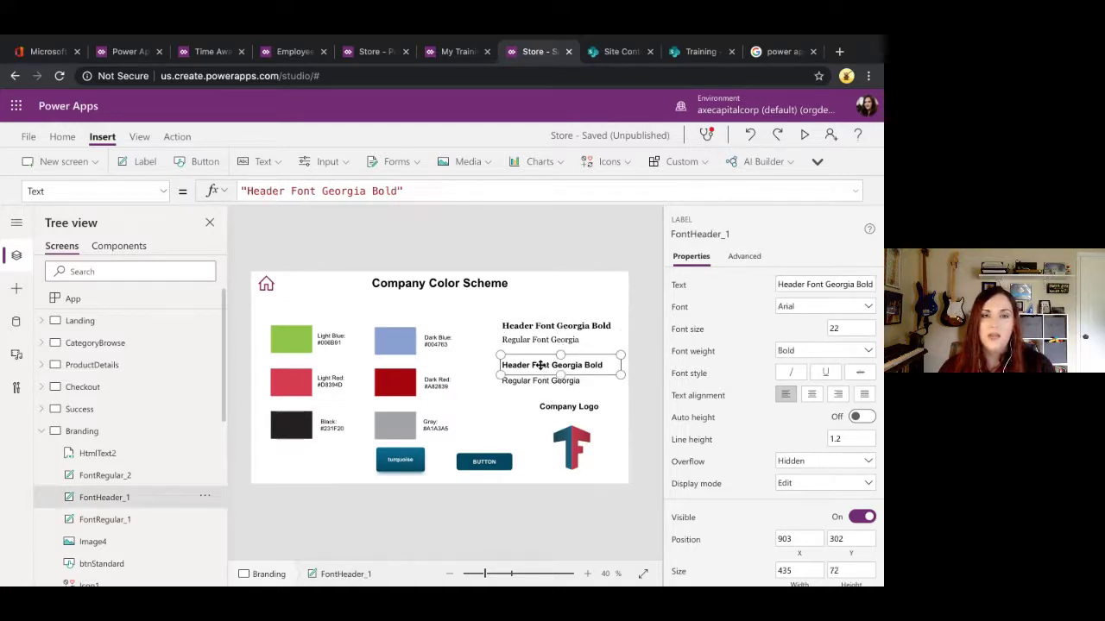
Step: Inspect the company logo and the dark and turquoise buttons, then show the app's OnStart formula
{"action": "left_click", "coordinate": [561, 445]}
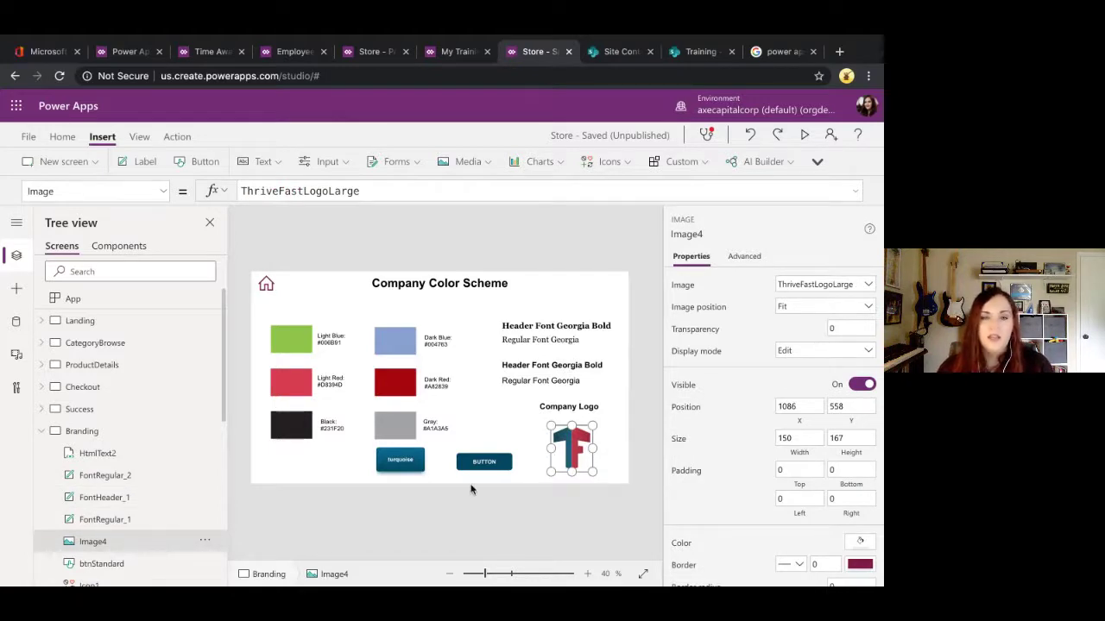
{"action": "left_click", "coordinate": [507, 472]}
{"action": "left_click", "coordinate": [504, 467]}
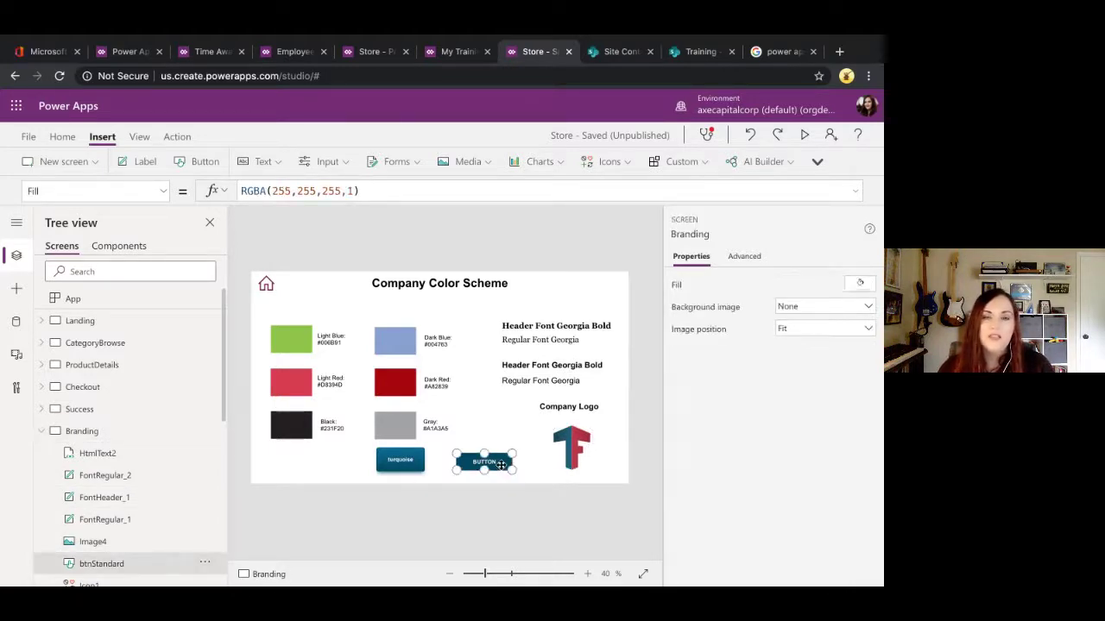
{"action": "left_click", "coordinate": [420, 470]}
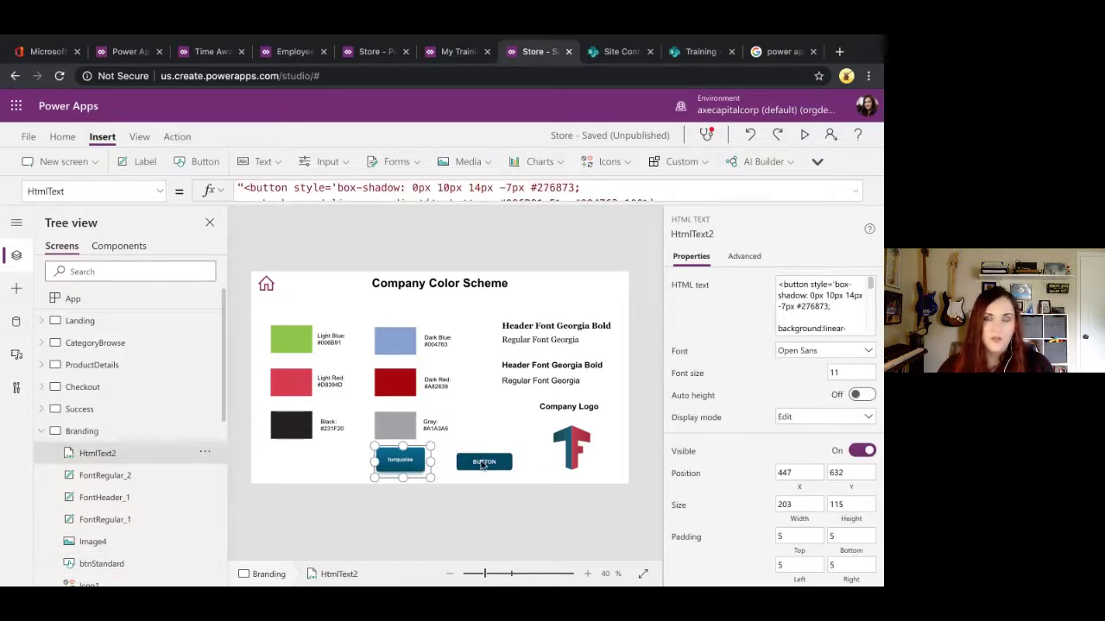
{"action": "left_click", "coordinate": [417, 246]}
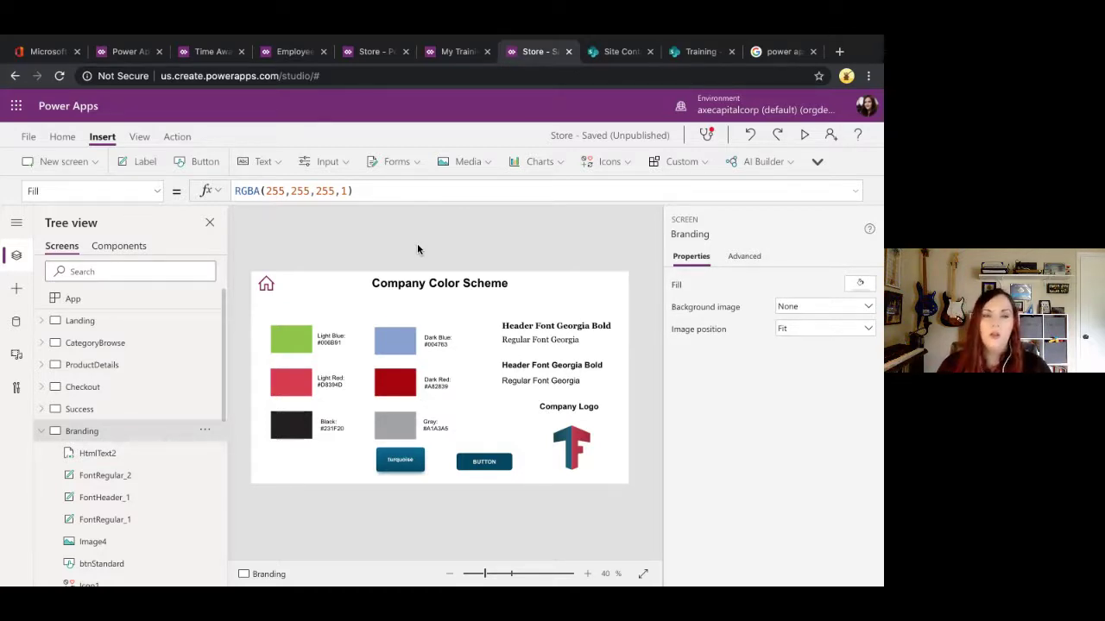
{"action": "left_click", "coordinate": [112, 301]}
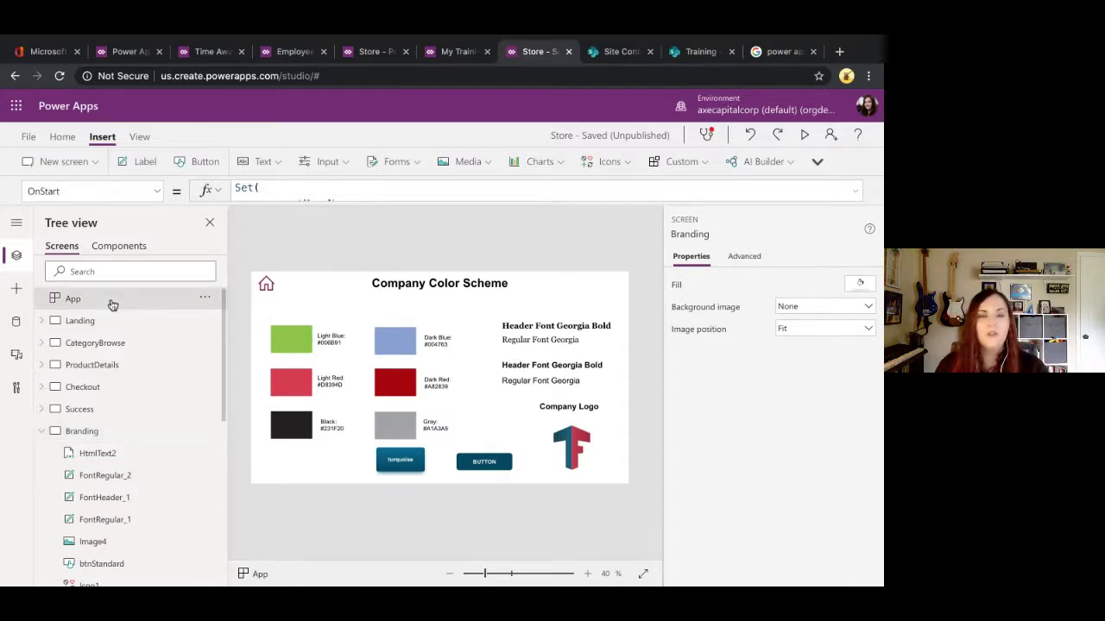
Step: Expand and review the OnStart Set() record defining tfTheme colours such as tfLightBlue
{"action": "left_click", "coordinate": [859, 189]}
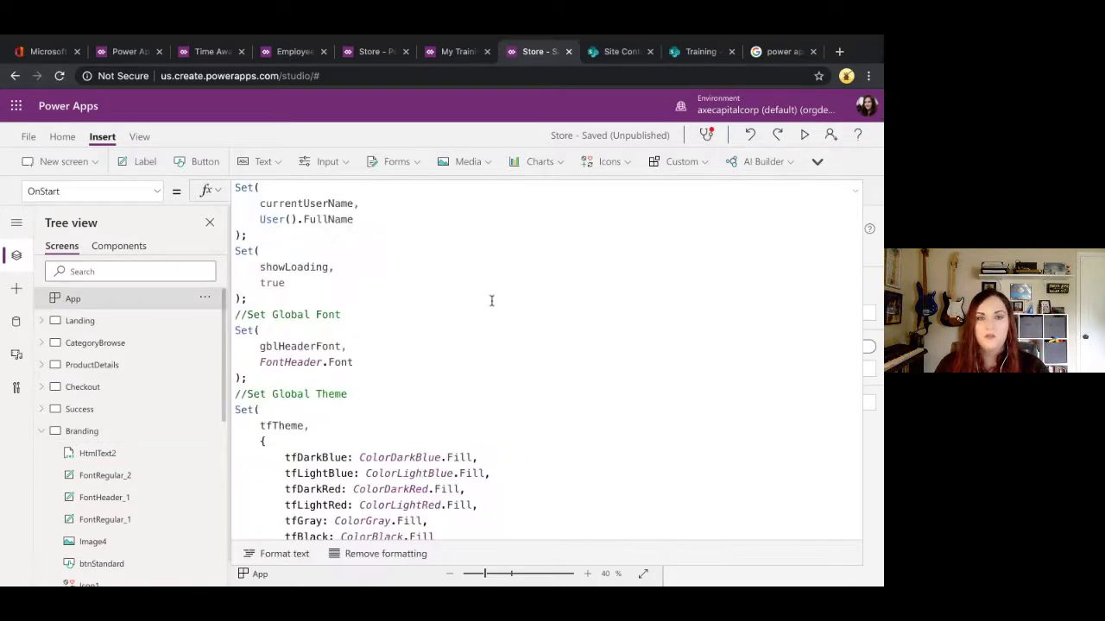
{"action": "scroll", "coordinate": [484, 346], "scroll_direction": "down", "scroll_amount": 2}
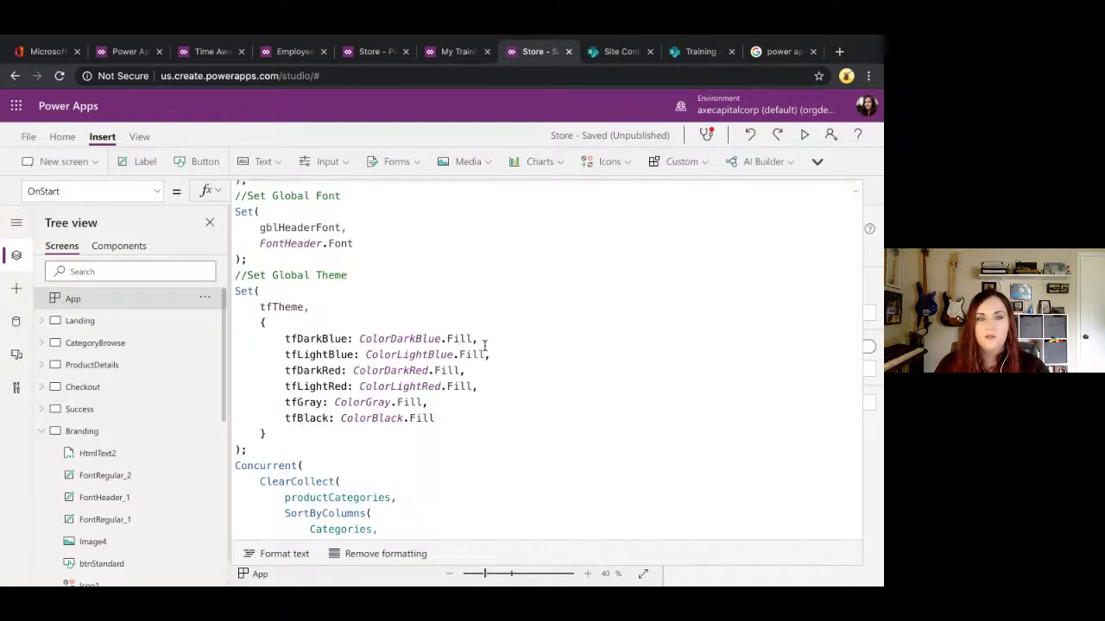
{"action": "left_click", "coordinate": [328, 291]}
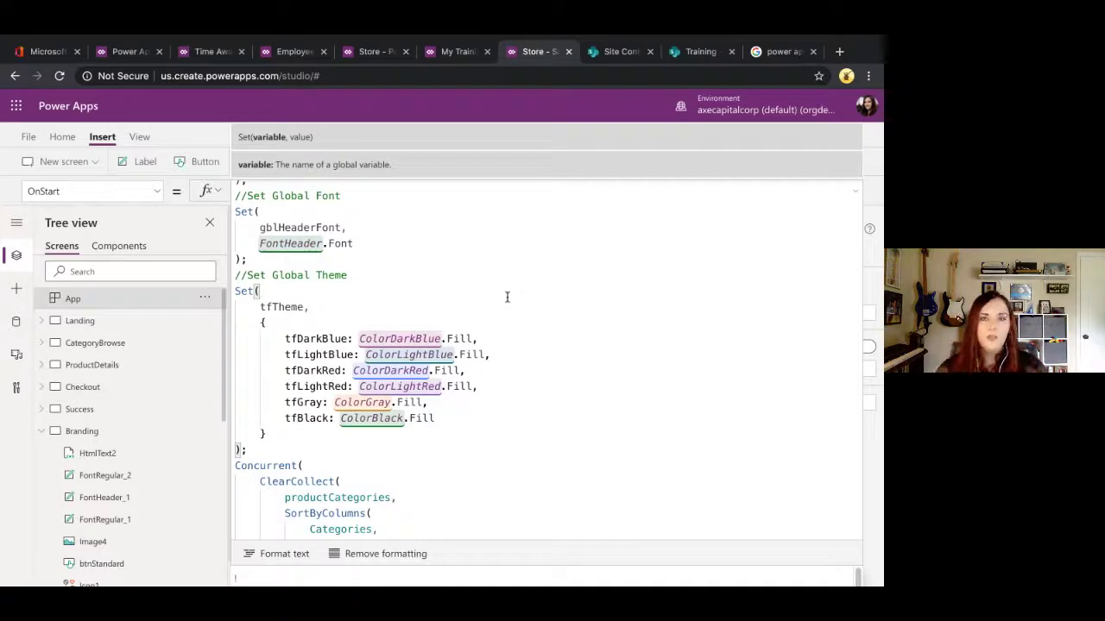
{"action": "left_click", "coordinate": [475, 339]}
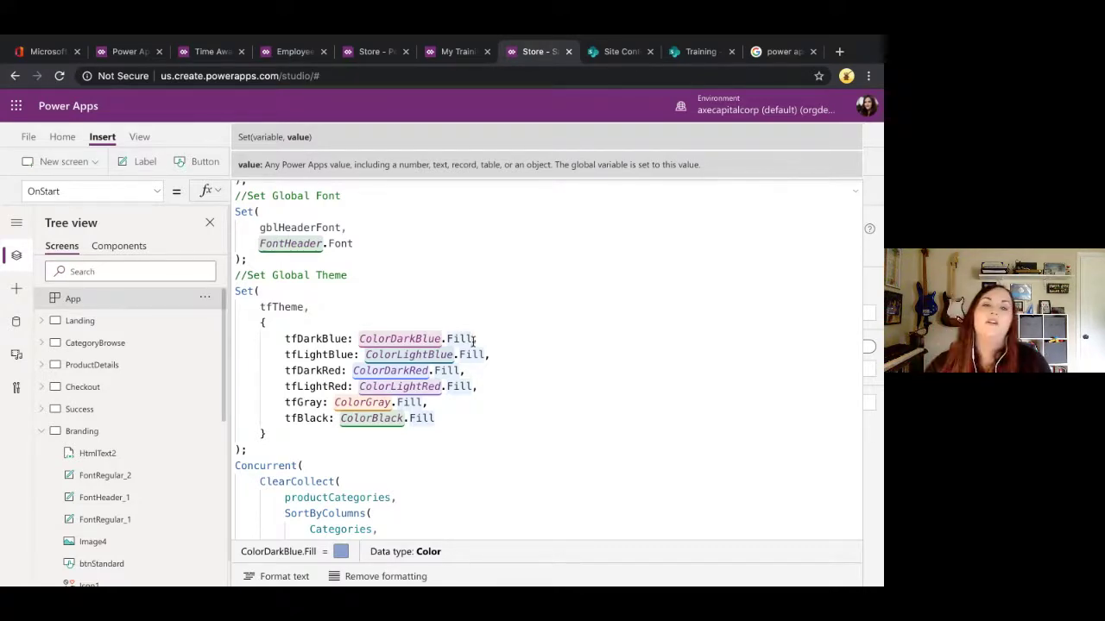
{"action": "left_click", "coordinate": [325, 324]}
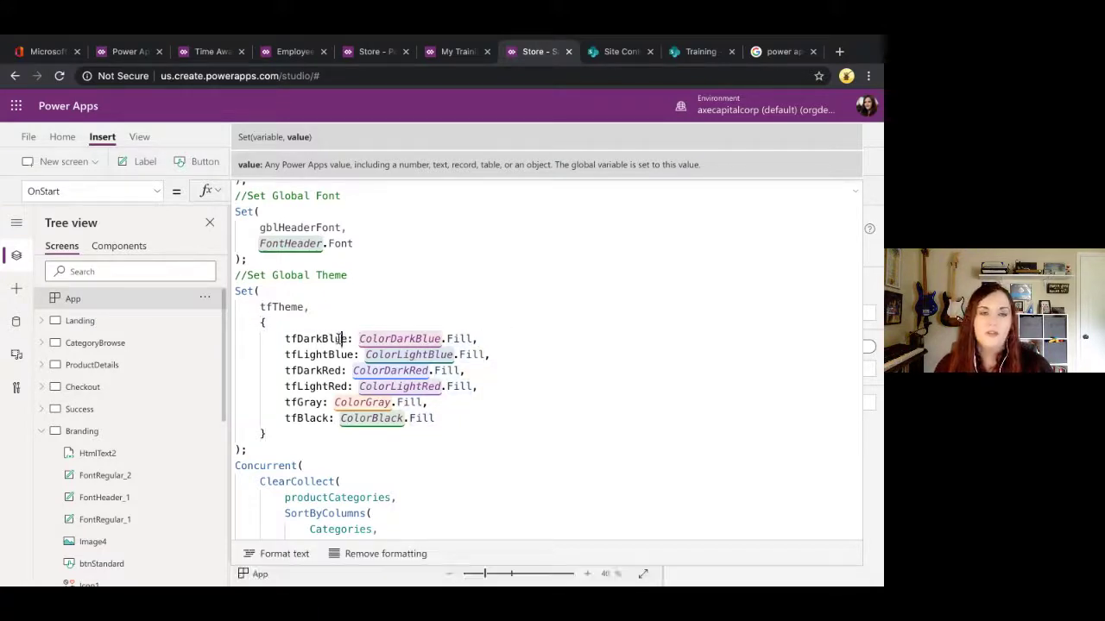
{"action": "left_click", "coordinate": [336, 355]}
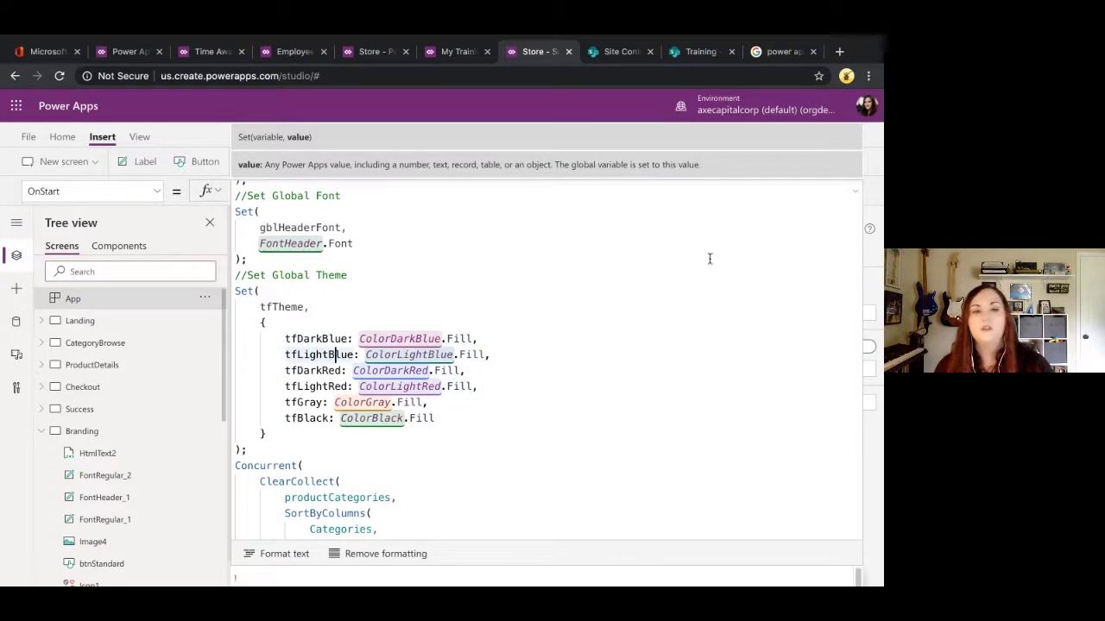
Step: Collapse the formula bar and run OnStart to load the tfTheme variable
{"action": "left_click", "coordinate": [858, 199]}
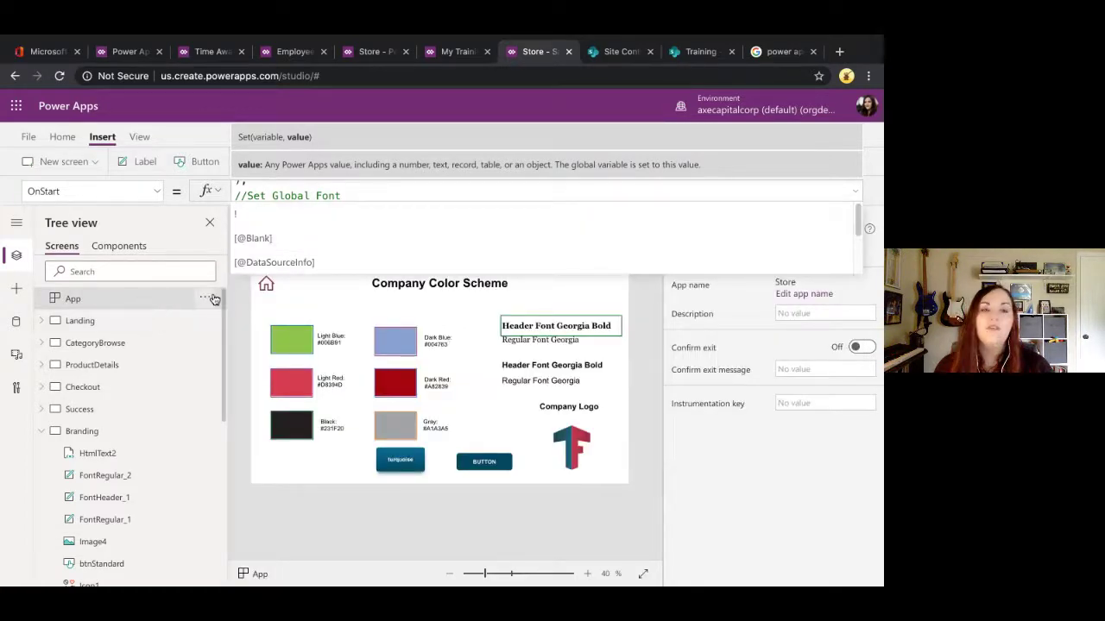
{"action": "left_click", "coordinate": [214, 299]}
{"action": "left_click", "coordinate": [87, 320]}
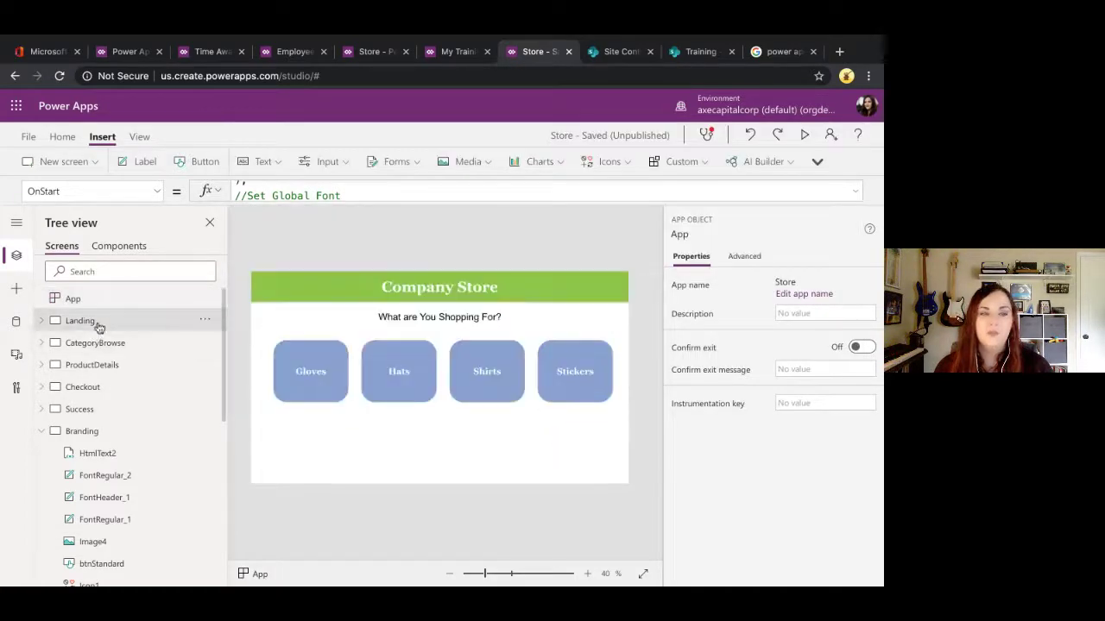
Step: Select the Company Store header label and pick its Fill property
{"action": "left_click", "coordinate": [278, 287]}
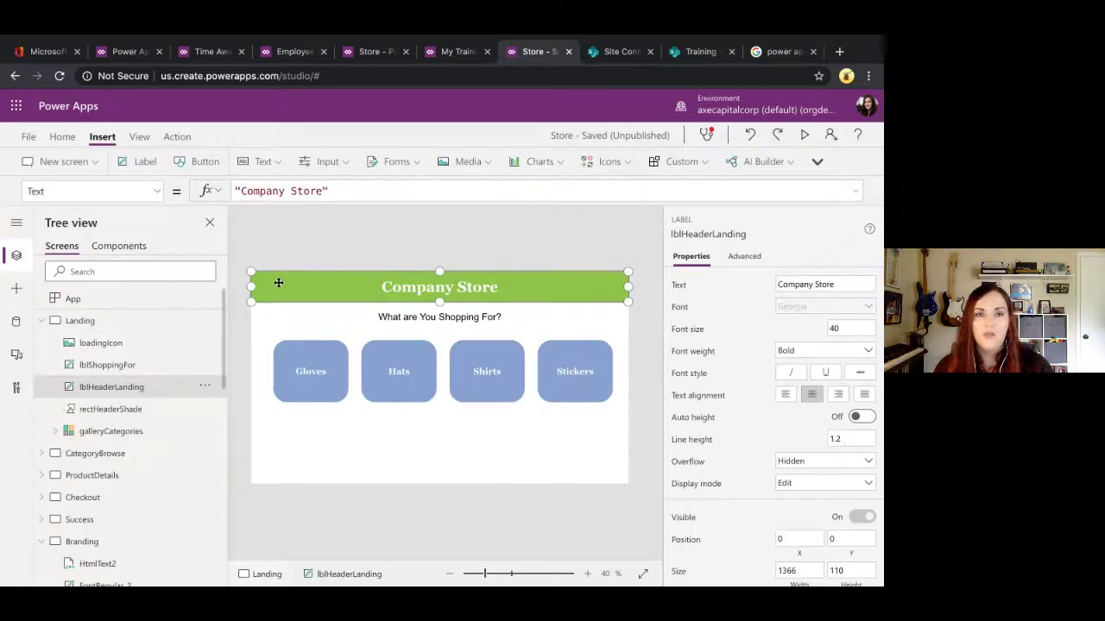
{"action": "left_click", "coordinate": [160, 191]}
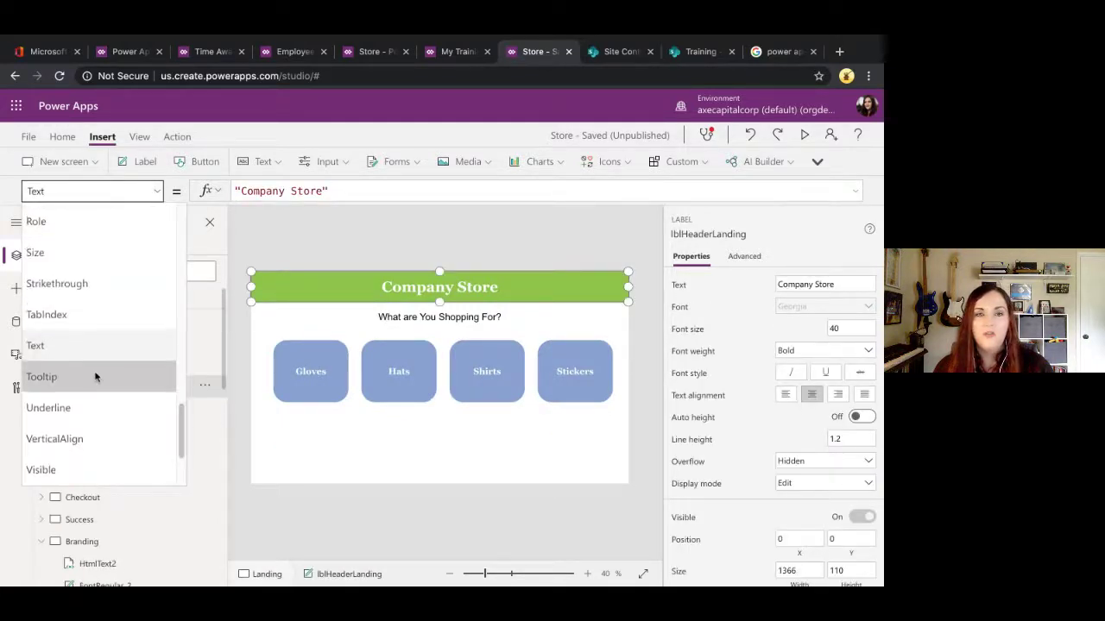
{"action": "scroll", "coordinate": [95, 380], "scroll_direction": "up", "scroll_amount": 10}
{"action": "scroll", "coordinate": [86, 432], "scroll_direction": "up", "scroll_amount": 2}
{"action": "scroll", "coordinate": [87, 432], "scroll_direction": "down", "scroll_amount": 3}
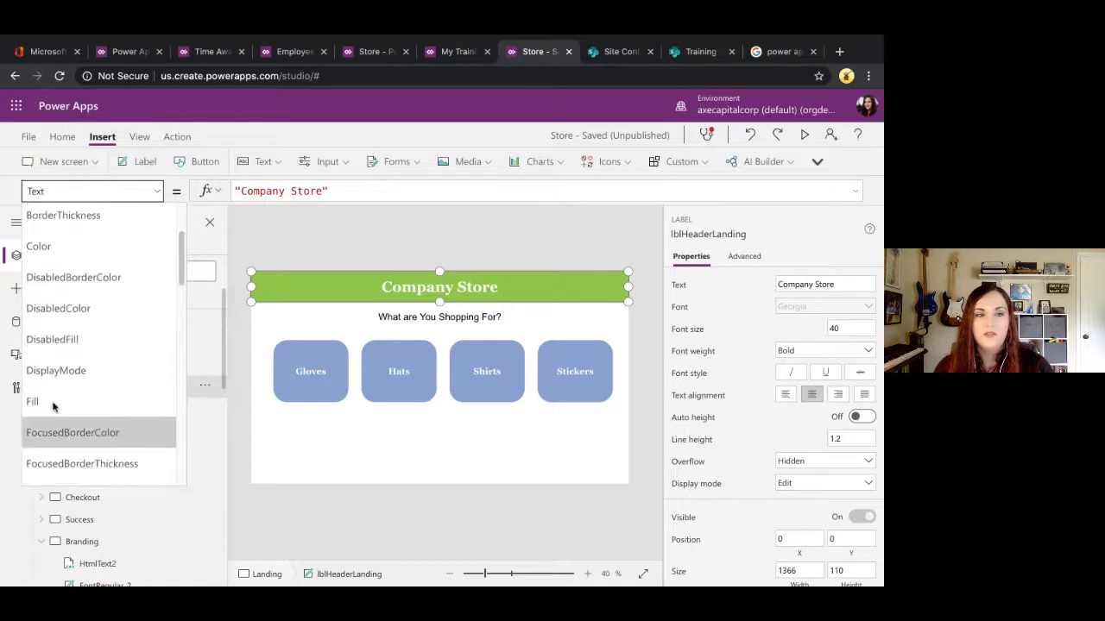
{"action": "left_click", "coordinate": [52, 400]}
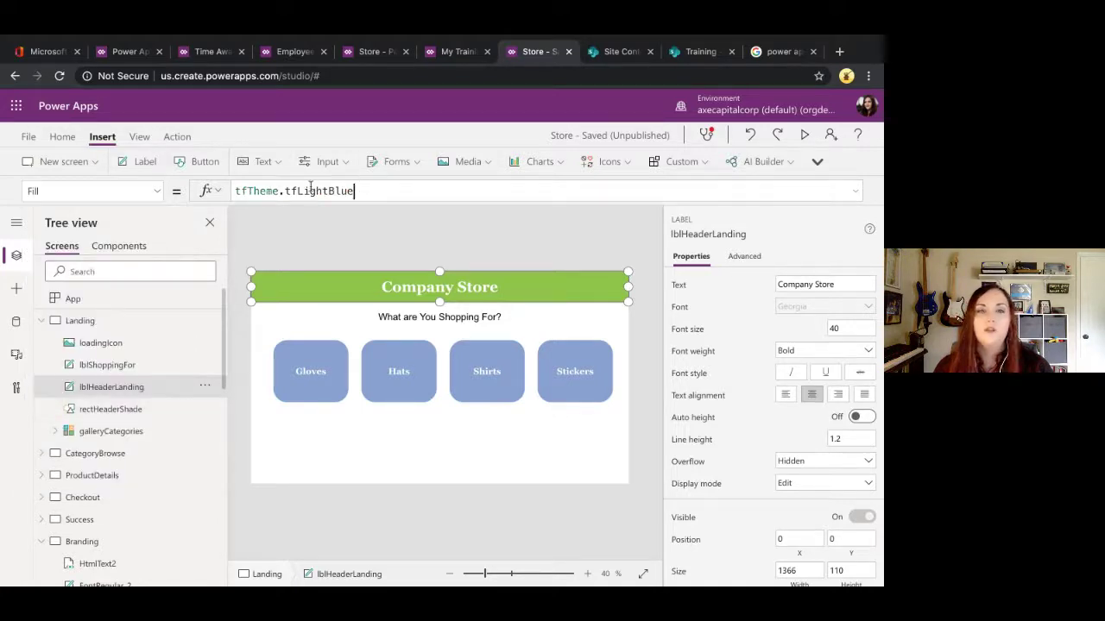
Step: Replace the tfTheme.tfLightBlue fill with tfTheme.tfDarkRed
{"action": "left_click_drag", "start_coordinate": [354, 191], "coordinate": [214, 192]}
{"action": "key", "text": "BackSpace"}
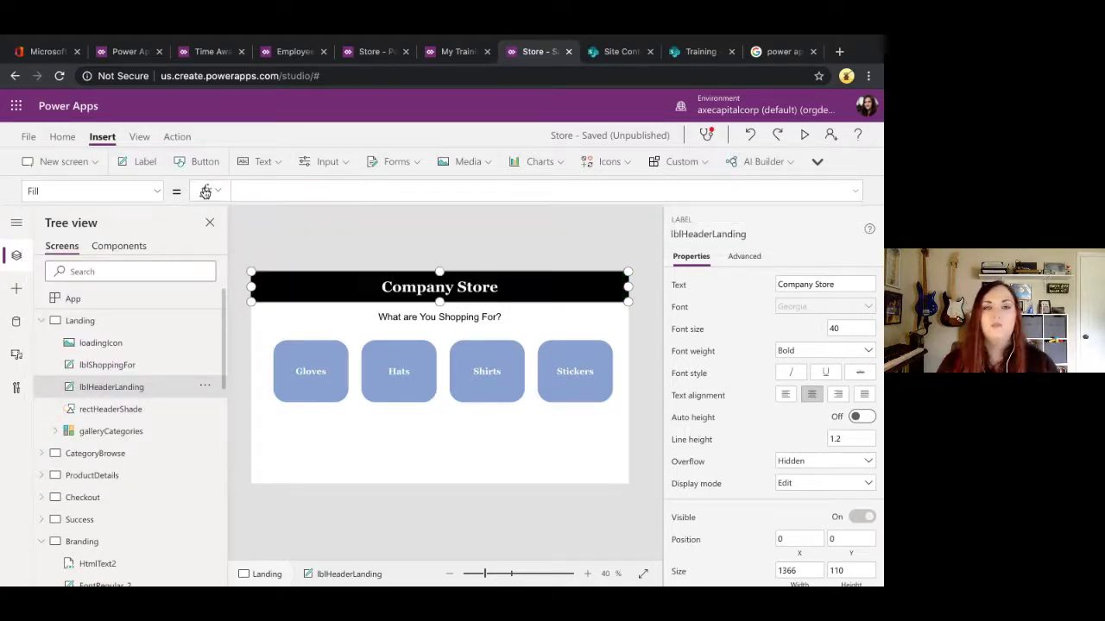
{"action": "type", "text": "Blue"}
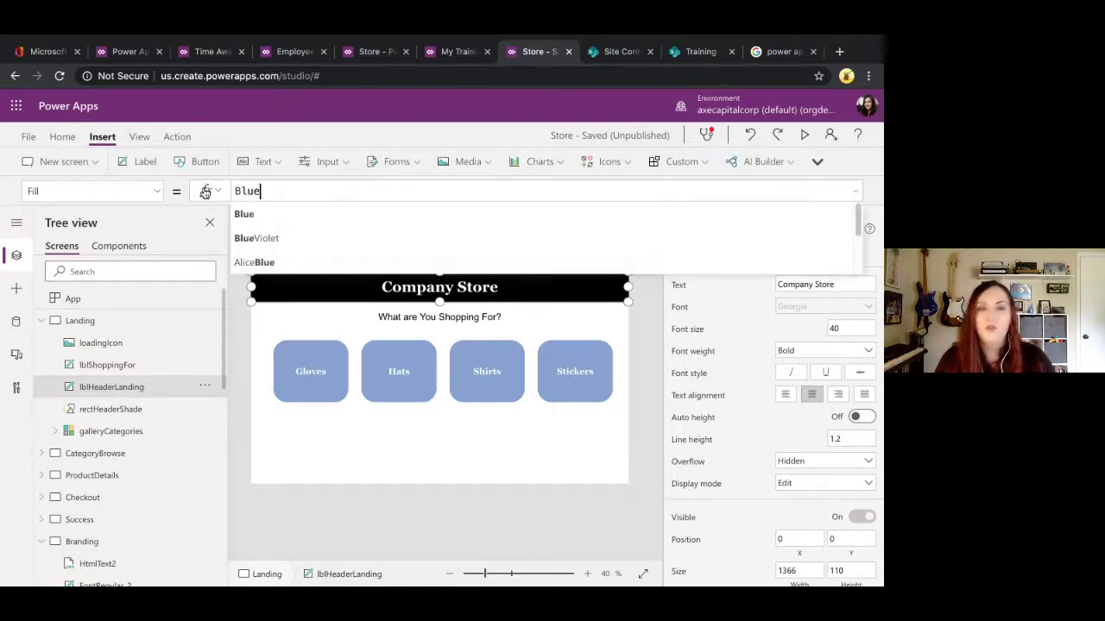
{"action": "key", "text": "BackSpace"}
{"action": "key", "text": "BackSpace"}
{"action": "key", "text": "BackSpace"}
{"action": "key", "text": "BackSpace"}
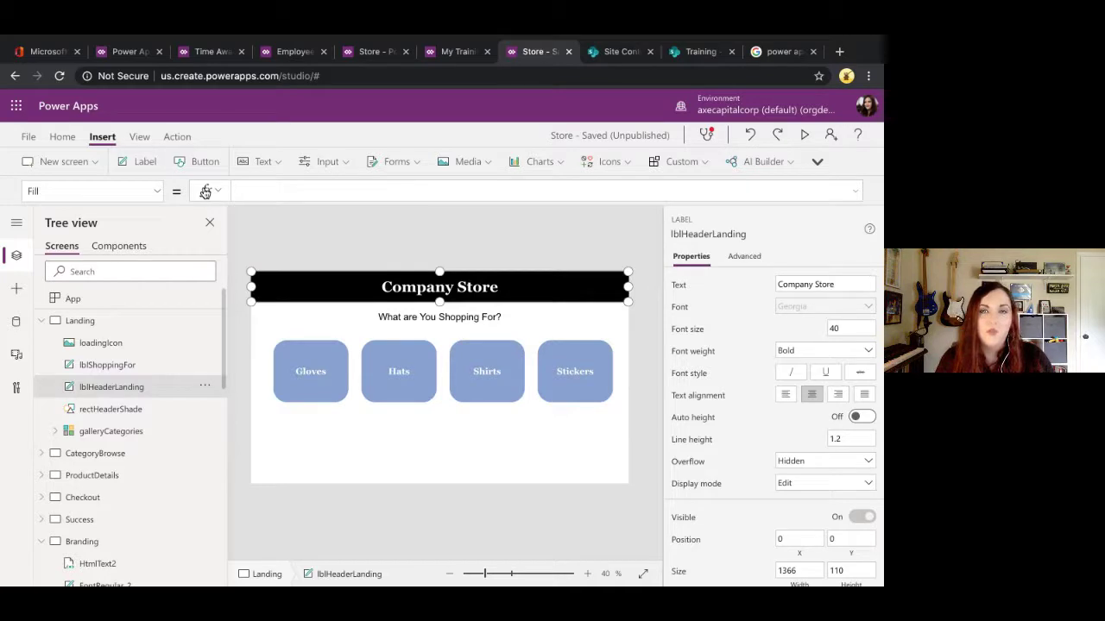
{"action": "type", "text": "tf"}
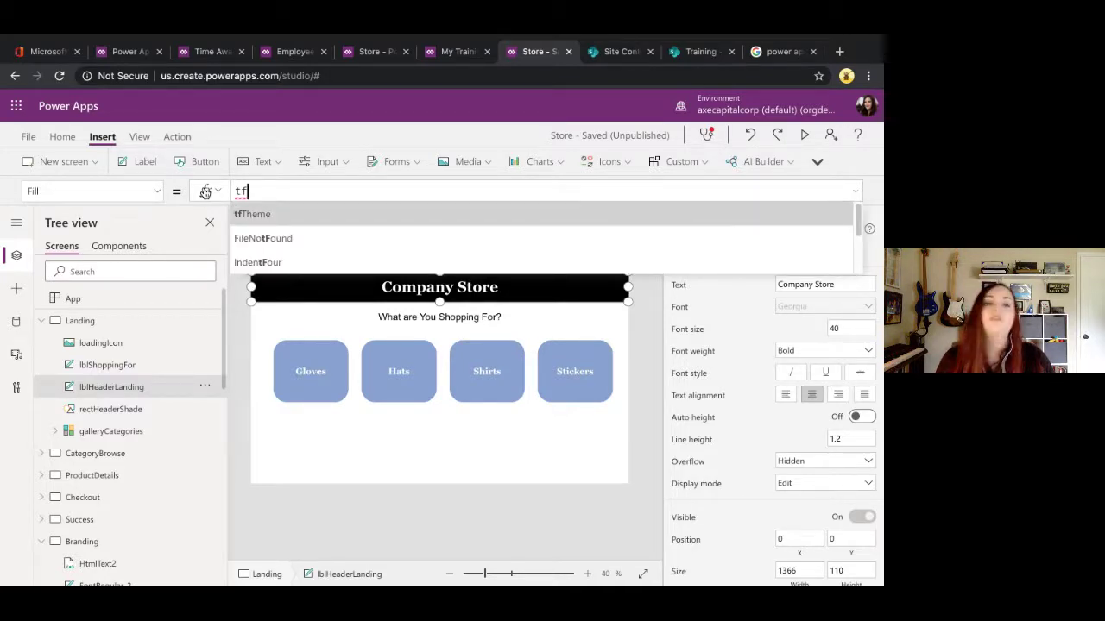
{"action": "key", "text": "Tab"}
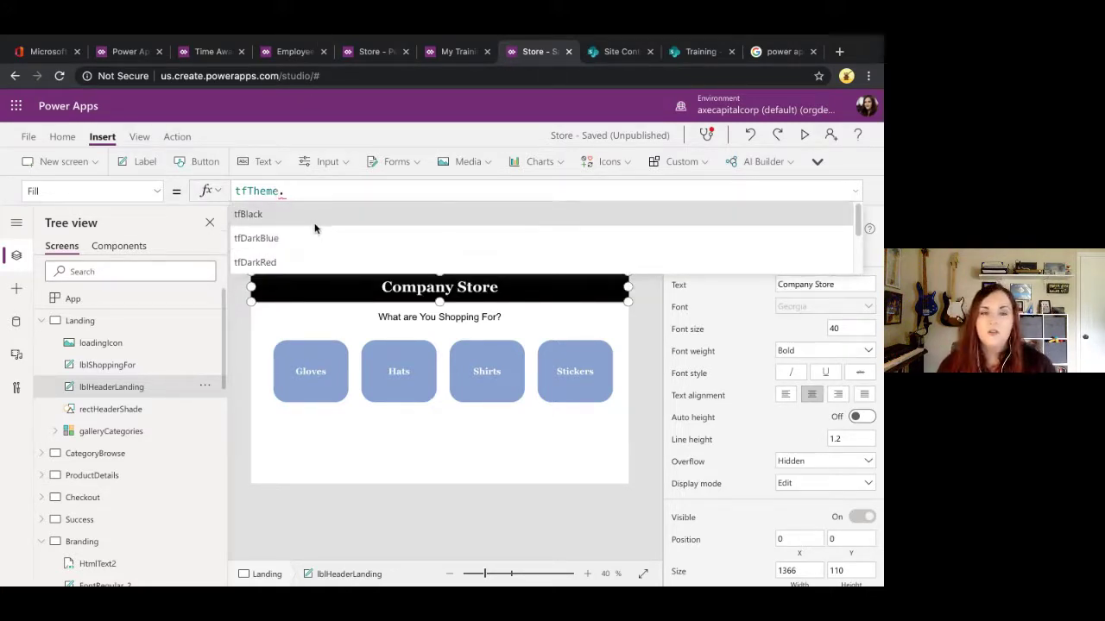
{"action": "left_click", "coordinate": [279, 264]}
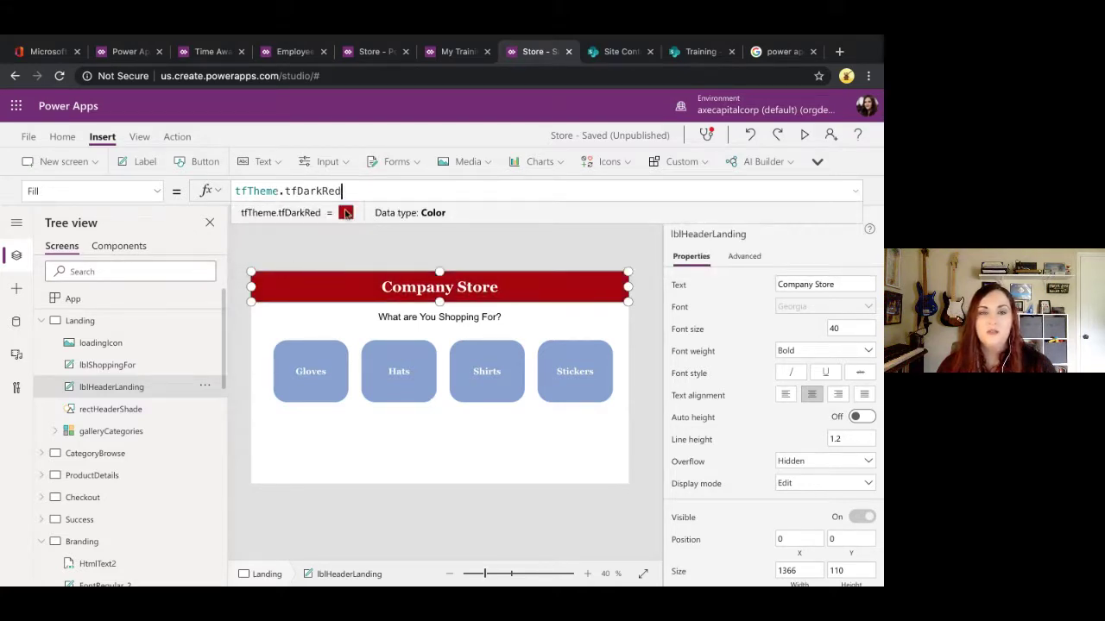
{"action": "left_click_drag", "start_coordinate": [353, 189], "coordinate": [236, 186]}
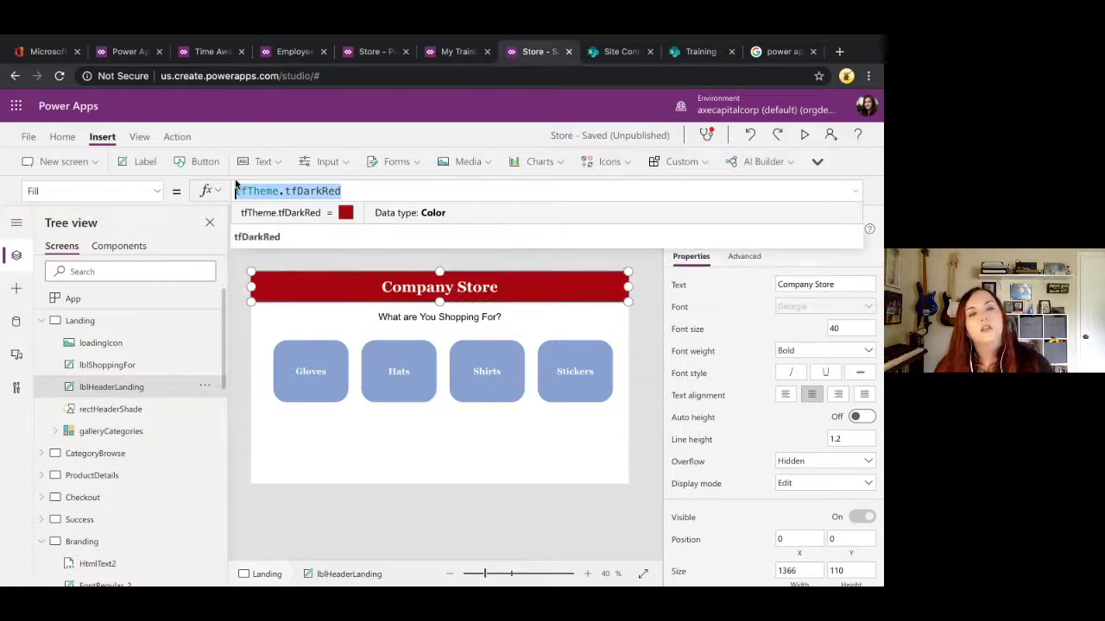
{"action": "left_click", "coordinate": [112, 453]}
Step: Select the Stickers screen's header label and pick its Fill property
{"action": "left_click", "coordinate": [340, 285]}
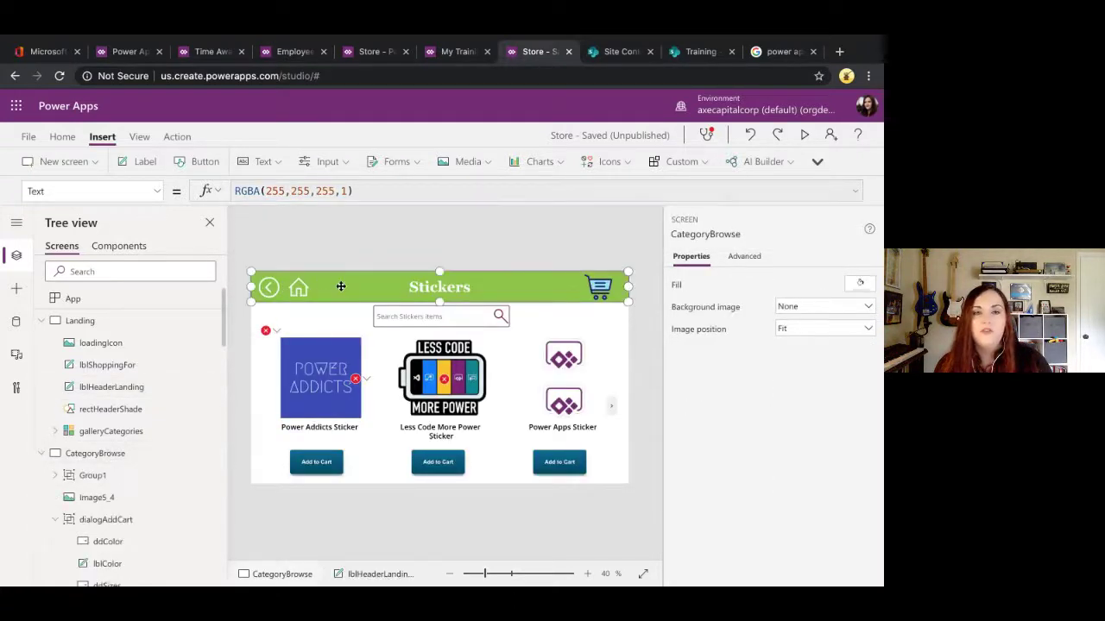
{"action": "left_click", "coordinate": [158, 190]}
{"action": "scroll", "coordinate": [95, 302], "scroll_direction": "up", "scroll_amount": 5}
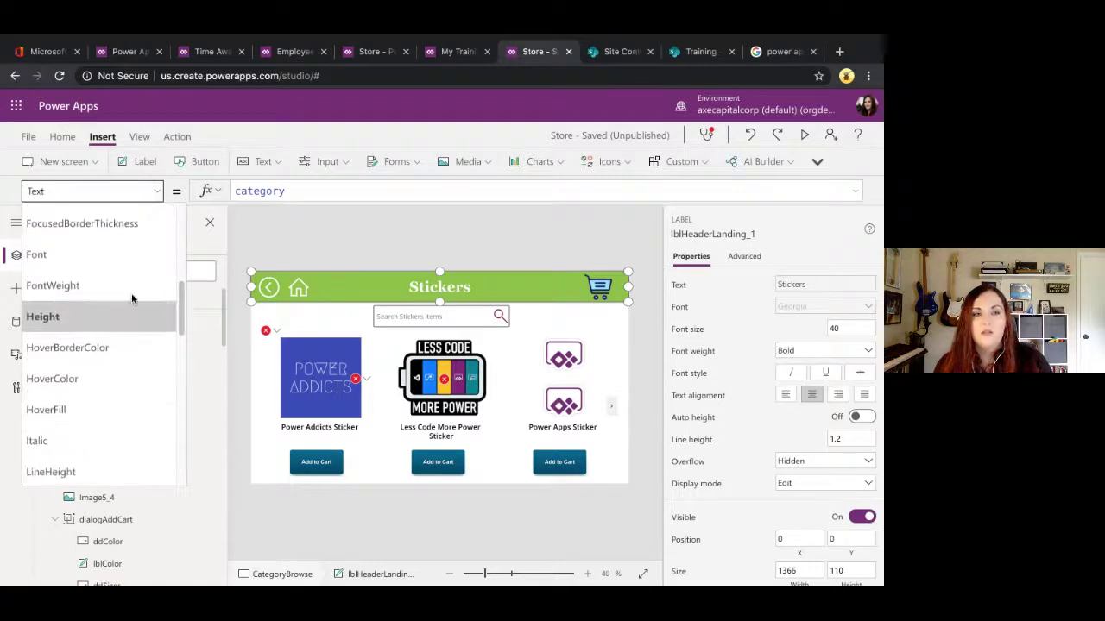
{"action": "scroll", "coordinate": [69, 405], "scroll_direction": "up", "scroll_amount": 3}
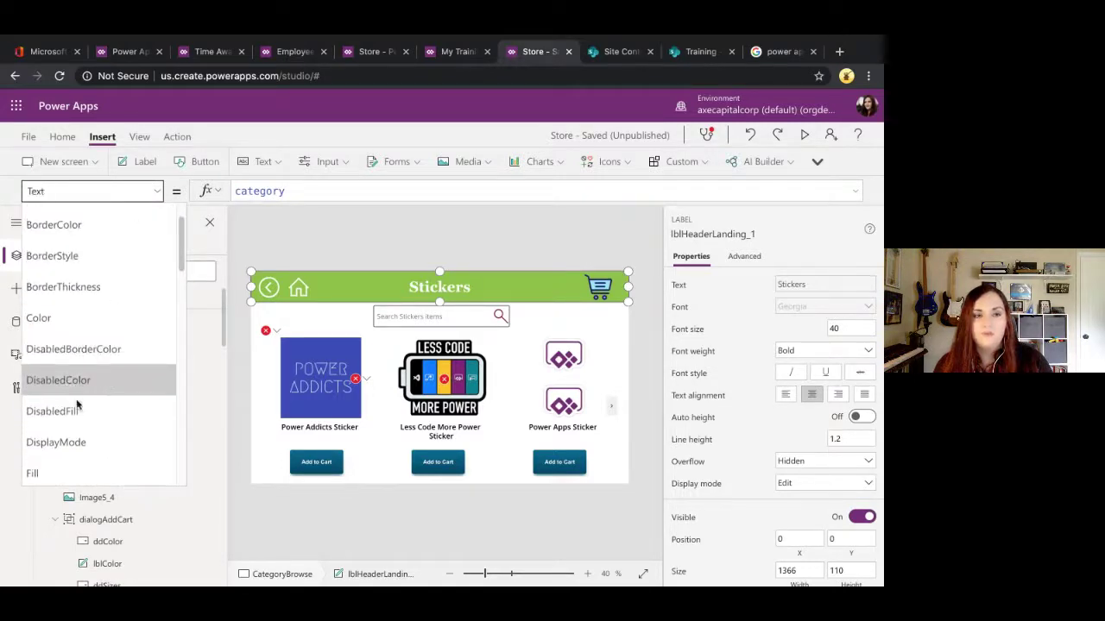
{"action": "left_click", "coordinate": [71, 473]}
Step: Replace tfLightBlue with tfDarkRed in the fill, then collapse the Landing and CategoryBrowse nodes
{"action": "left_click_drag", "start_coordinate": [388, 193], "coordinate": [235, 191]}
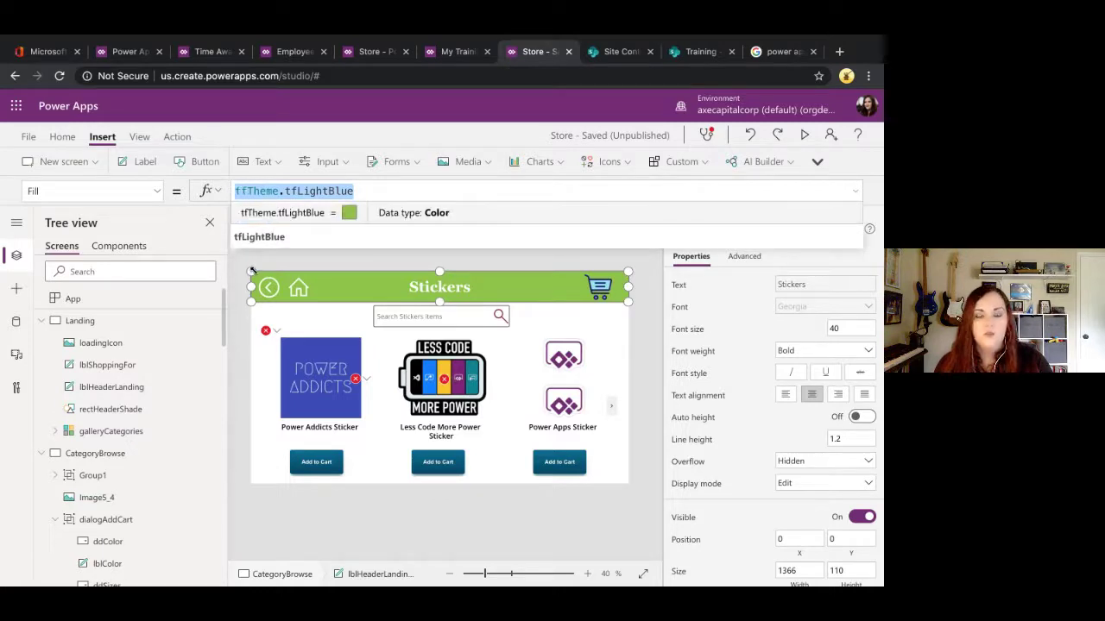
{"action": "left_click", "coordinate": [365, 190]}
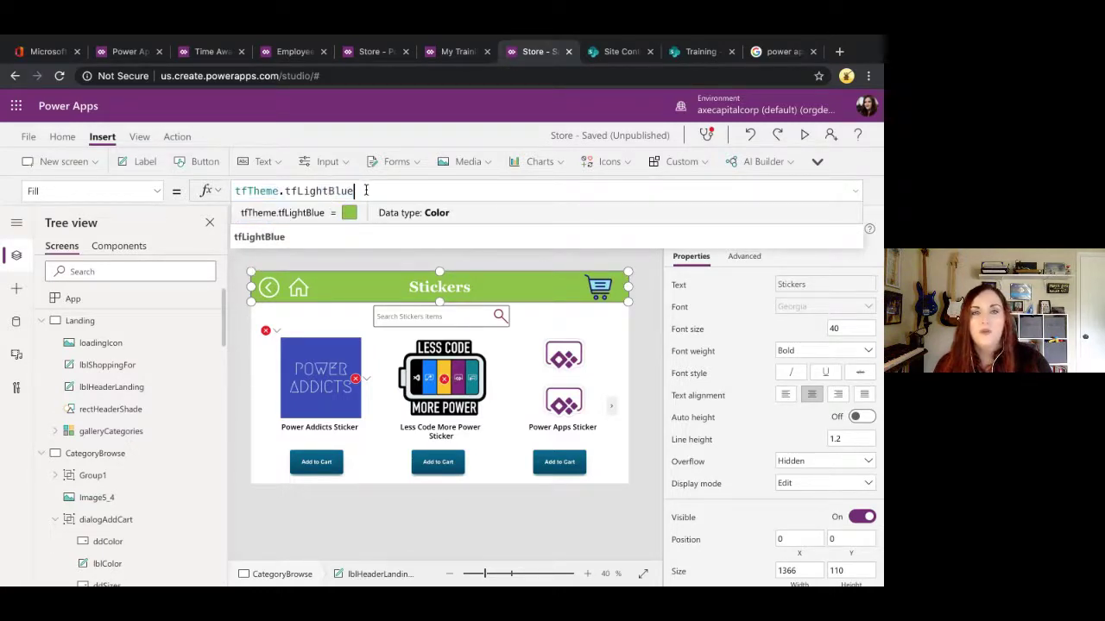
{"action": "left_click_drag", "start_coordinate": [365, 191], "coordinate": [288, 190]}
{"action": "key", "text": "BackSpace"}
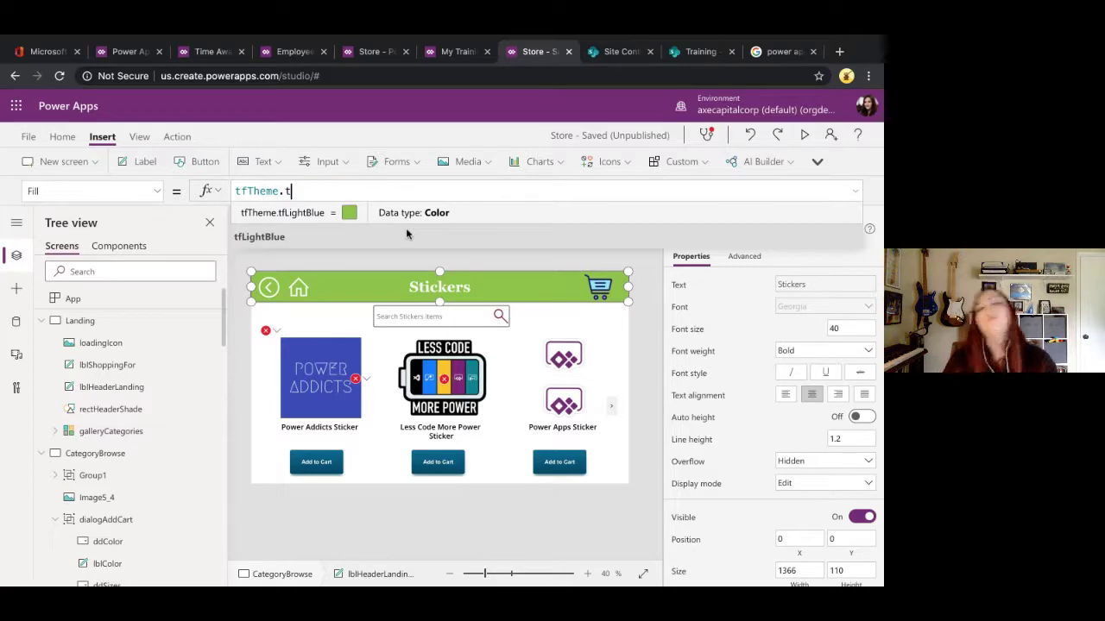
{"action": "key", "text": "BackSpace"}
{"action": "key", "text": "Down"}
{"action": "key", "text": "Down"}
{"action": "key", "text": "Down"}
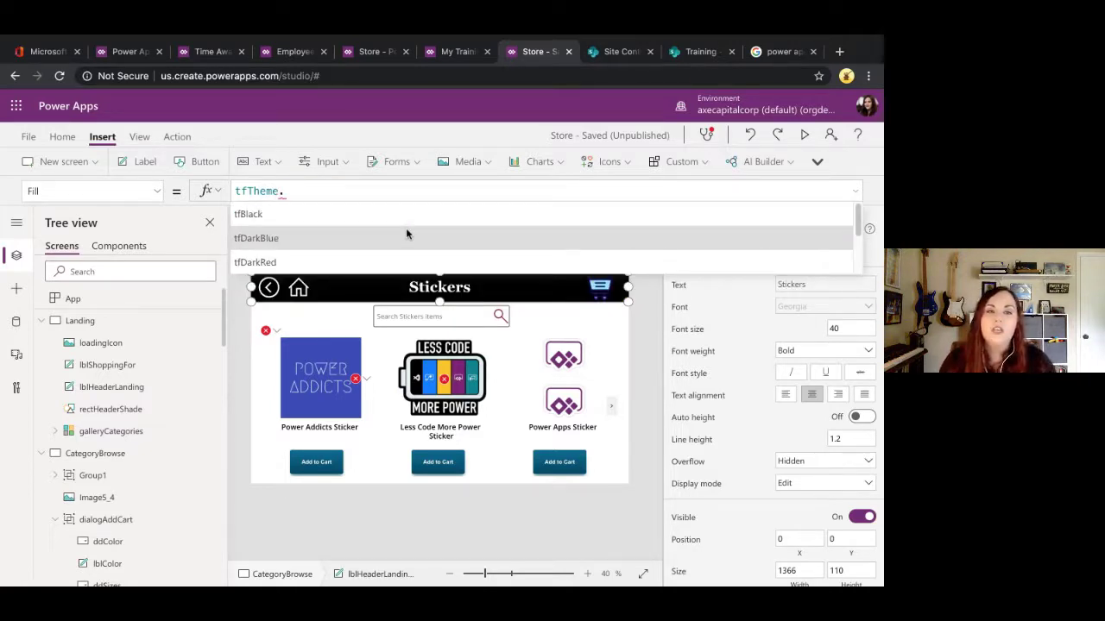
{"action": "key", "text": "Tab"}
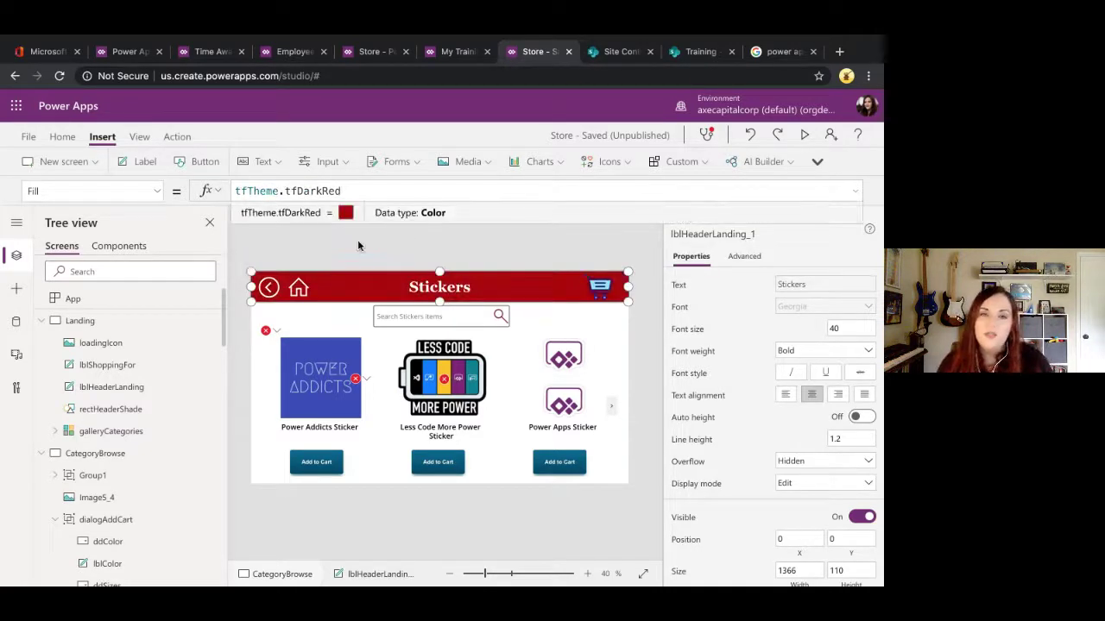
{"action": "left_click", "coordinate": [42, 320]}
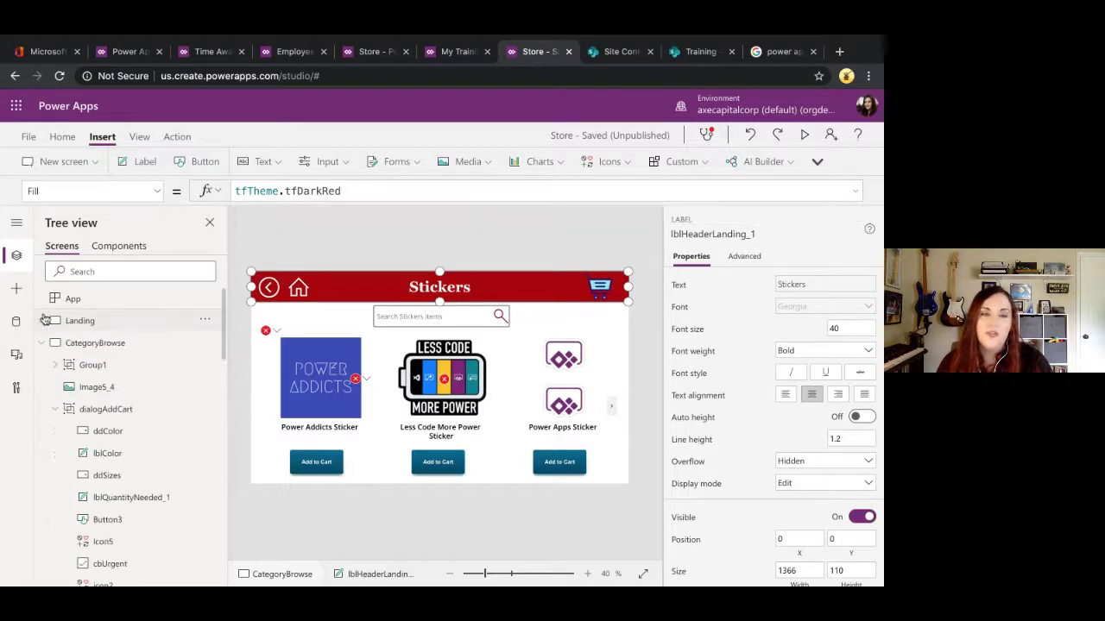
{"action": "left_click", "coordinate": [42, 342]}
Step: Check the ProductDetails, Checkout and Success screens, then select Branding's dark red swatch
{"action": "left_click", "coordinate": [86, 366]}
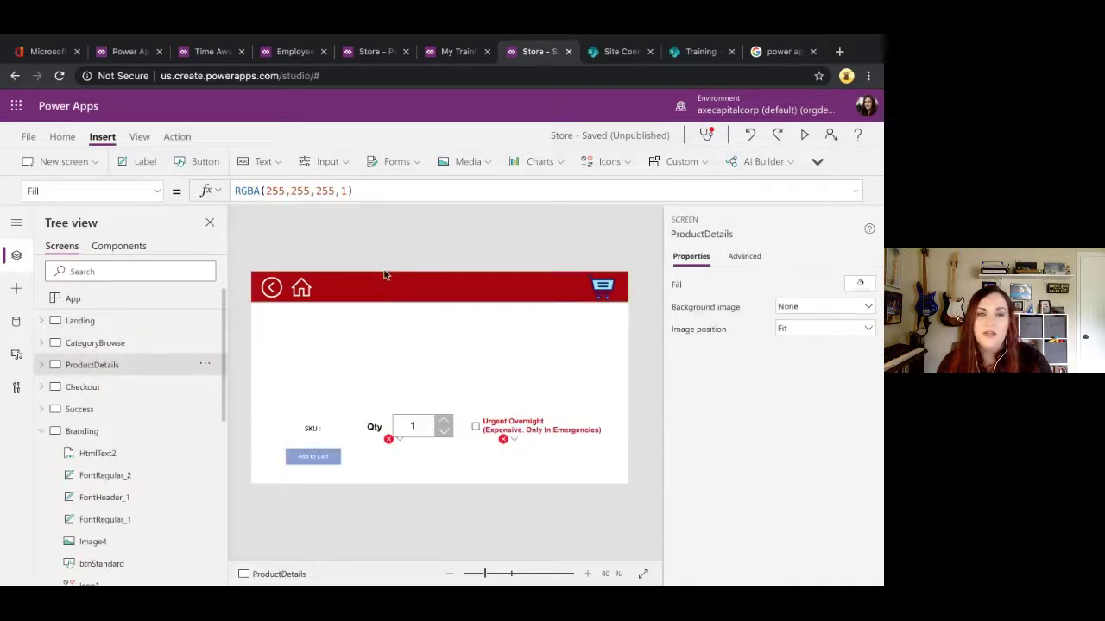
{"action": "left_click", "coordinate": [84, 390]}
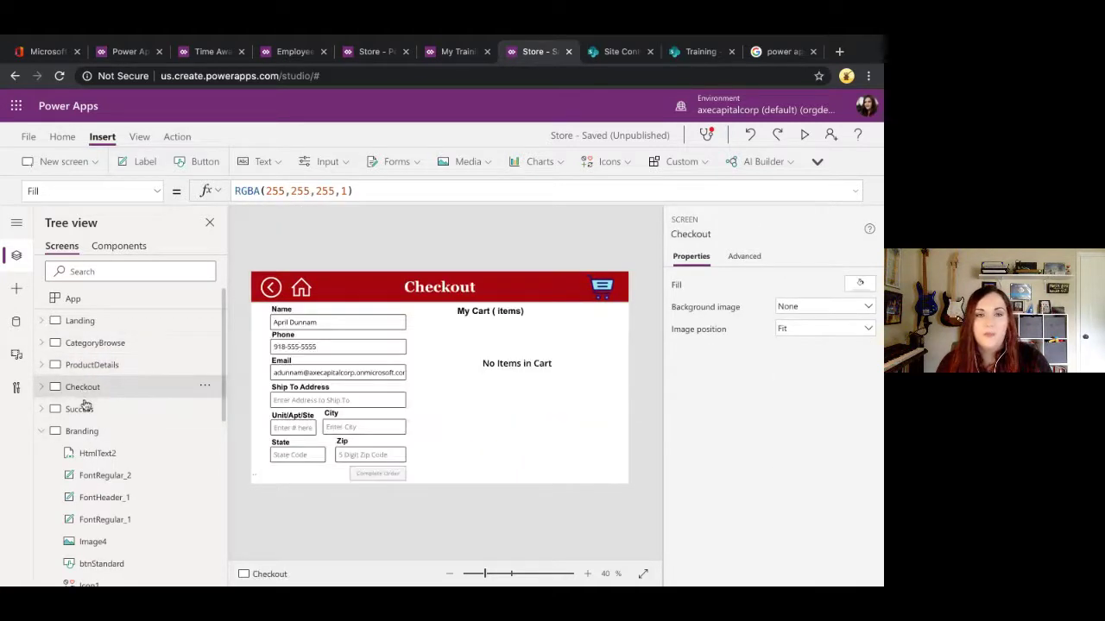
{"action": "left_click", "coordinate": [81, 411]}
{"action": "left_click", "coordinate": [78, 433]}
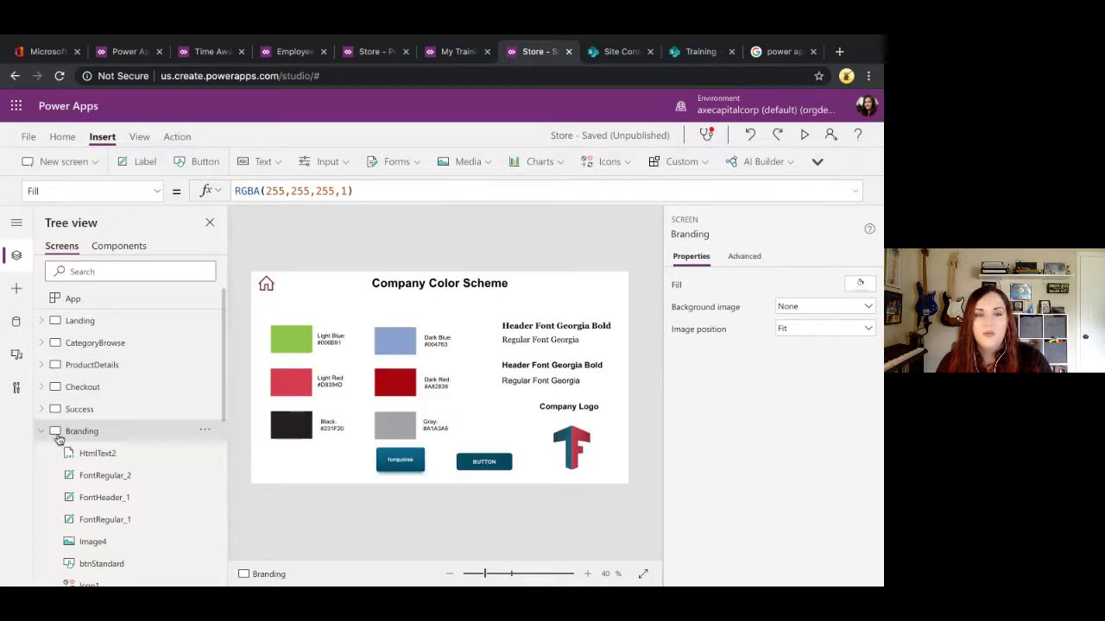
{"action": "left_click", "coordinate": [41, 431]}
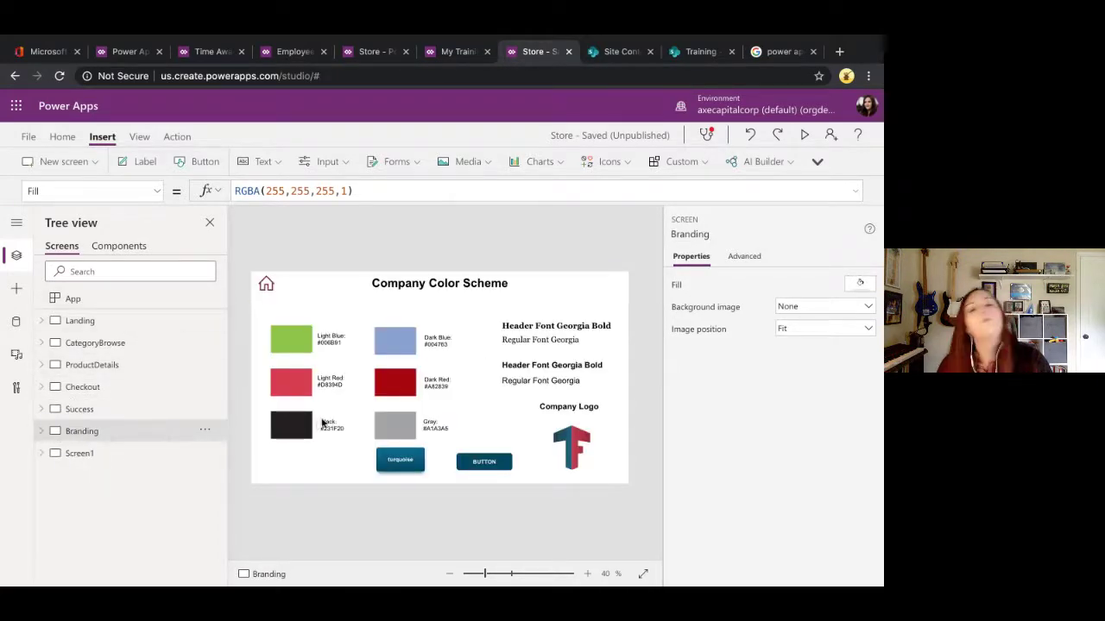
{"action": "left_click", "coordinate": [393, 382]}
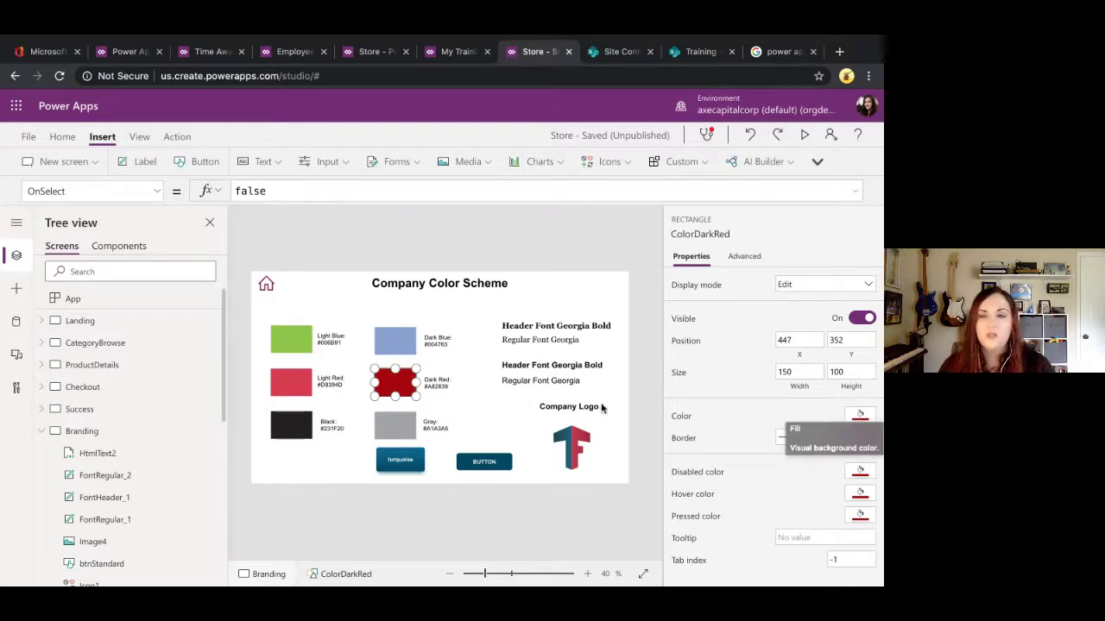
Step: Change the dark red swatch to dark orange-brown and rerun OnStart
{"action": "left_click", "coordinate": [859, 415]}
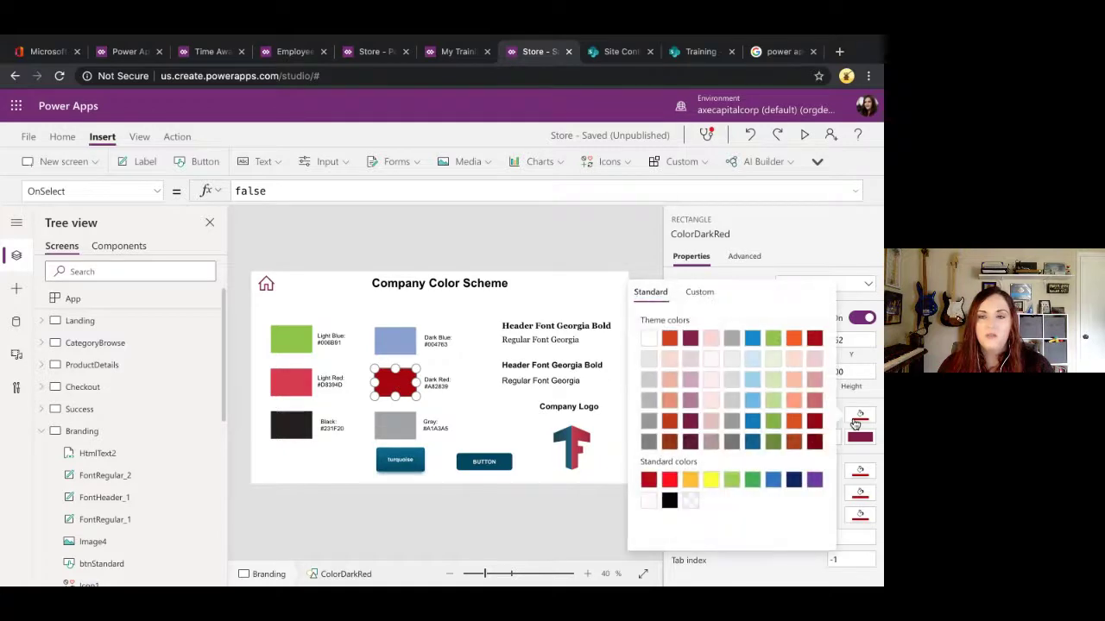
{"action": "left_click", "coordinate": [669, 441]}
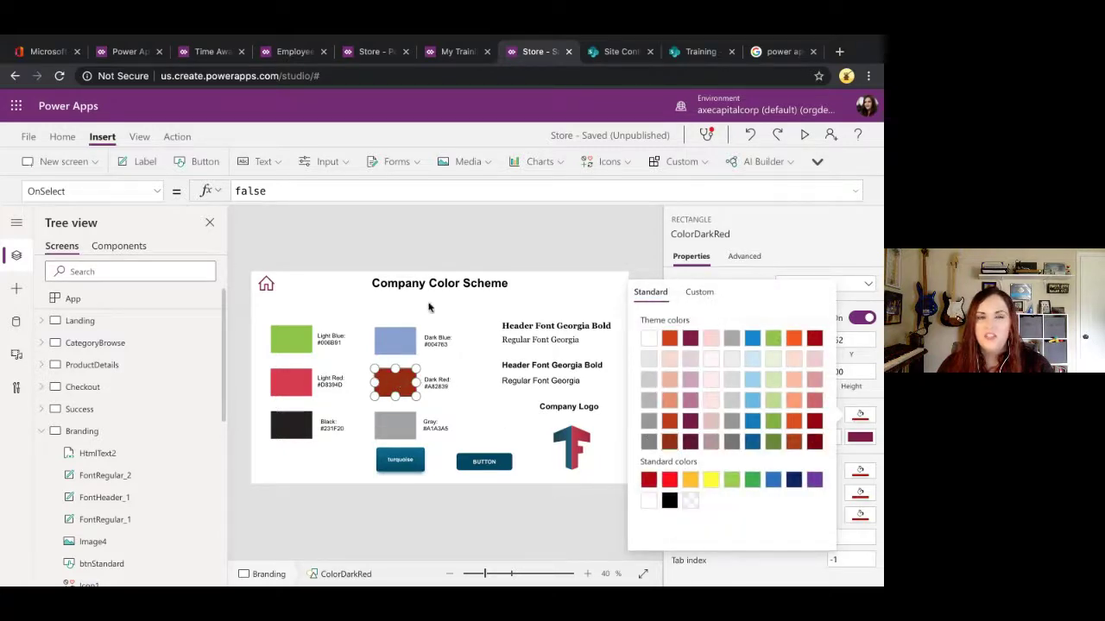
{"action": "left_click", "coordinate": [409, 241]}
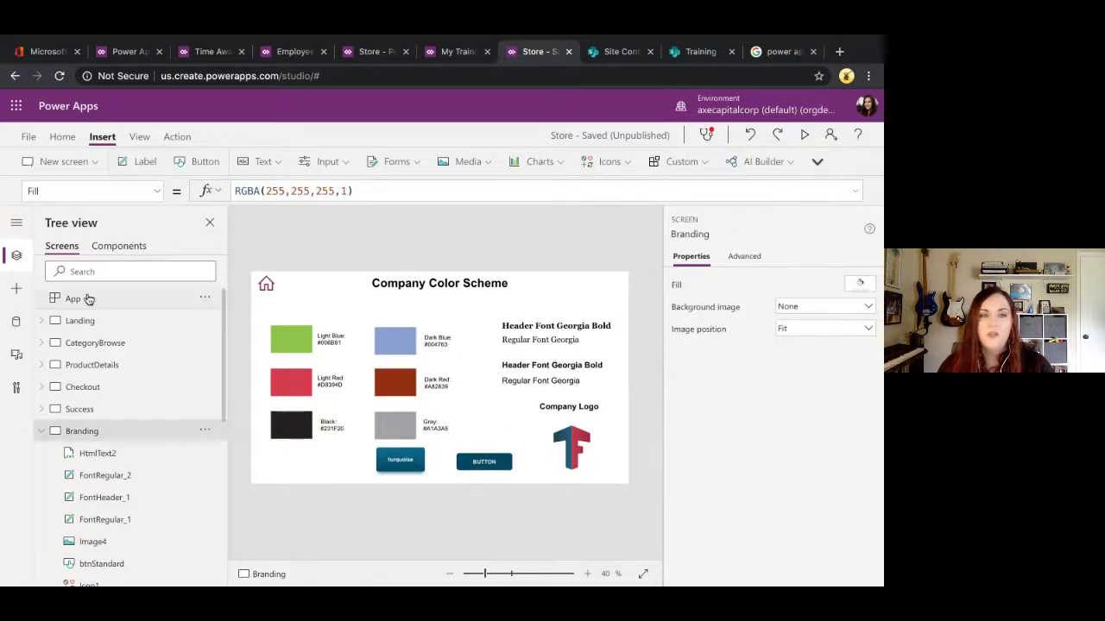
{"action": "left_click", "coordinate": [205, 297]}
{"action": "left_click", "coordinate": [217, 319]}
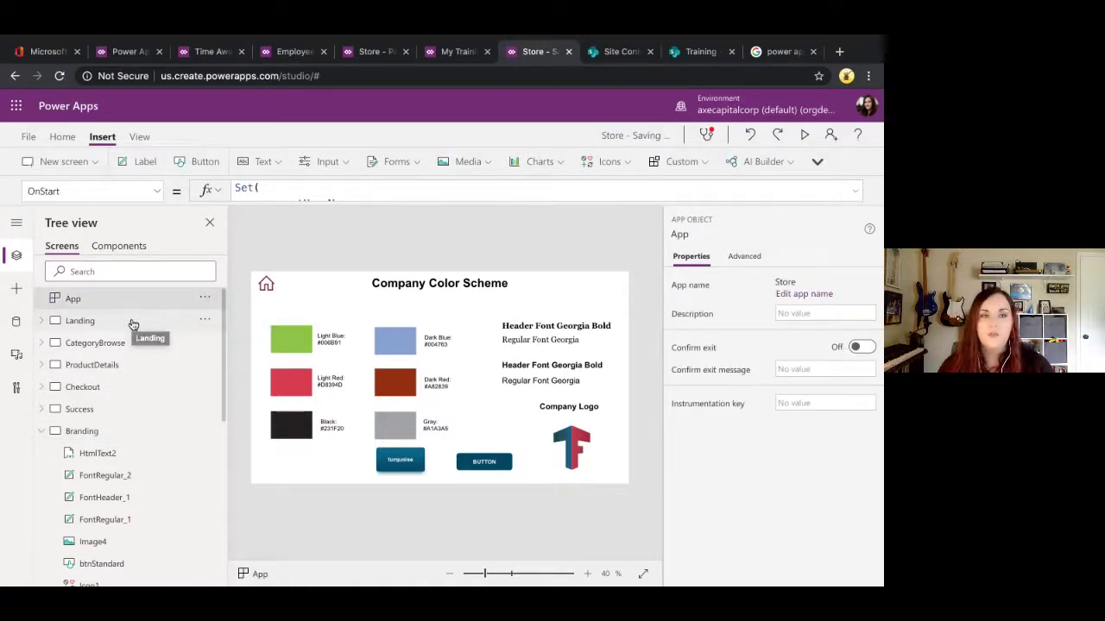
Step: Check the Landing, CategoryBrowse, ProductDetails and Checkout headers, then return to Branding
{"action": "left_click", "coordinate": [132, 321]}
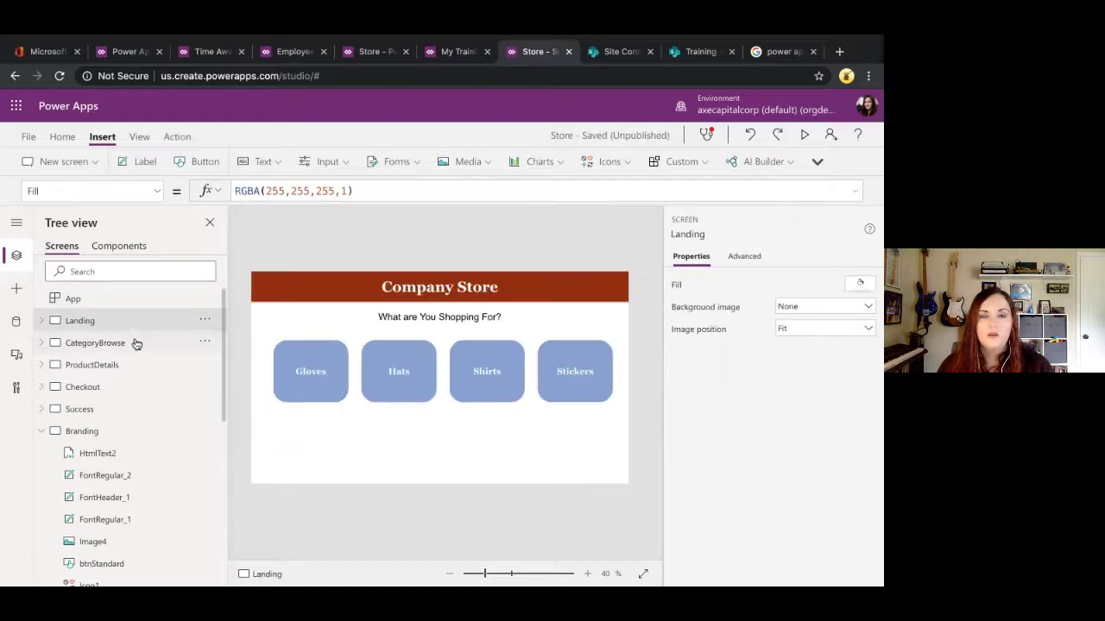
{"action": "left_click", "coordinate": [135, 344]}
{"action": "left_click", "coordinate": [131, 363]}
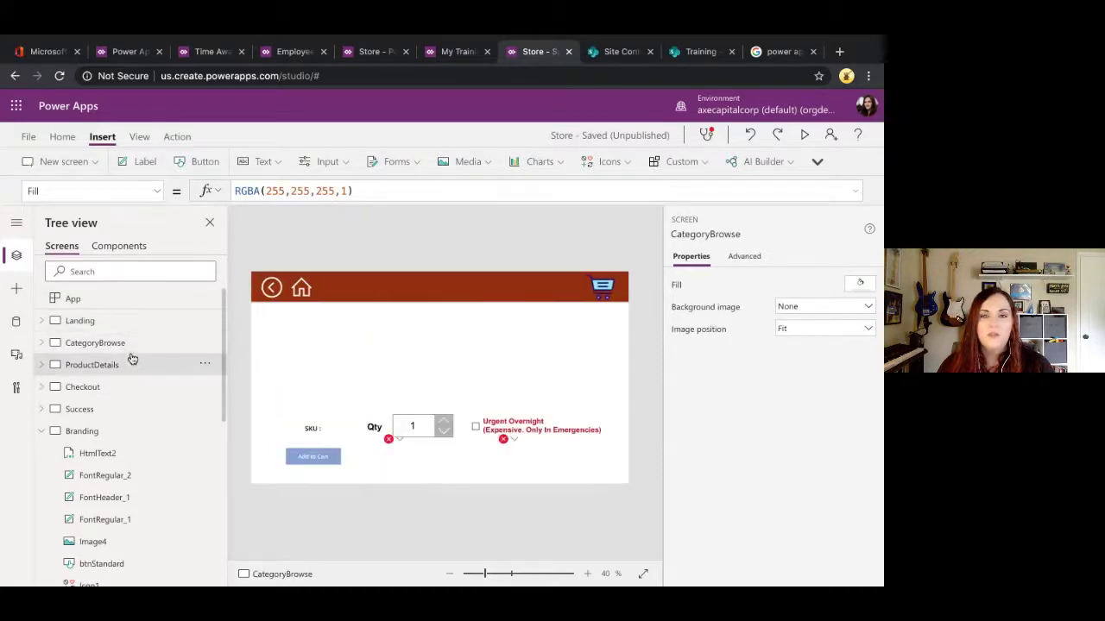
{"action": "left_click", "coordinate": [121, 389]}
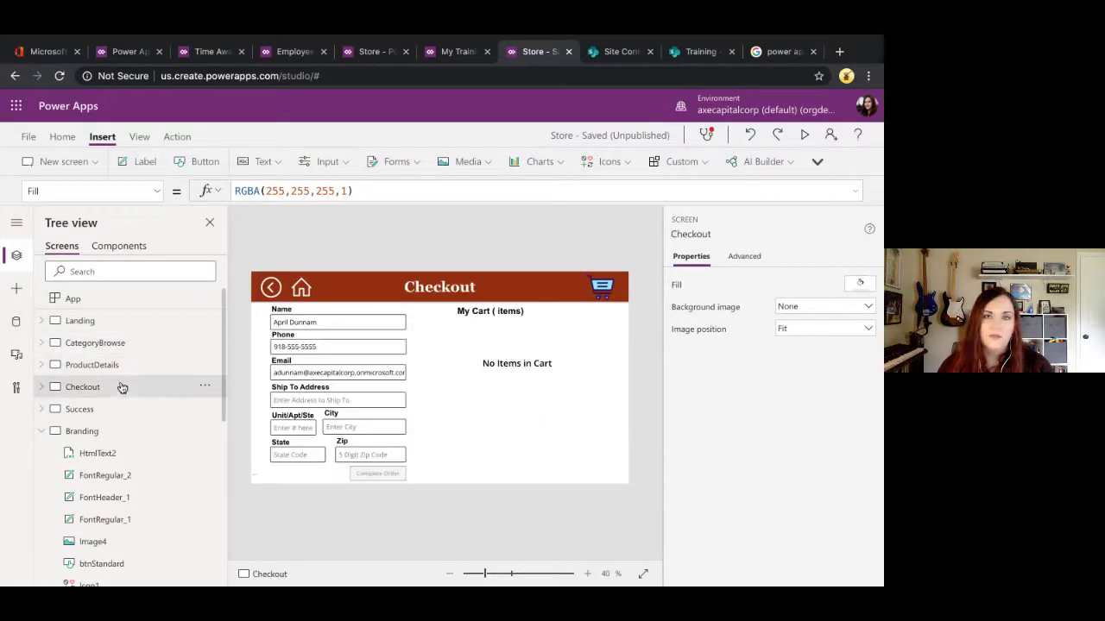
{"action": "left_click", "coordinate": [125, 361]}
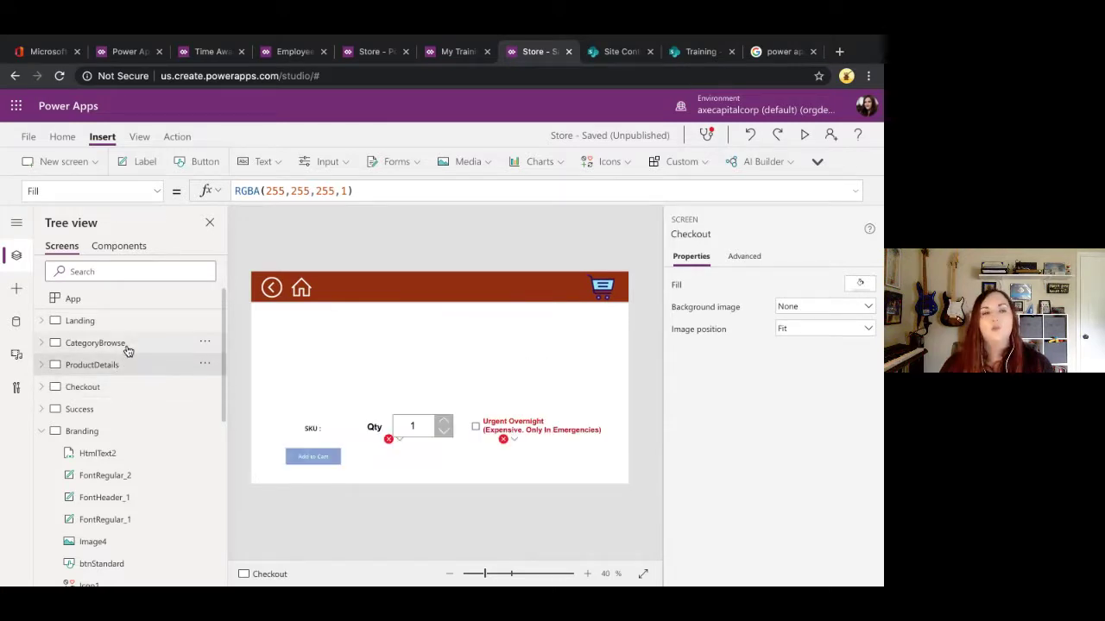
{"action": "left_click", "coordinate": [126, 343]}
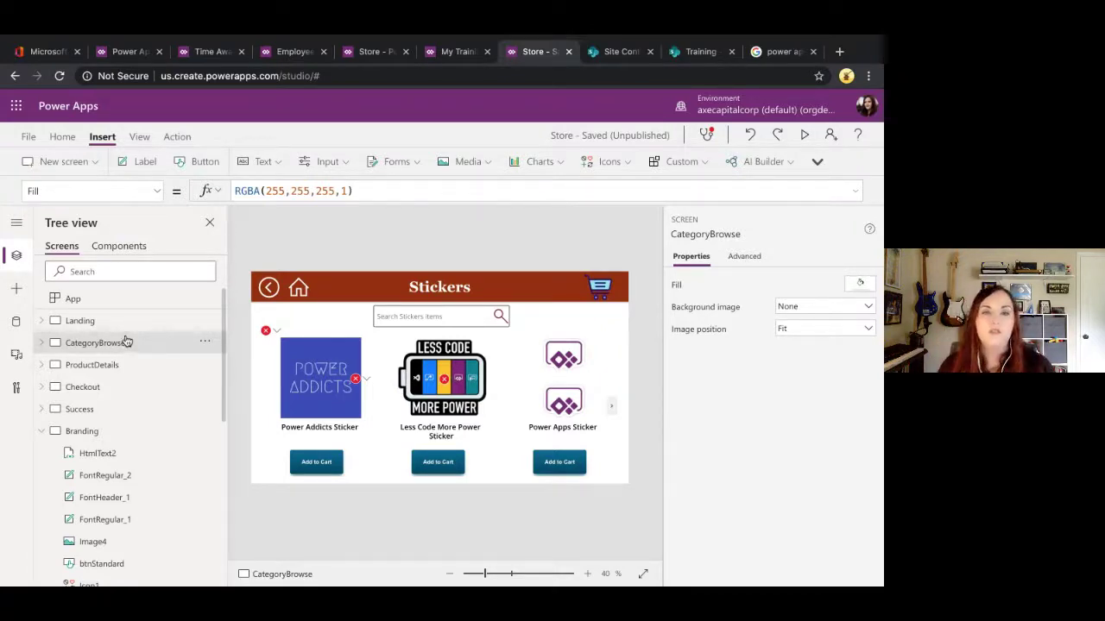
{"action": "left_click", "coordinate": [55, 434]}
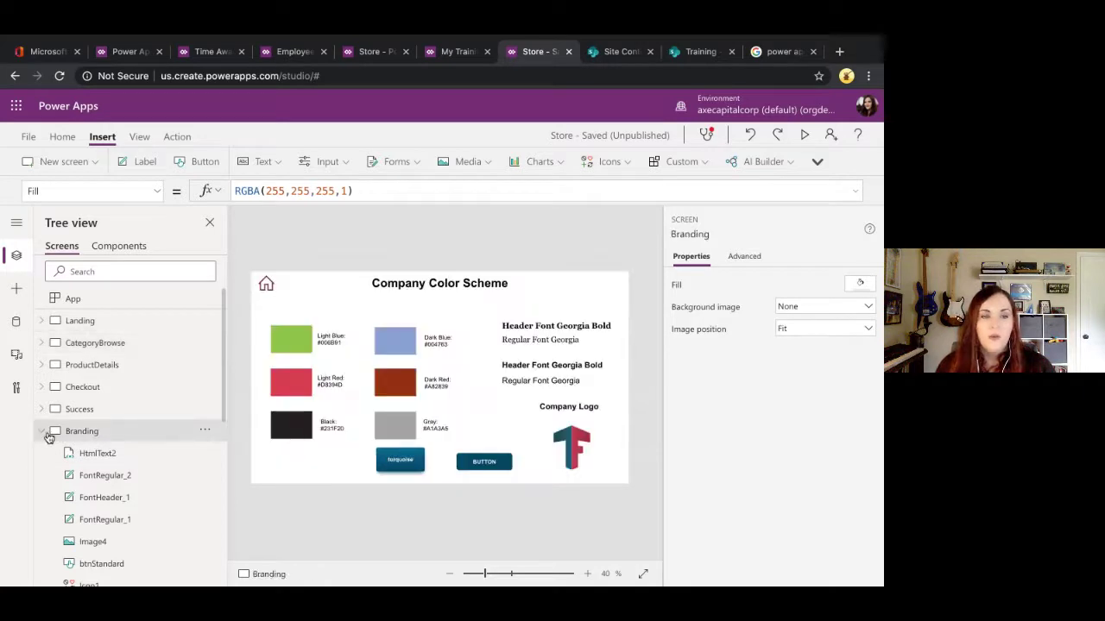
{"action": "left_click", "coordinate": [43, 434]}
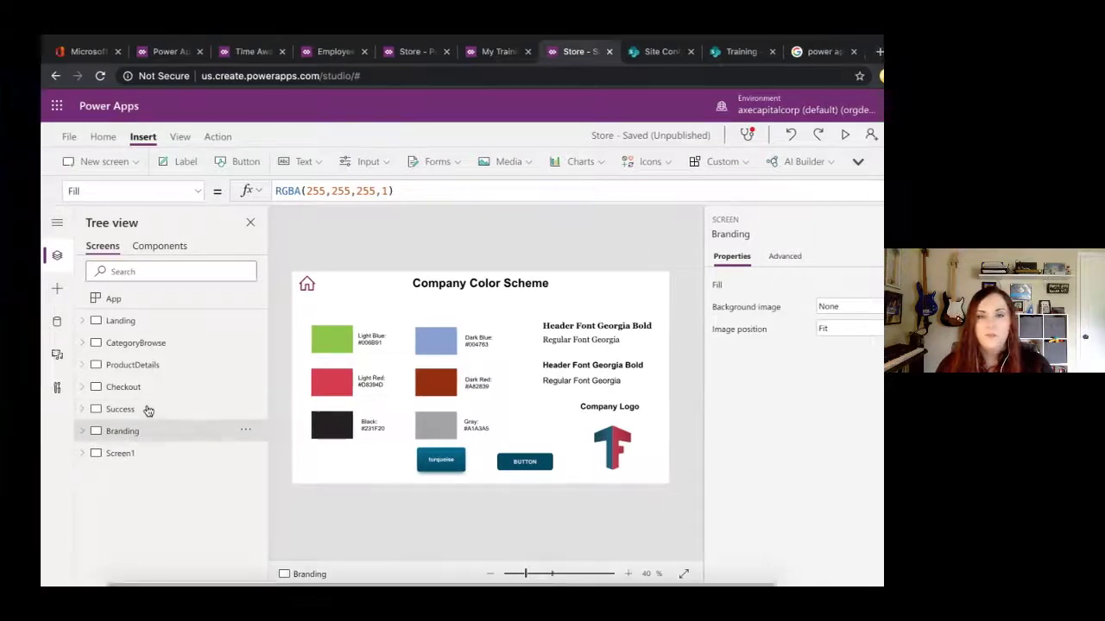
Step: Show the Branding Tips slide, then reopen the Store app's Landing screen
{"action": "key", "text": "ctrl+Left"}
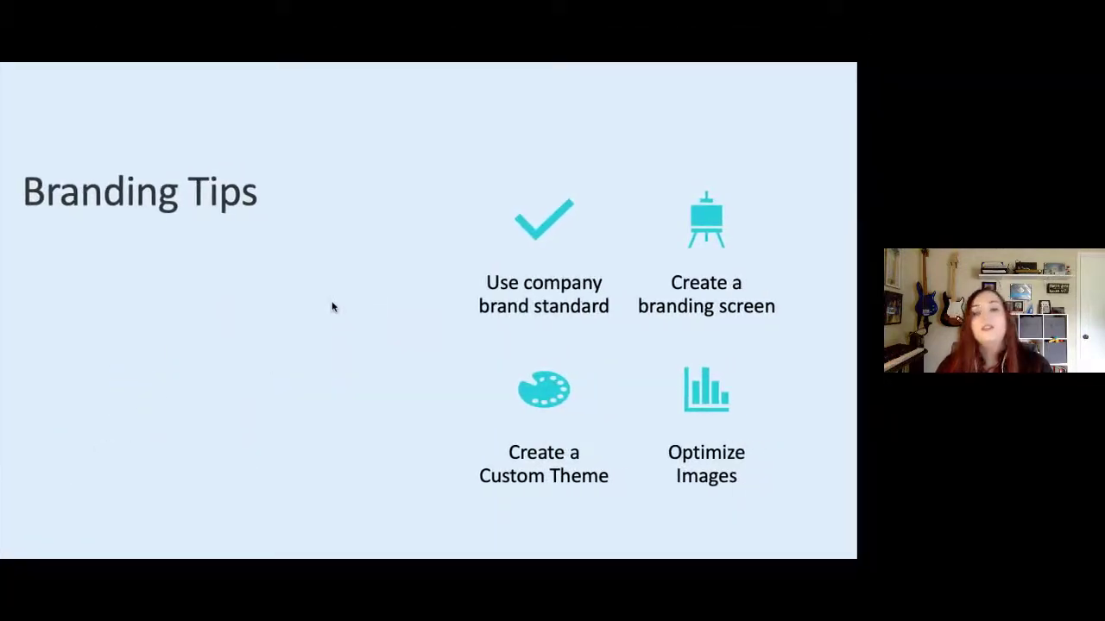
{"action": "key", "text": "ctrl+Right"}
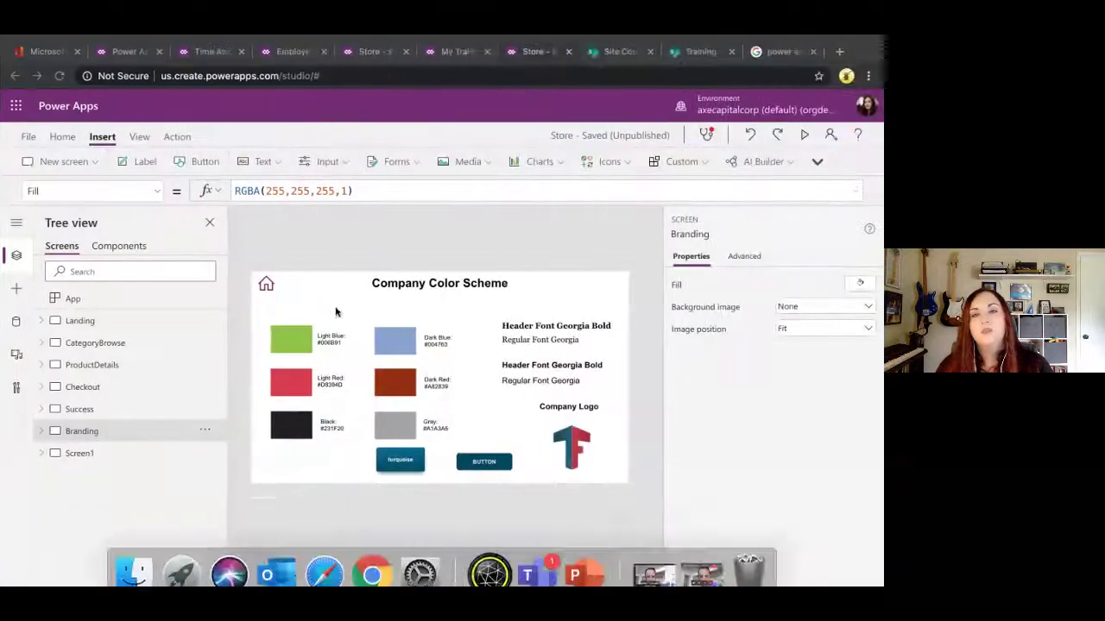
{"action": "left_click", "coordinate": [110, 329]}
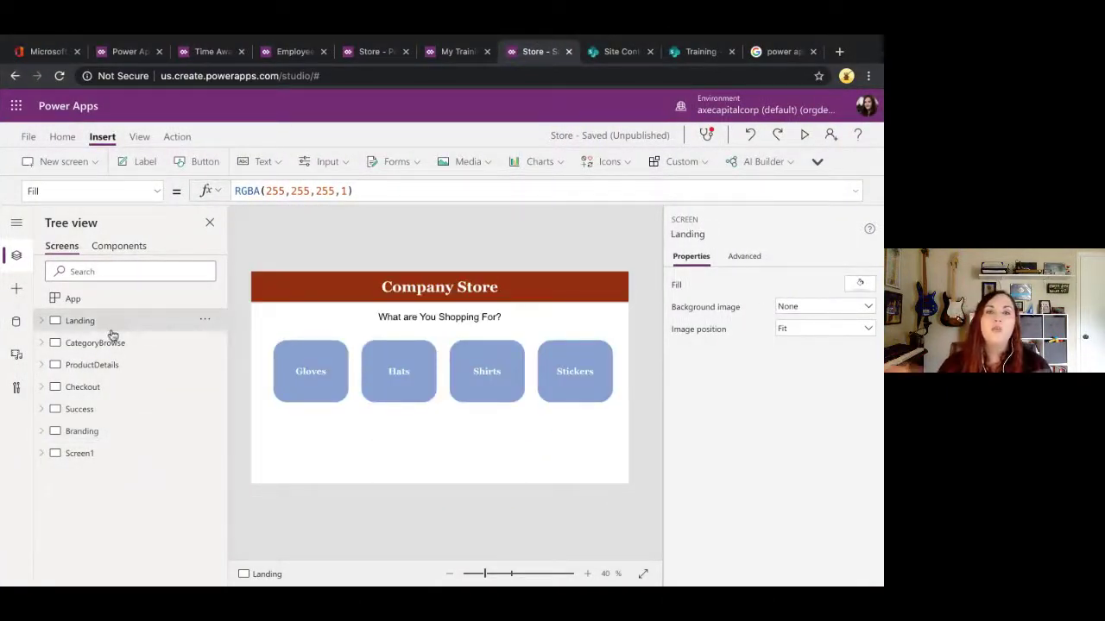
Step: Show the Media panel's uploaded images, then browse the Insert Icons list and dismiss it
{"action": "left_click", "coordinate": [140, 136]}
{"action": "left_click", "coordinate": [134, 162]}
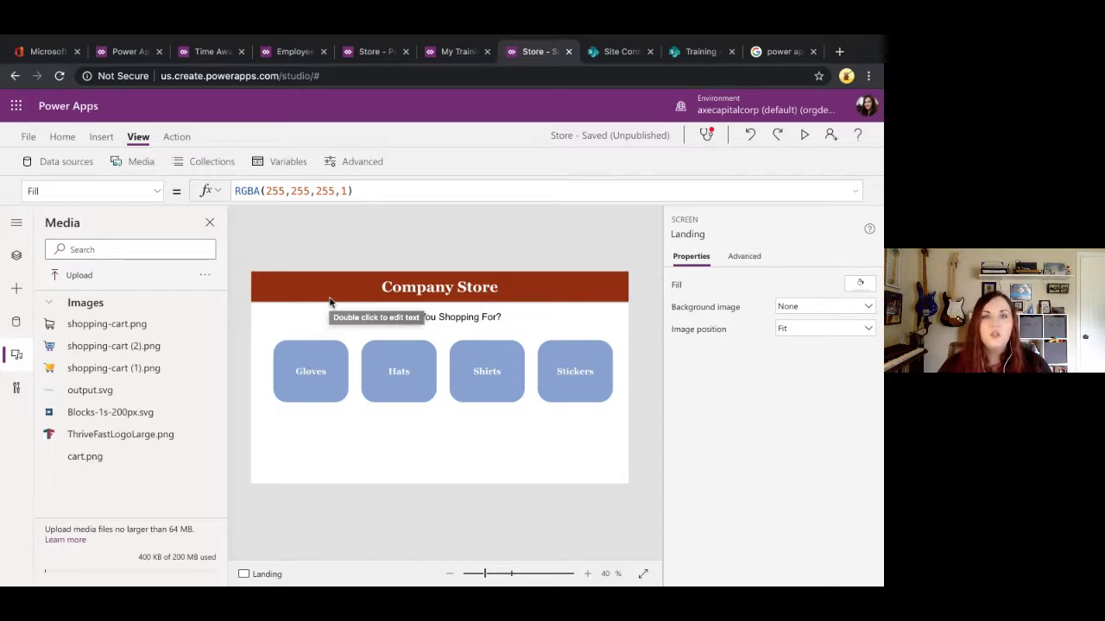
{"action": "left_click", "coordinate": [99, 136]}
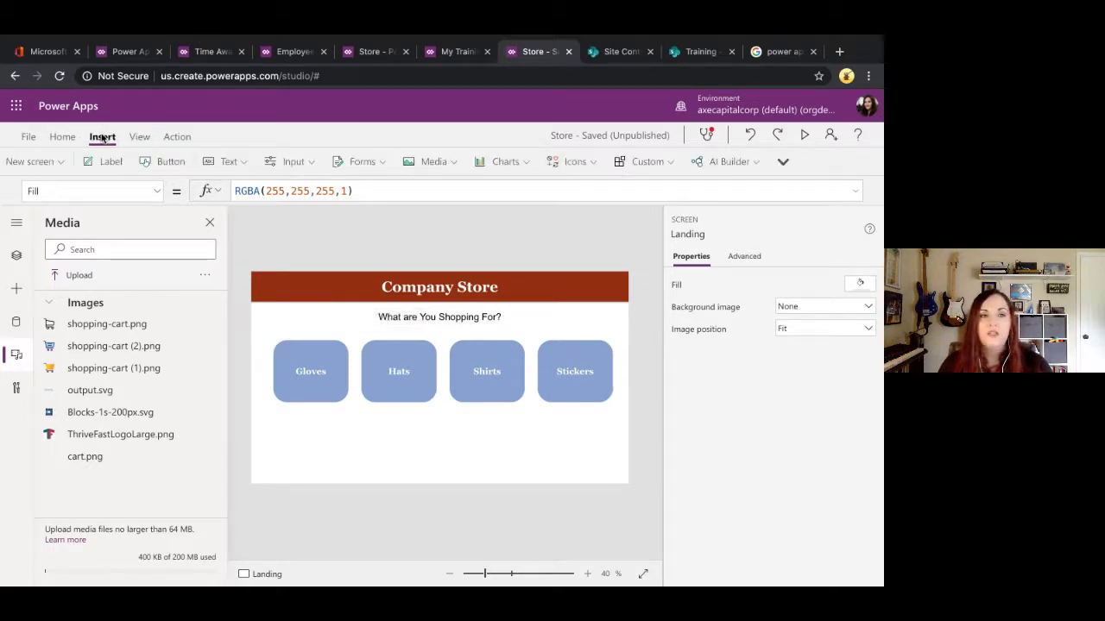
{"action": "left_click", "coordinate": [614, 163]}
{"action": "scroll", "coordinate": [628, 328], "scroll_direction": "down", "scroll_amount": 10}
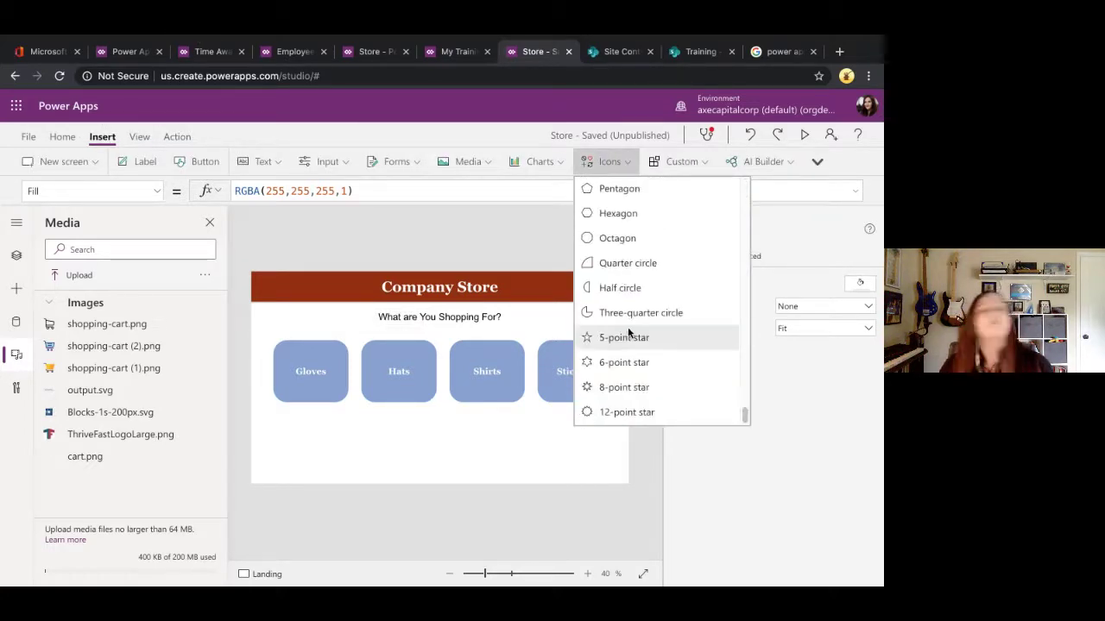
{"action": "scroll", "coordinate": [628, 335], "scroll_direction": "up", "scroll_amount": 6}
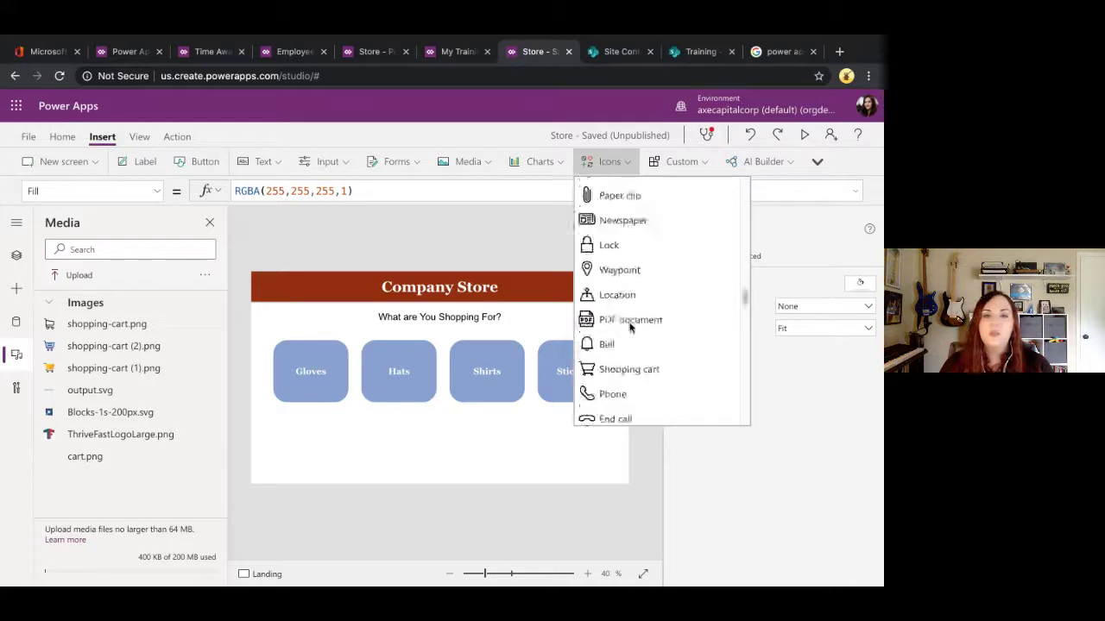
{"action": "left_click", "coordinate": [321, 319]}
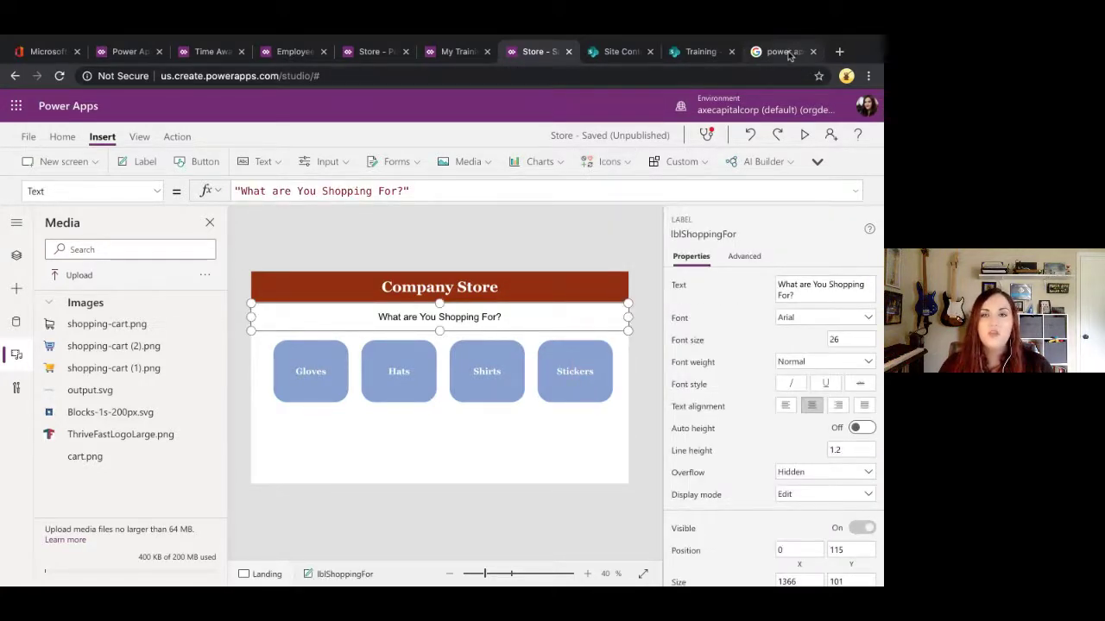
Step: Search Google for 'image optimizer' in a new tab and open the Optimizilla result
{"action": "left_click", "coordinate": [839, 51]}
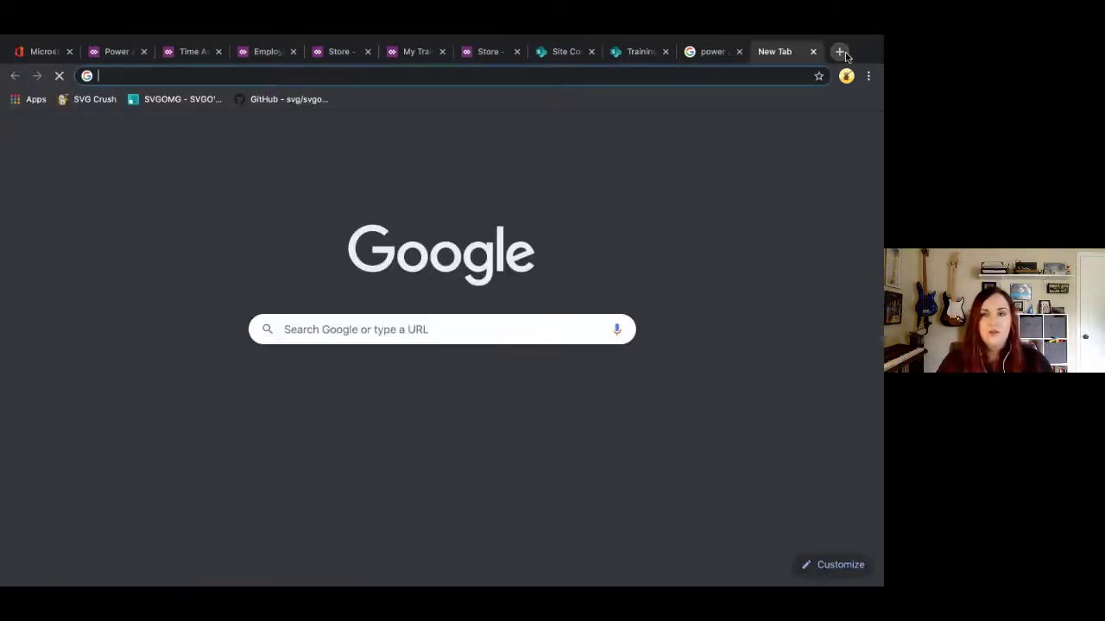
{"action": "type", "text": "impu"}
{"action": "key", "text": "BackSpace"}
{"action": "key", "text": "BackSpace"}
{"action": "key", "text": "BackSpace"}
{"action": "key", "text": "BackSpace"}
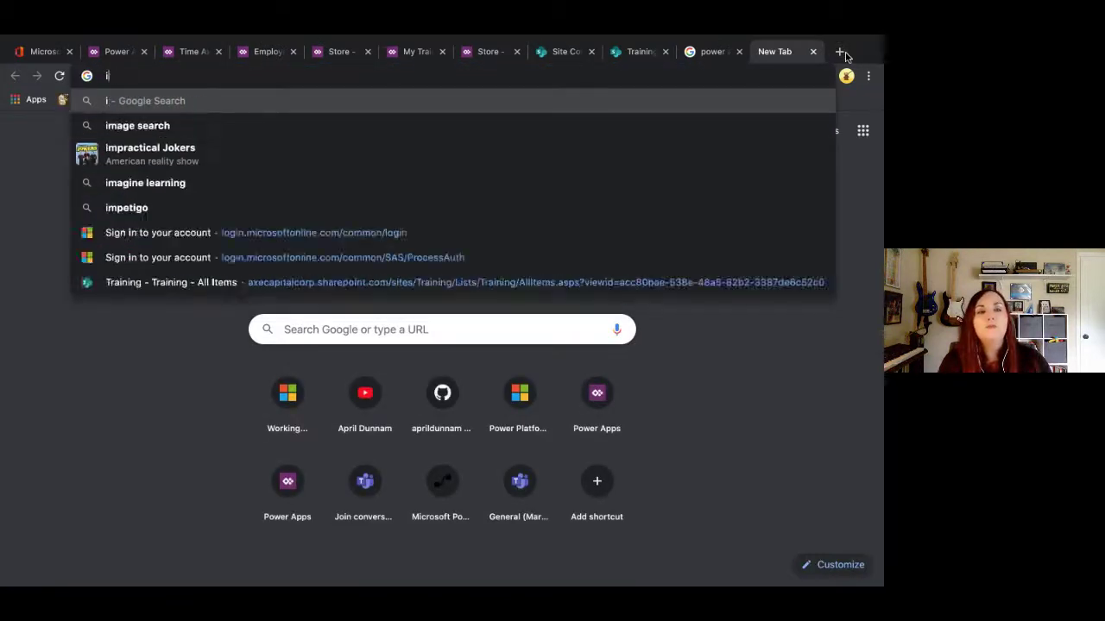
{"action": "type", "text": "image optimat"}
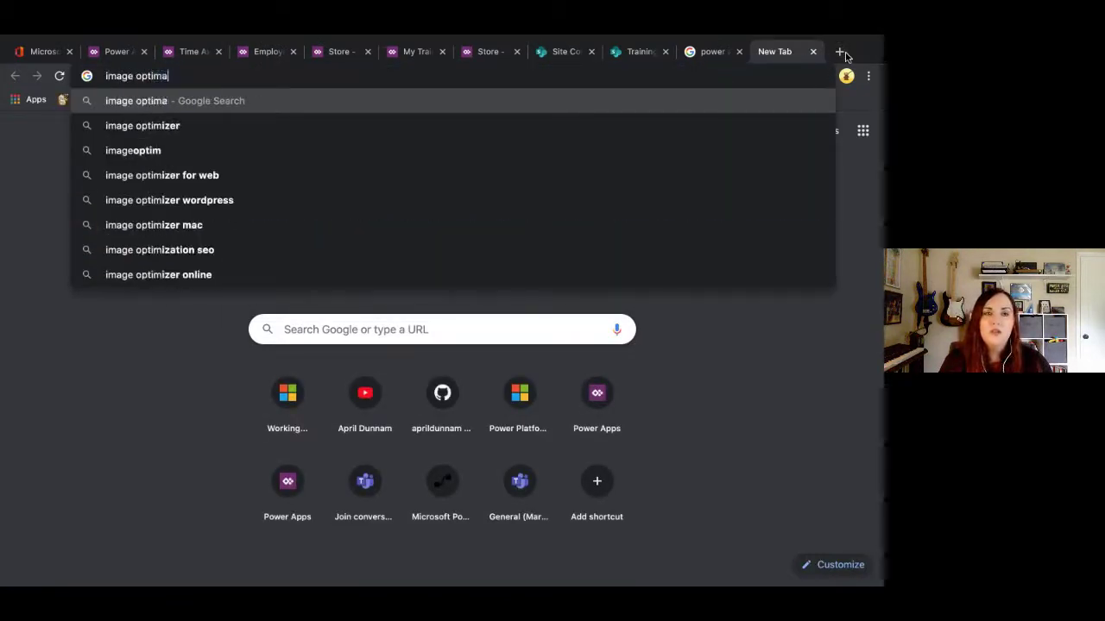
{"action": "key", "text": "BackSpace"}
{"action": "key", "text": "BackSpace"}
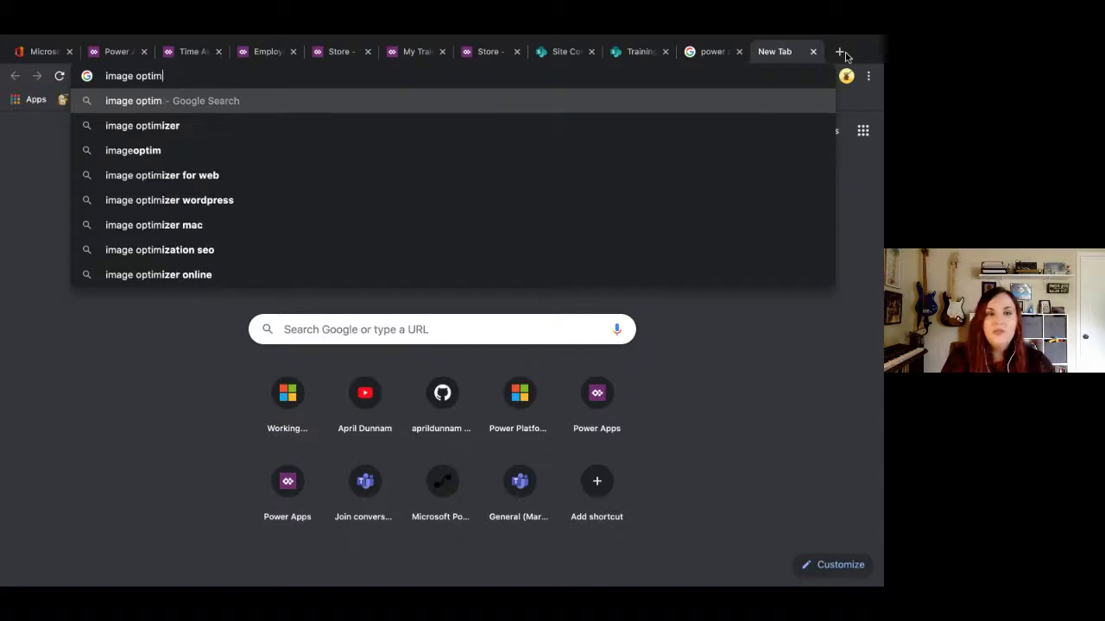
{"action": "key", "text": "Down"}
{"action": "key", "text": "Return"}
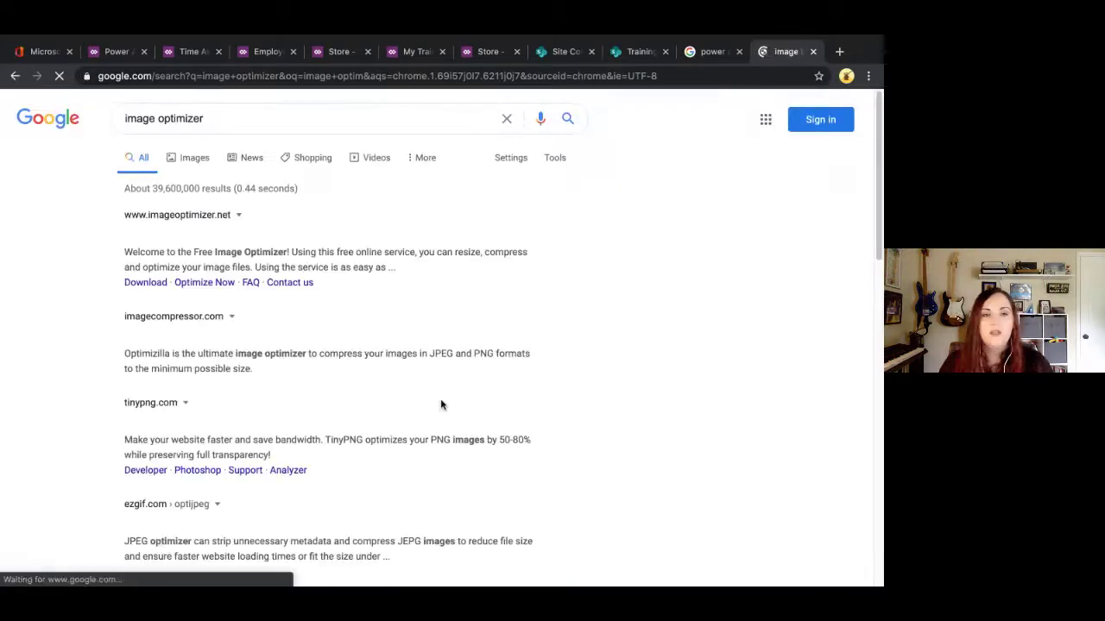
{"action": "left_click", "coordinate": [223, 335]}
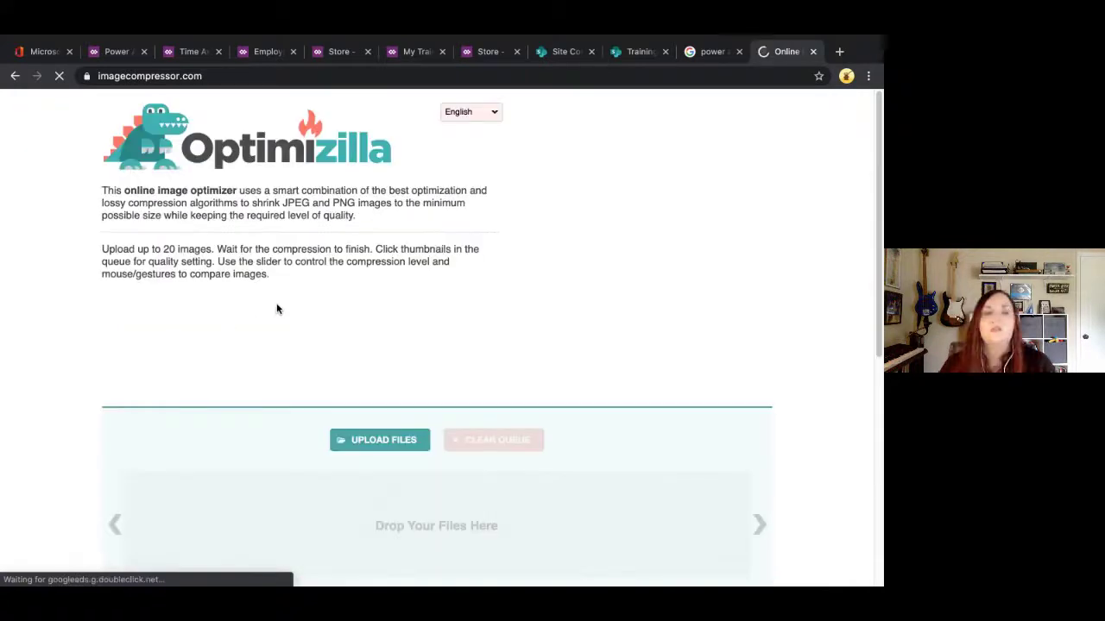
Step: Upload palaunch.png from Applications and compare the 152K compressed preview with the 474K original
{"action": "scroll", "coordinate": [278, 308], "scroll_direction": "down", "scroll_amount": 1}
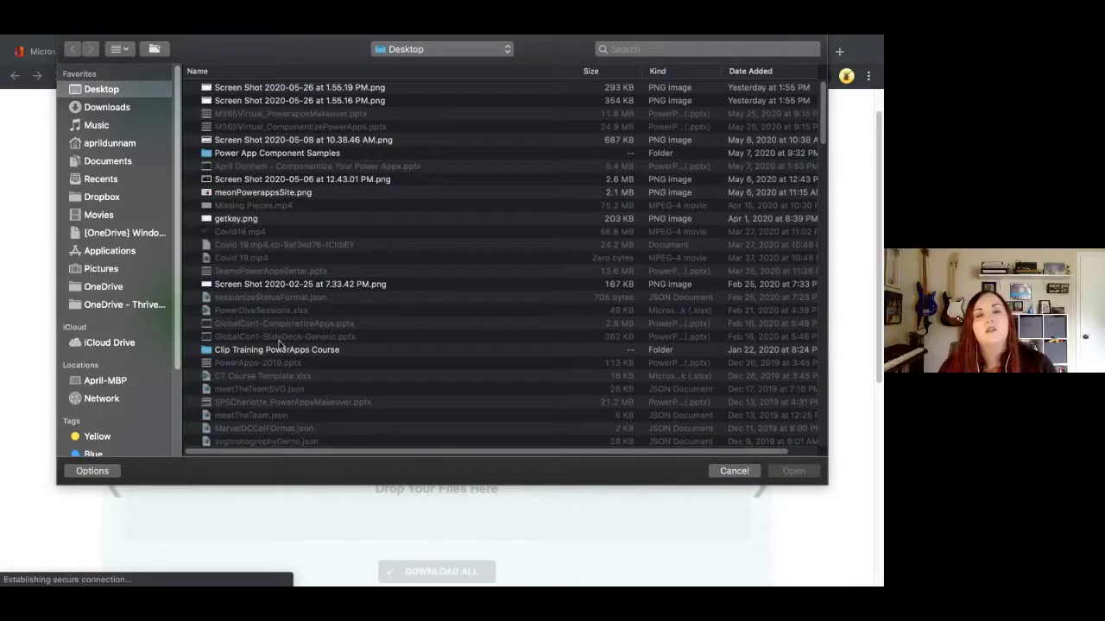
{"action": "left_click_drag", "start_coordinate": [104, 258], "coordinate": [103, 261]}
{"action": "left_click", "coordinate": [104, 262]}
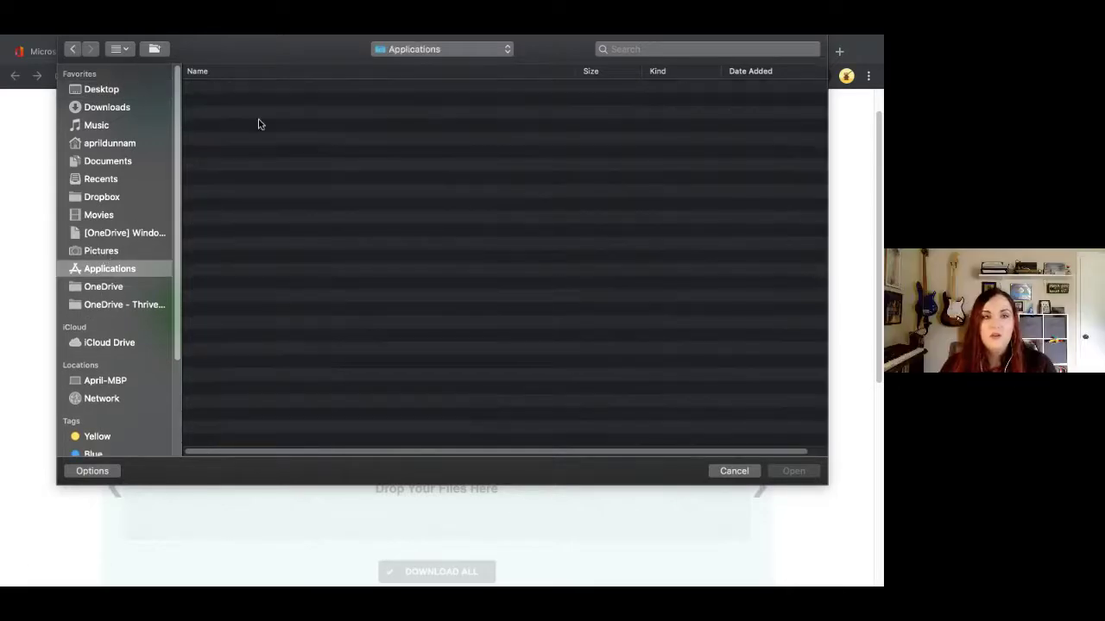
{"action": "double_click", "coordinate": [250, 102]}
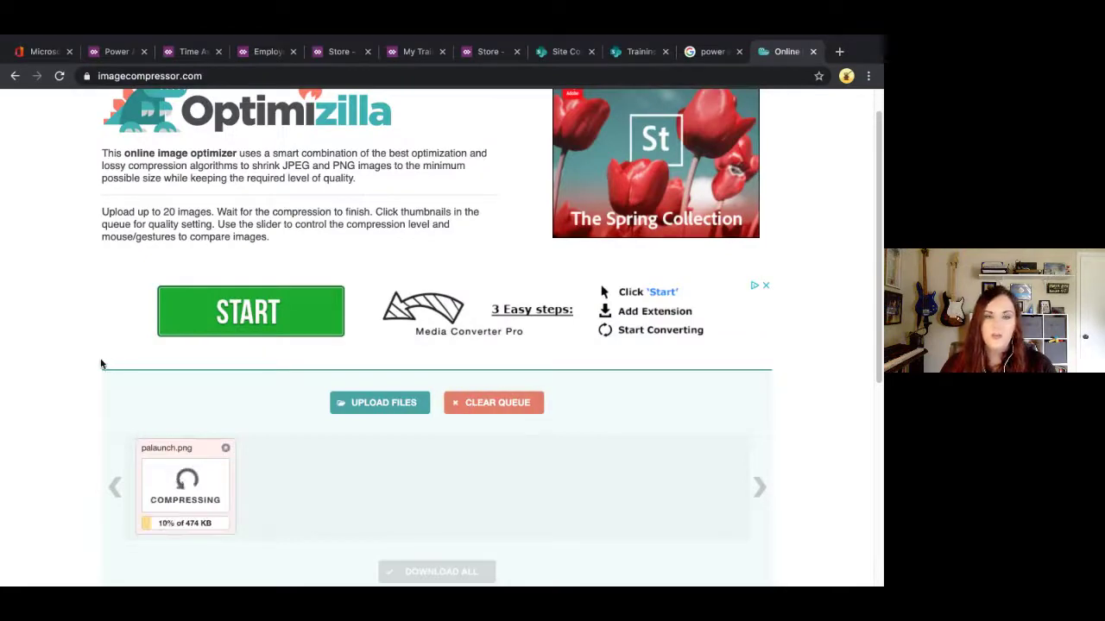
{"action": "scroll", "coordinate": [104, 366], "scroll_direction": "down", "scroll_amount": 3}
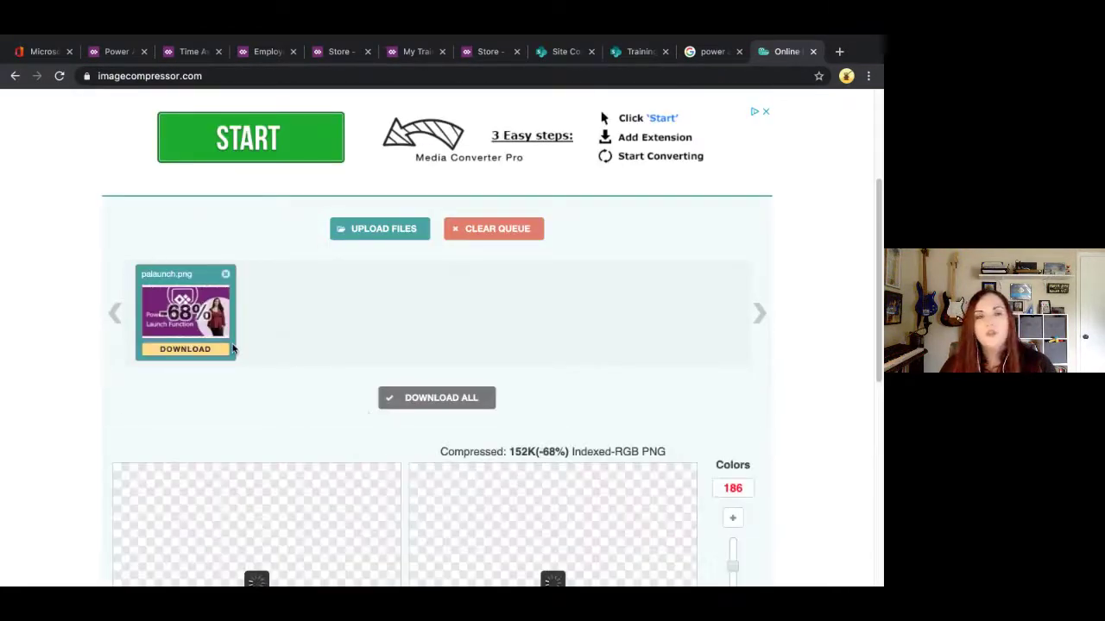
{"action": "scroll", "coordinate": [99, 410], "scroll_direction": "down", "scroll_amount": 2}
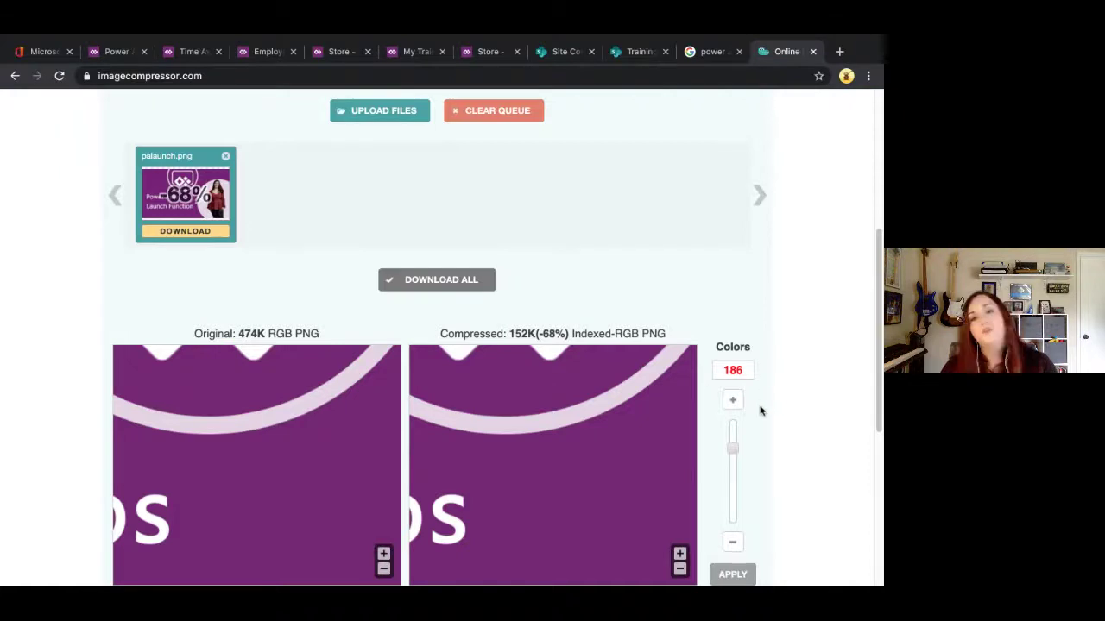
{"action": "scroll", "coordinate": [760, 411], "scroll_direction": "down", "scroll_amount": 2}
{"action": "left_click_drag", "start_coordinate": [583, 352], "coordinate": [560, 304]}
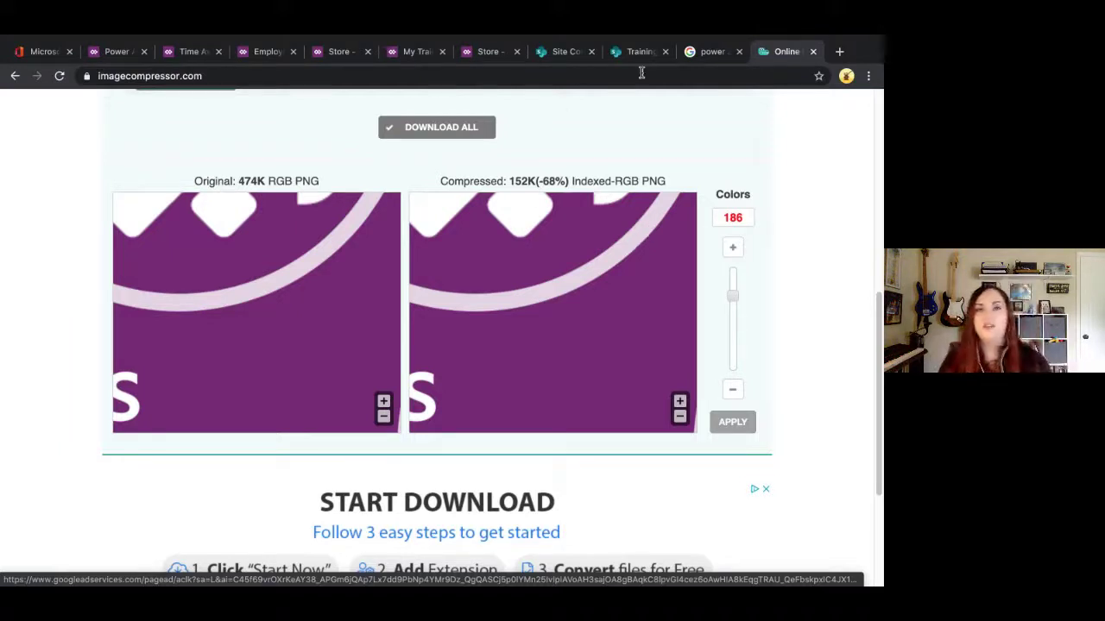
Step: Select the Store app's Landing screen, then advance the Branding Tips slideshow to the resource-links slide
{"action": "left_click", "coordinate": [477, 52]}
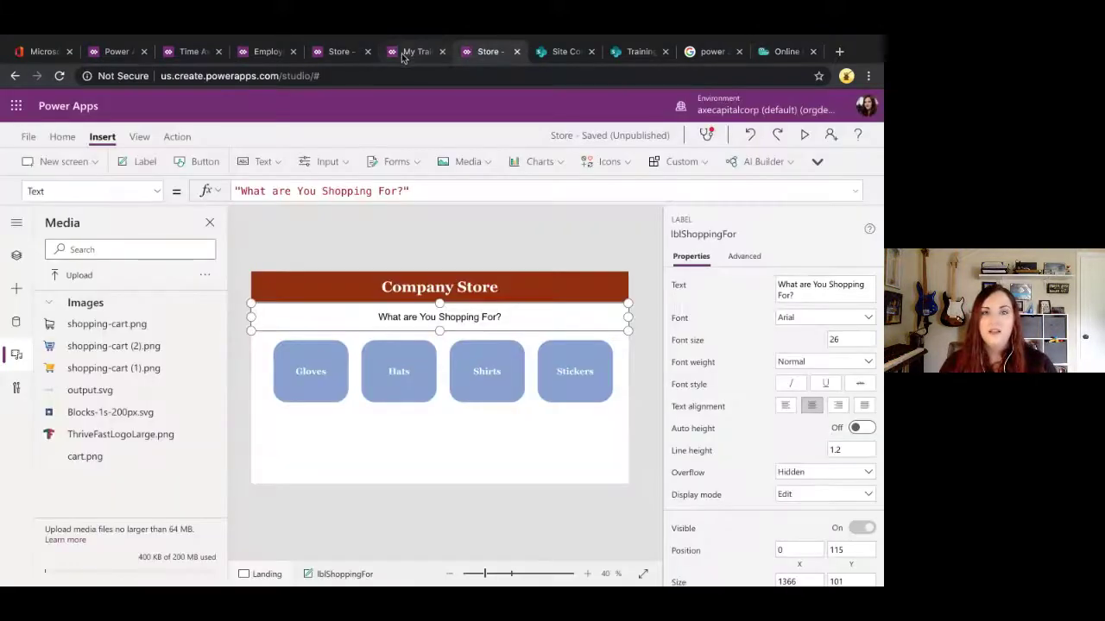
{"action": "left_click", "coordinate": [403, 57]}
{"action": "left_click", "coordinate": [484, 59]}
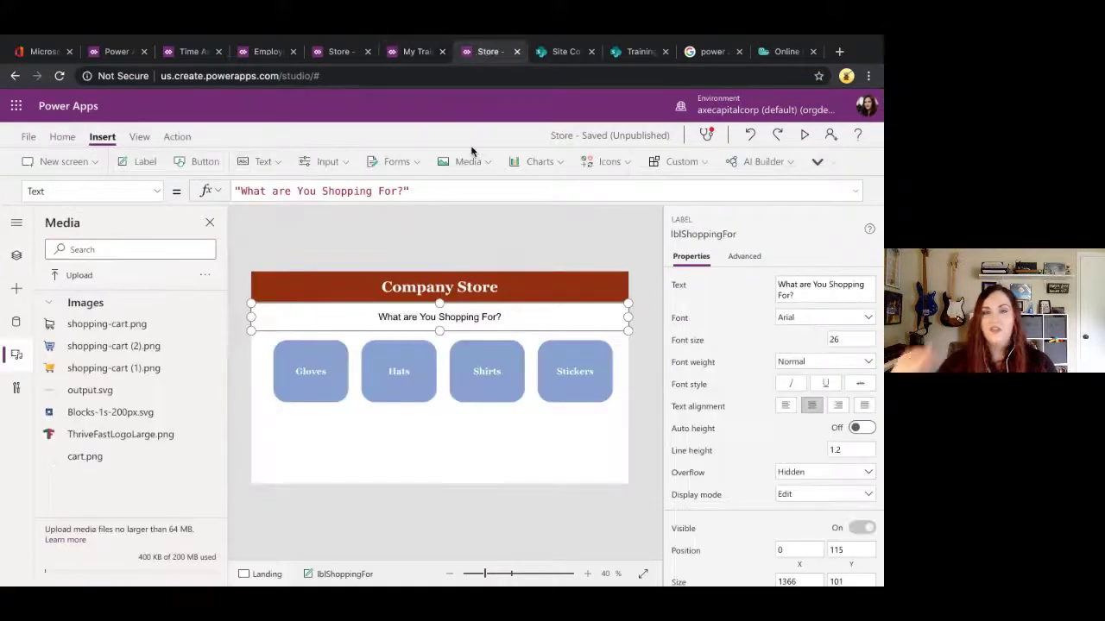
{"action": "left_click", "coordinate": [461, 229]}
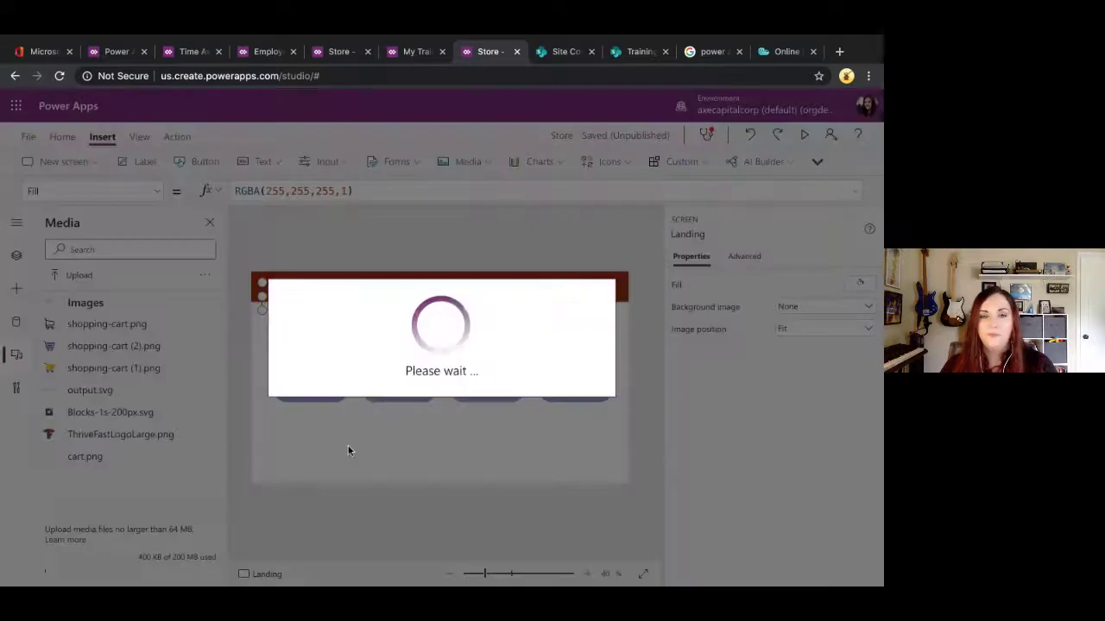
{"action": "key", "text": "ctrl+Left"}
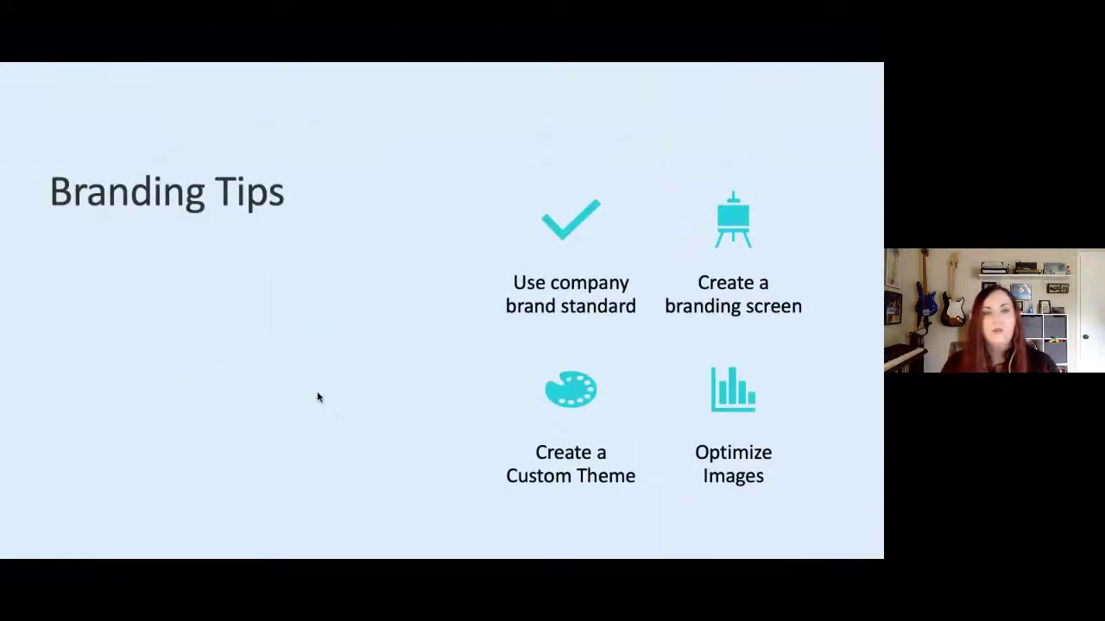
{"action": "key", "text": "Right"}
{"action": "key", "text": "Right"}
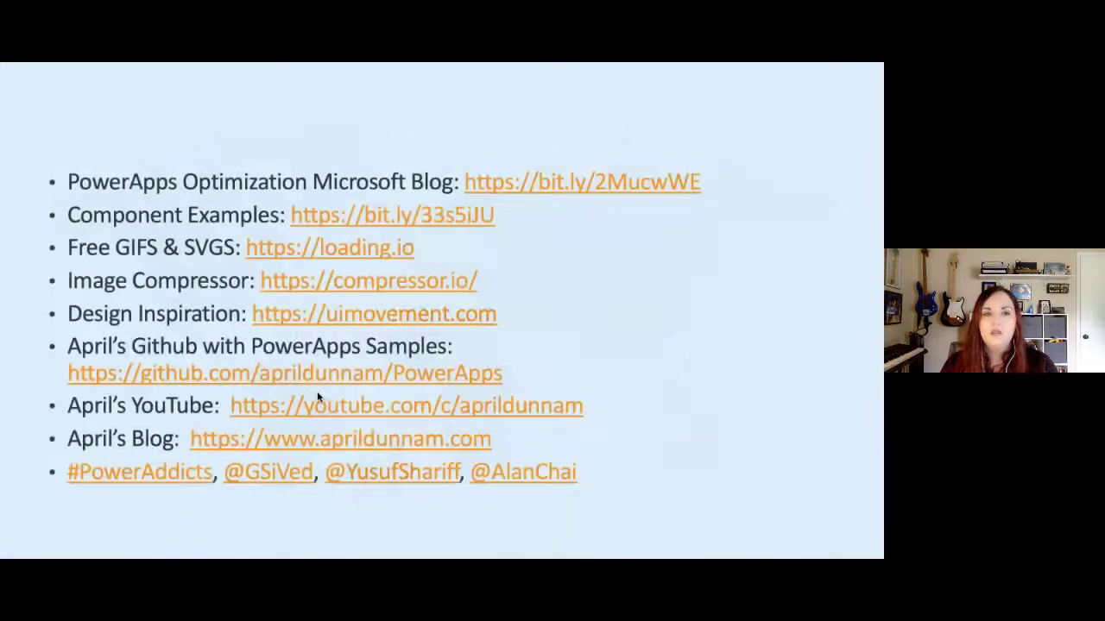